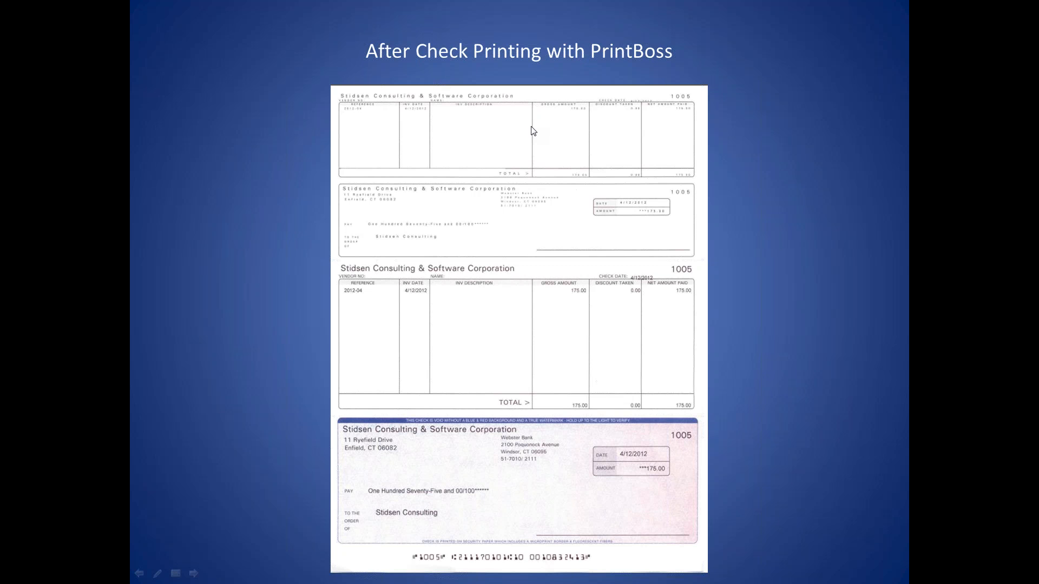
Advance to the final slide, end the slide show and minimize the presentation window.
key(Right)
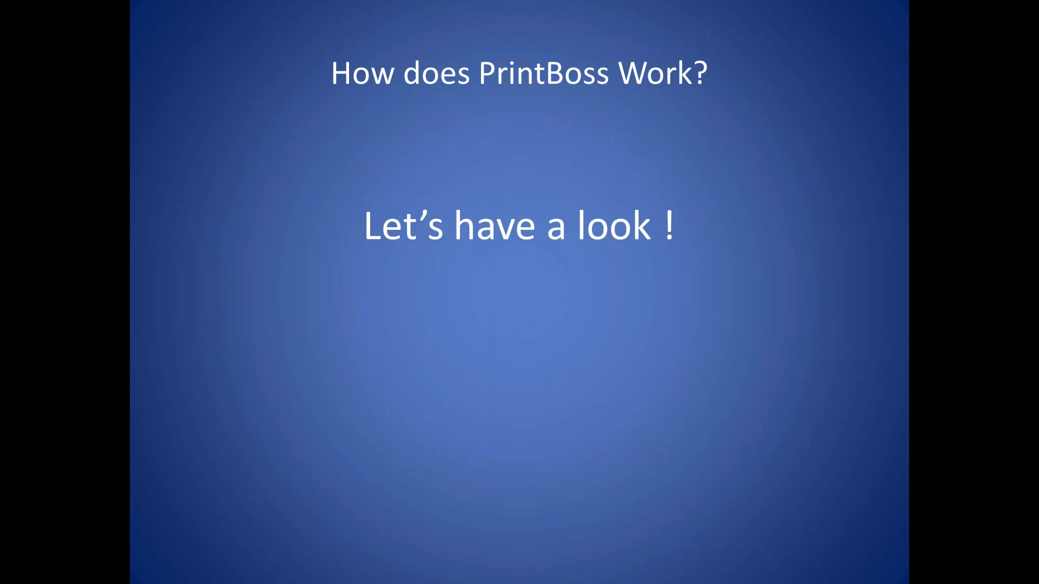
key(Escape)
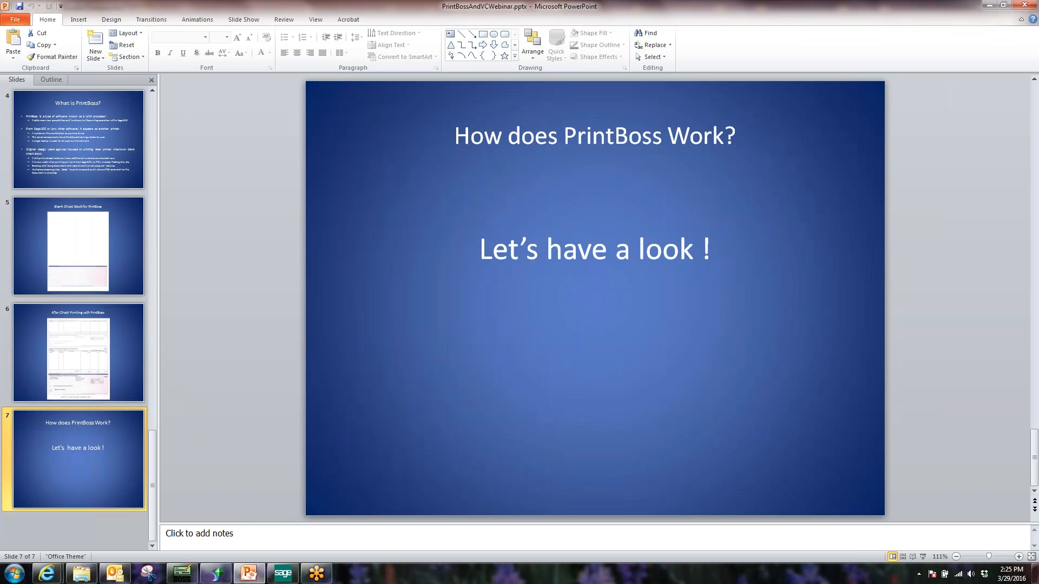
click(993, 7)
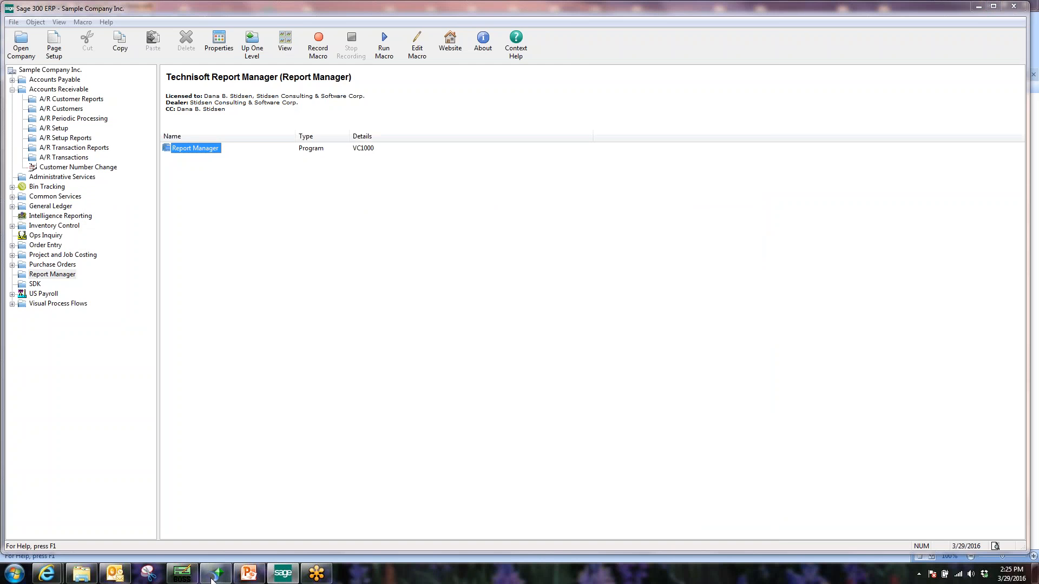
Switch to PrintBoss, minimize the Sage 300 and Crystal Reports windows behind it, and reposition the PrintBoss window.
click(181, 572)
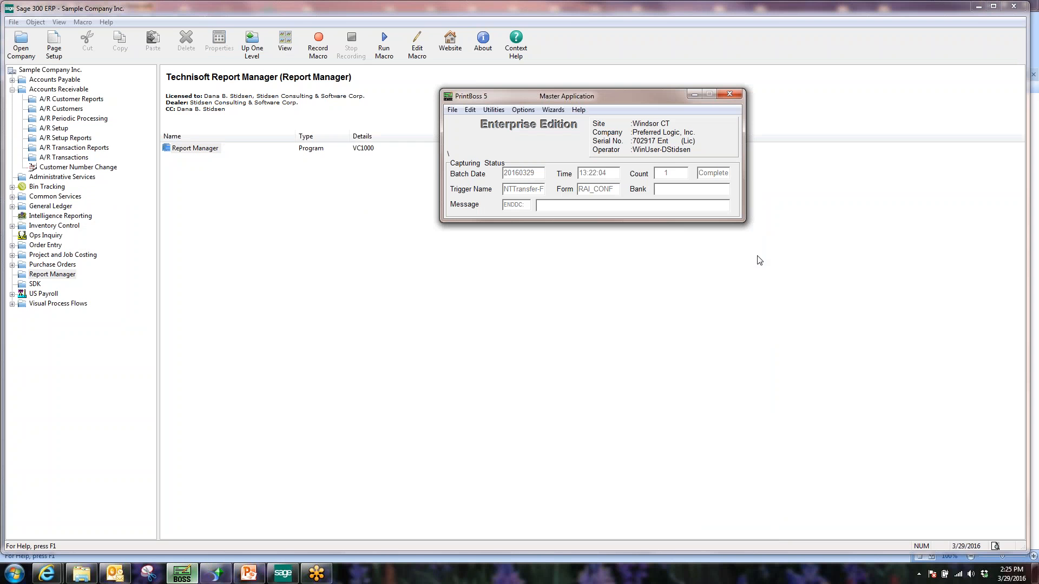
drag(632, 100, 570, 98)
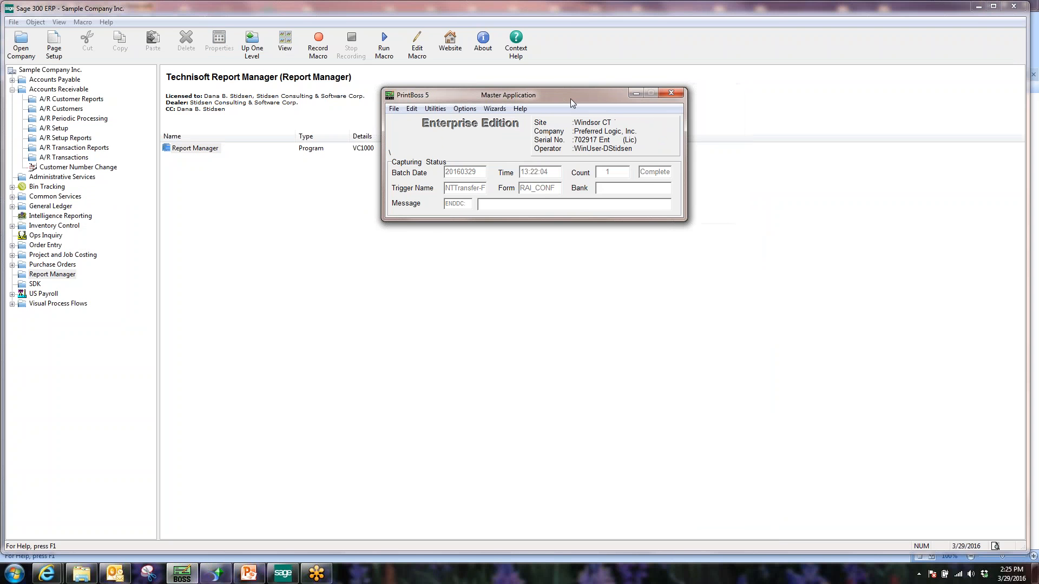
click(979, 8)
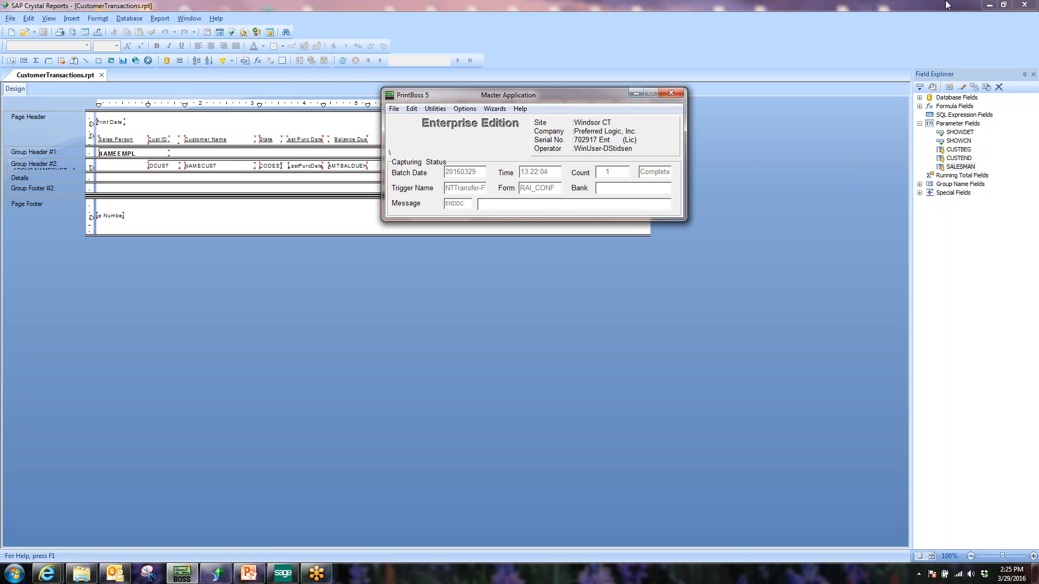
click(989, 5)
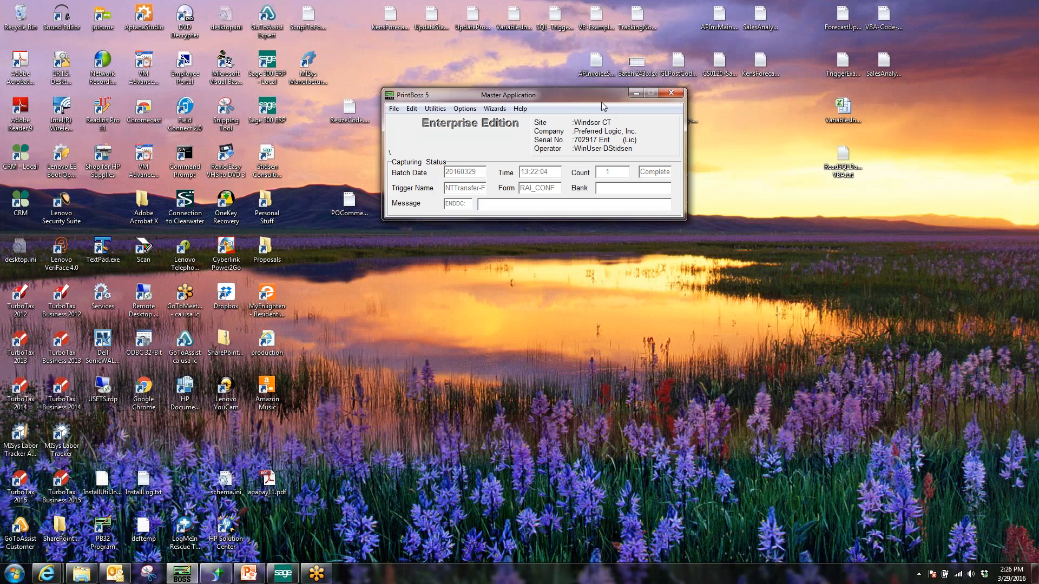
drag(593, 99, 575, 102)
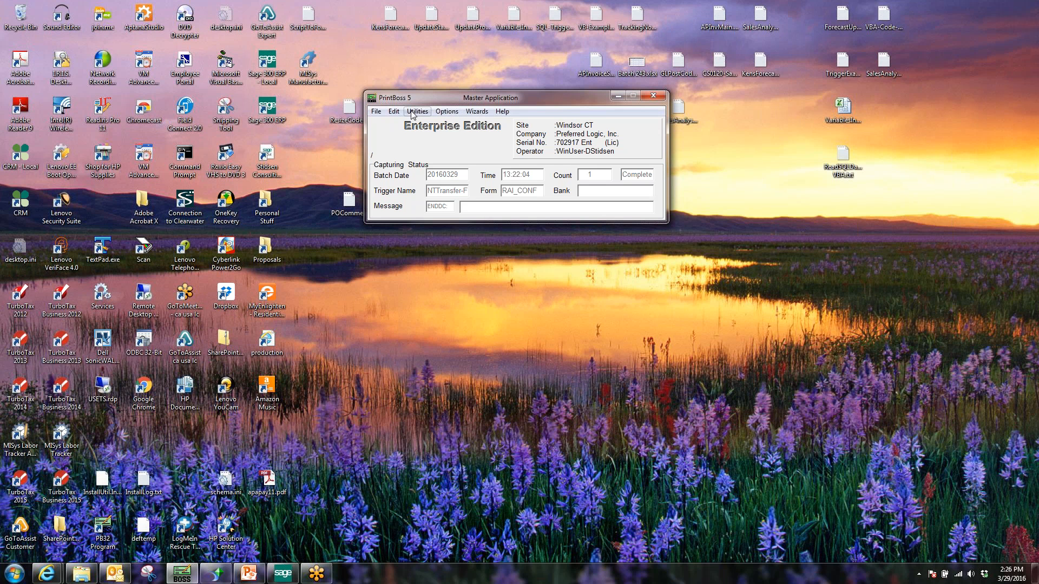
Open the PrintBoss bank list and enlarge its window vertically to show more bank records.
click(394, 111)
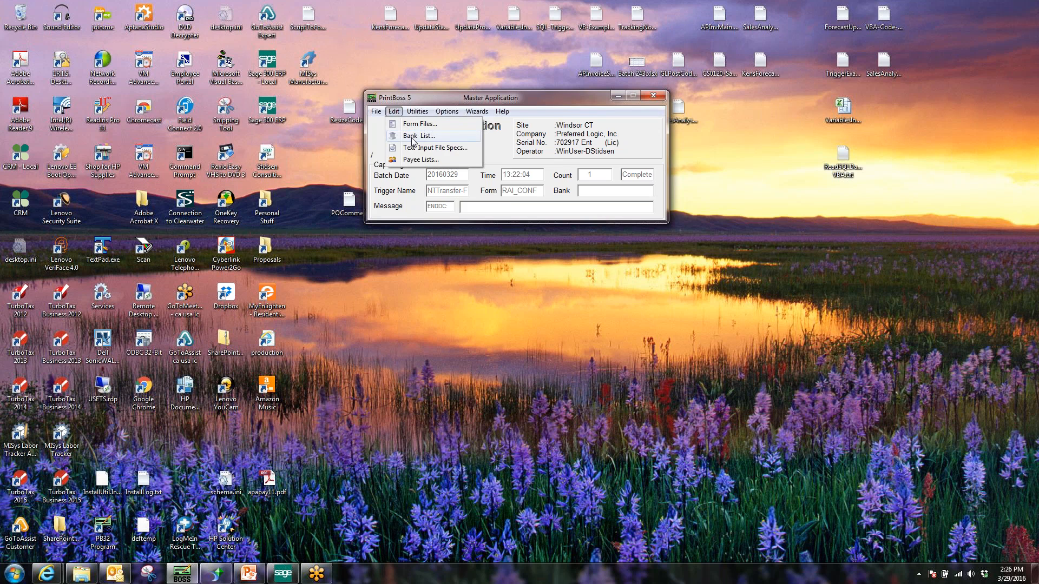
click(411, 136)
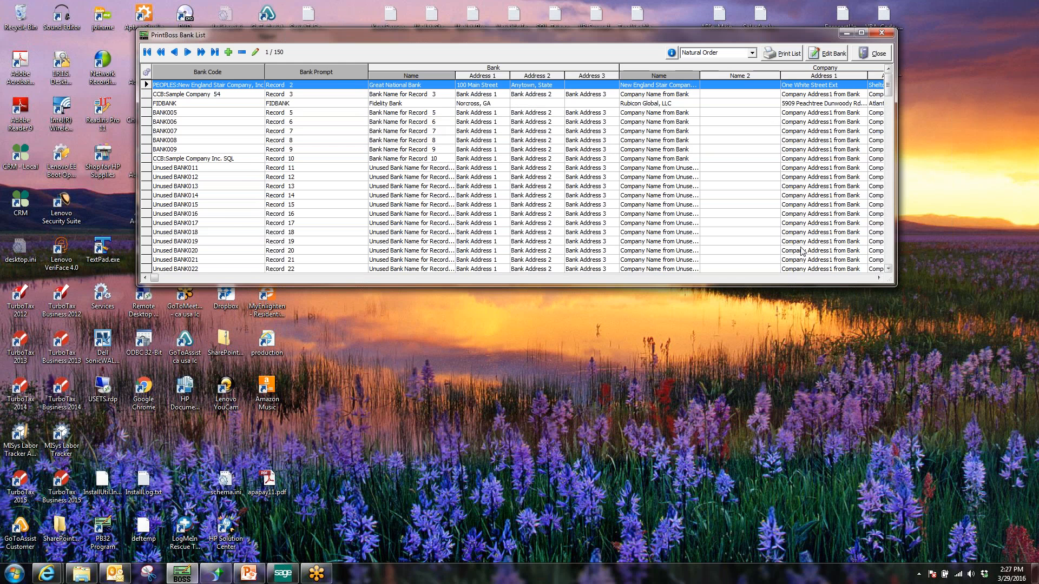
drag(798, 283, 798, 347)
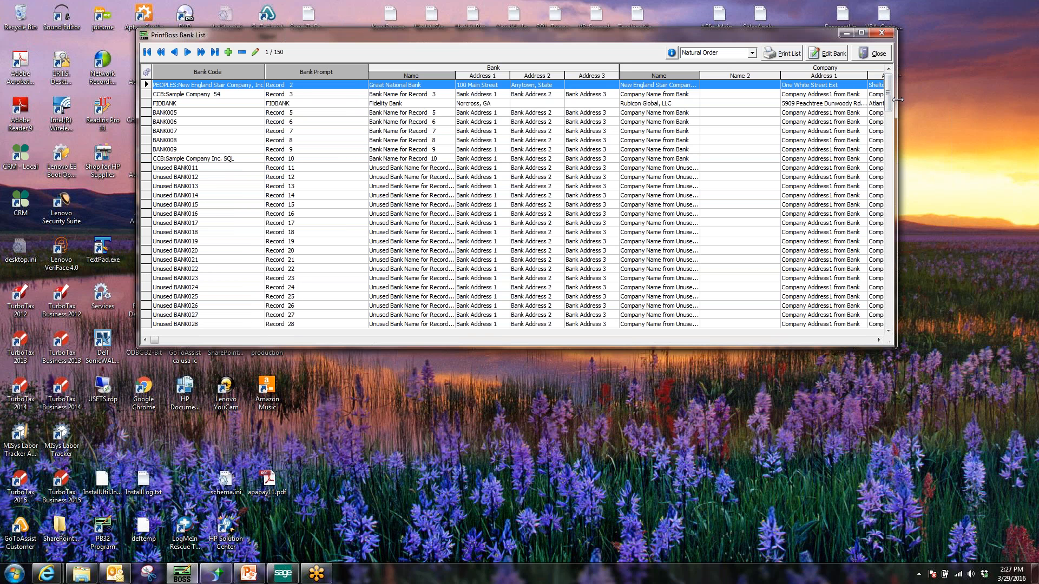
Examine the primary, MICR, miscellaneous, signature and logo, and ACH settings of the CCB:Sample Company 54 bank, then close the record and list.
click(184, 95)
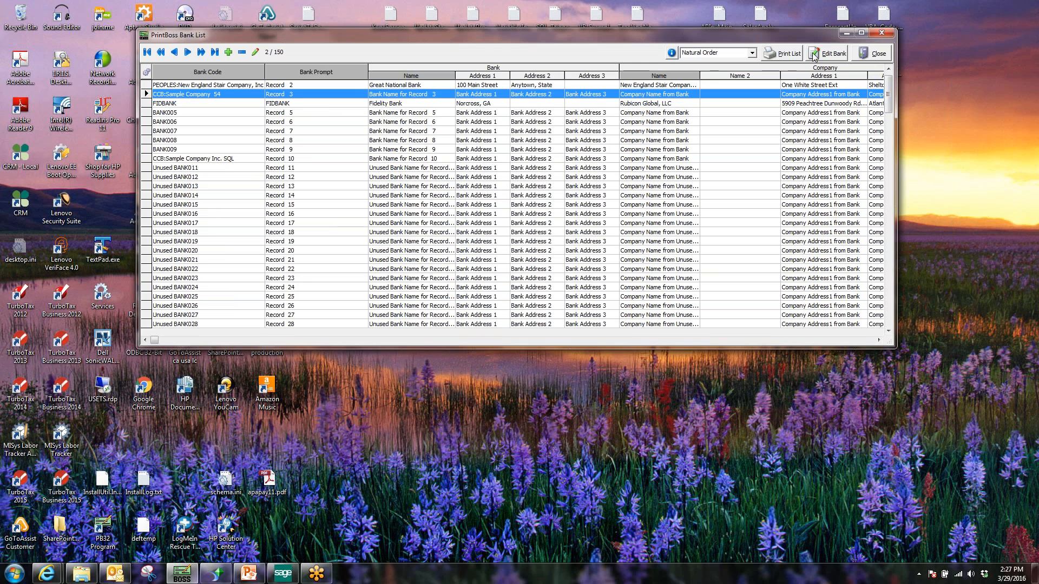
click(829, 56)
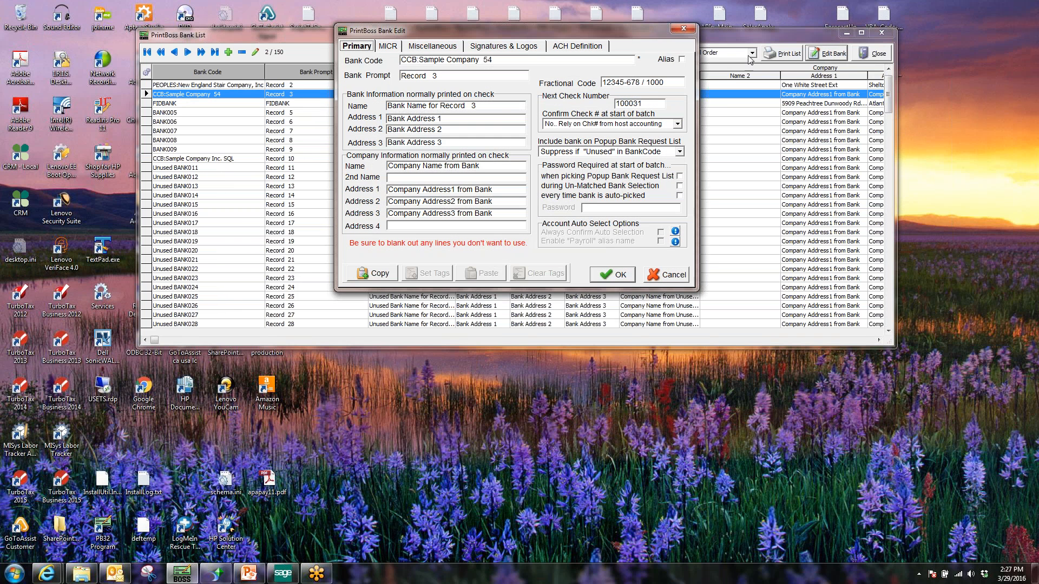
drag(593, 34, 564, 45)
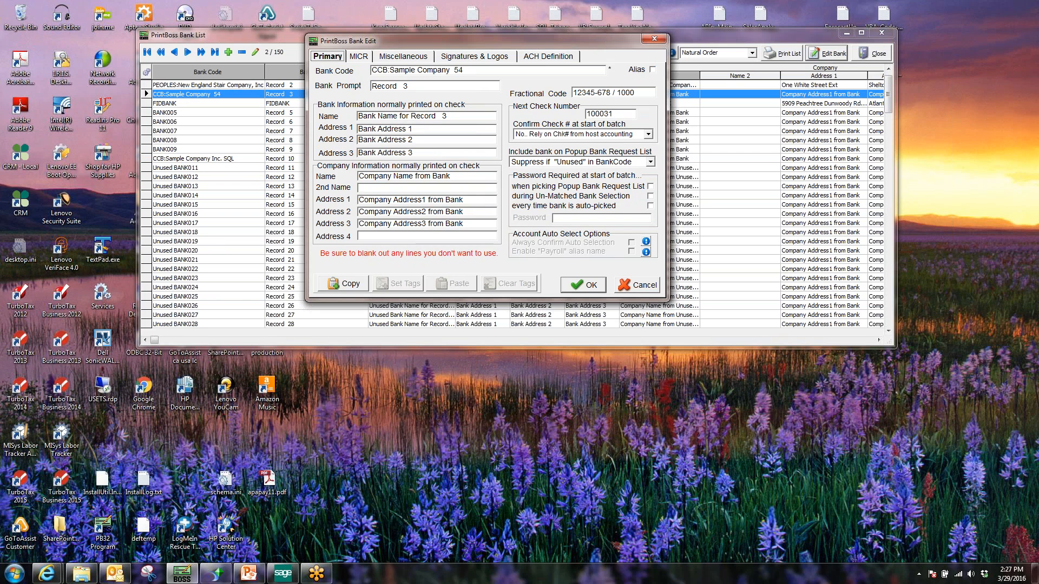
click(359, 57)
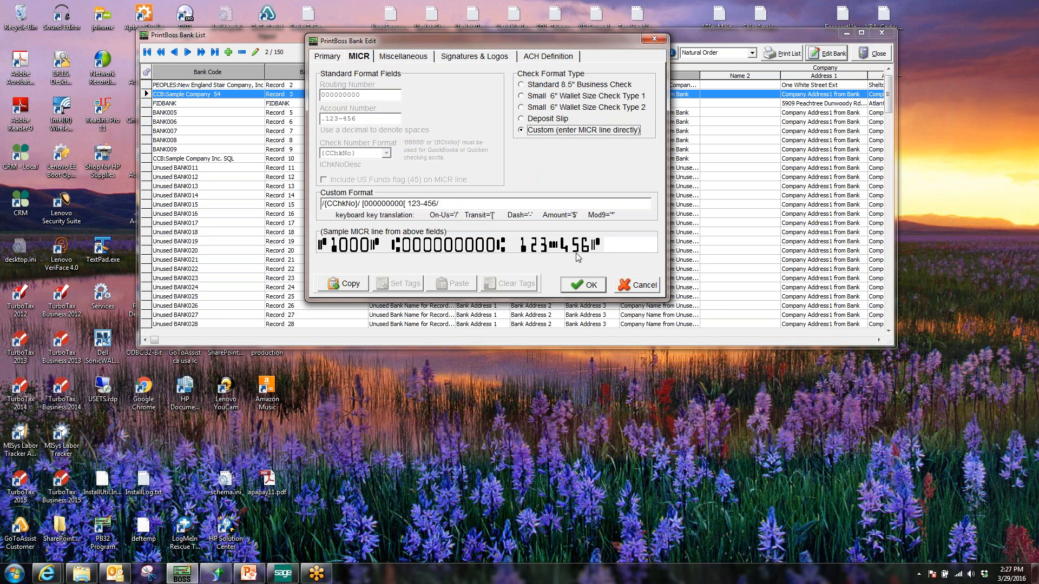
click(422, 60)
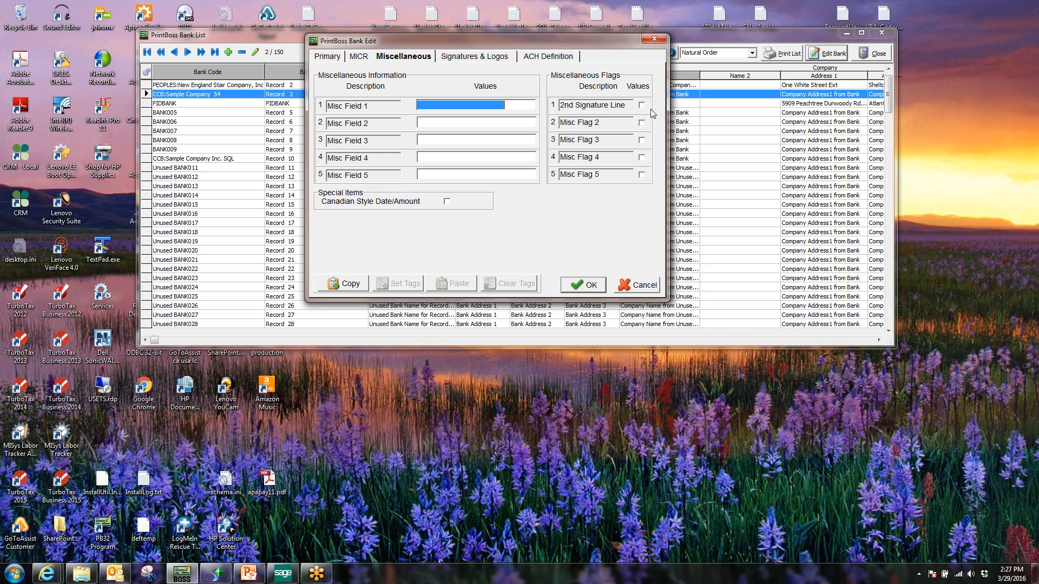
click(501, 59)
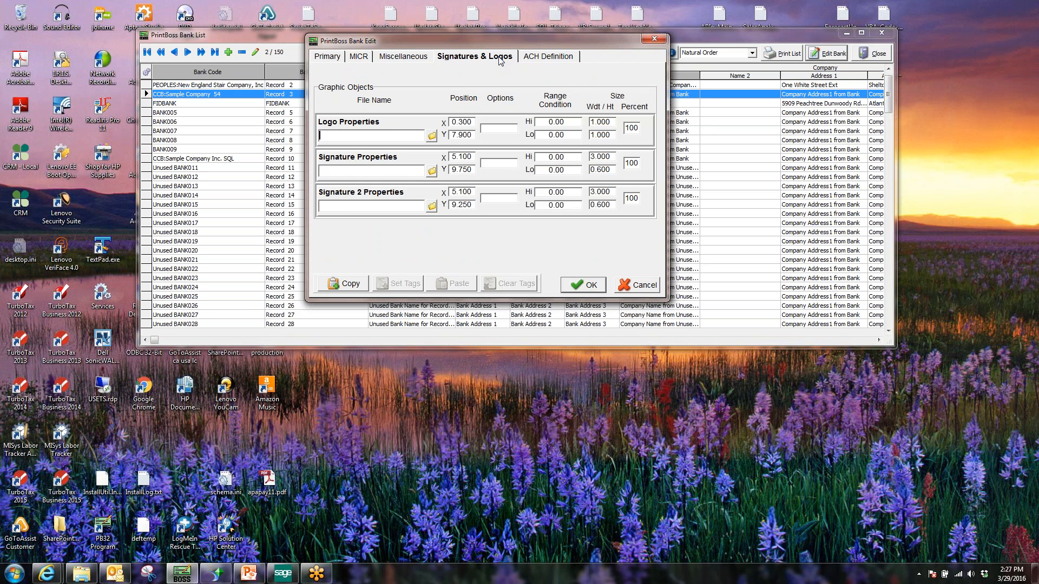
click(530, 59)
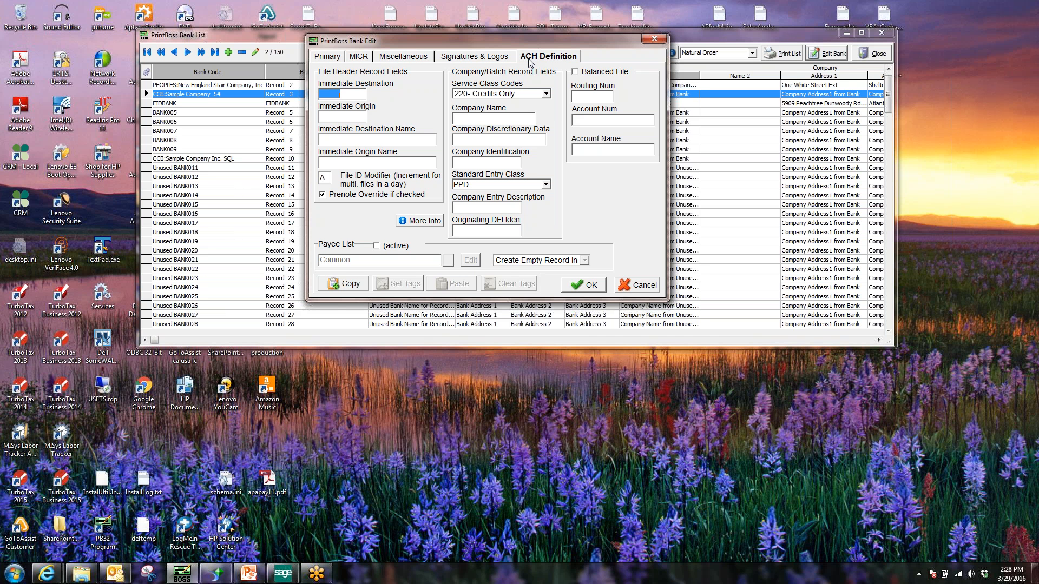
click(651, 288)
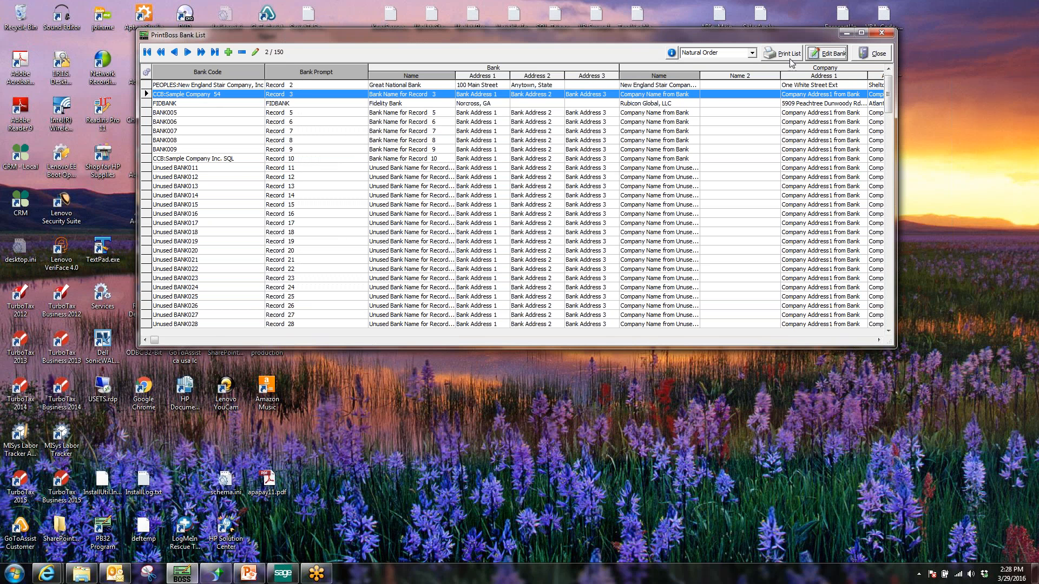
click(882, 54)
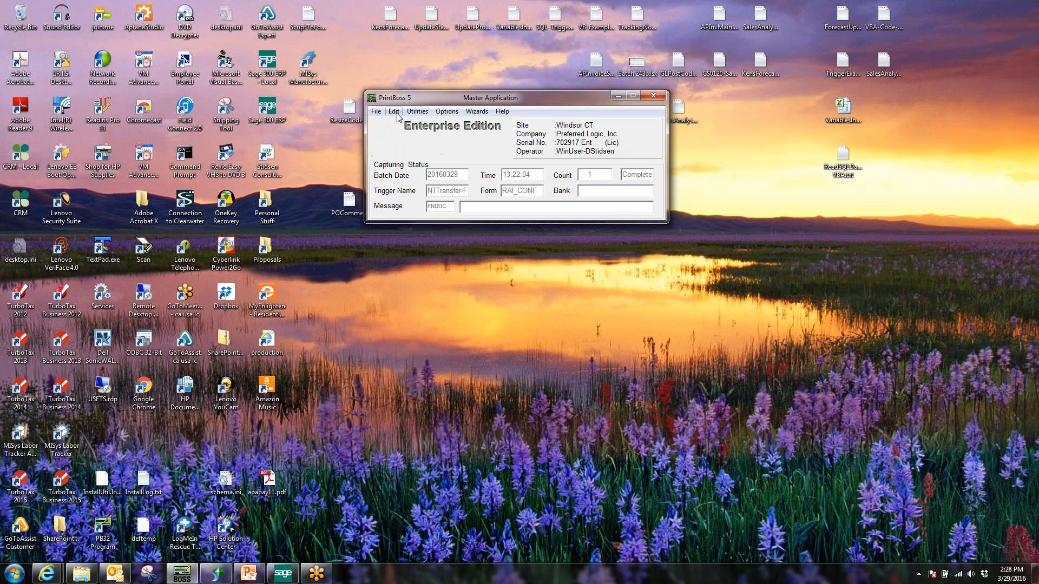
Open the list of form files, then widen and reposition its window.
click(395, 112)
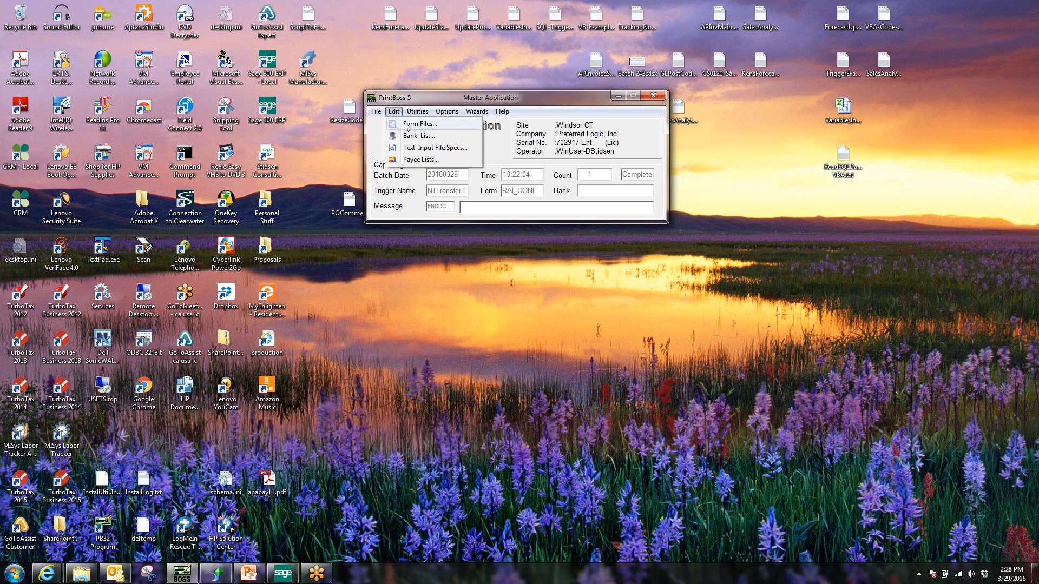
click(419, 124)
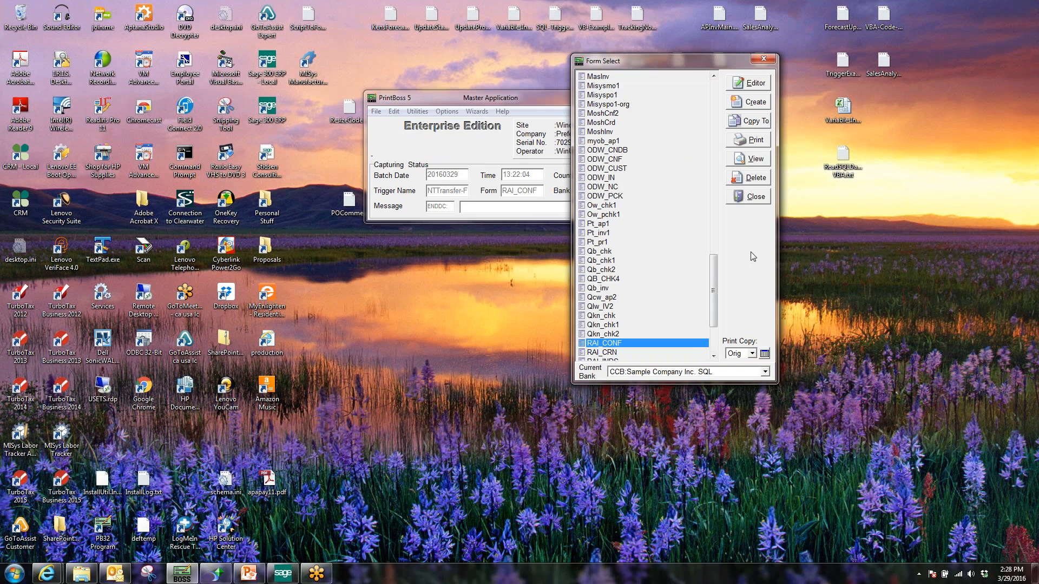
drag(777, 252, 864, 252)
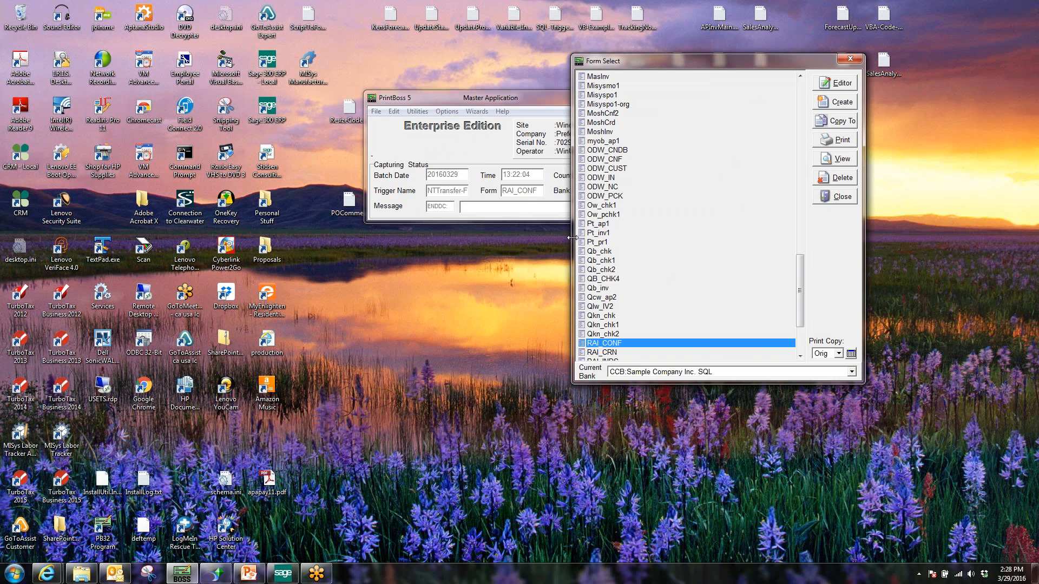
drag(572, 238, 552, 238)
drag(655, 65, 627, 96)
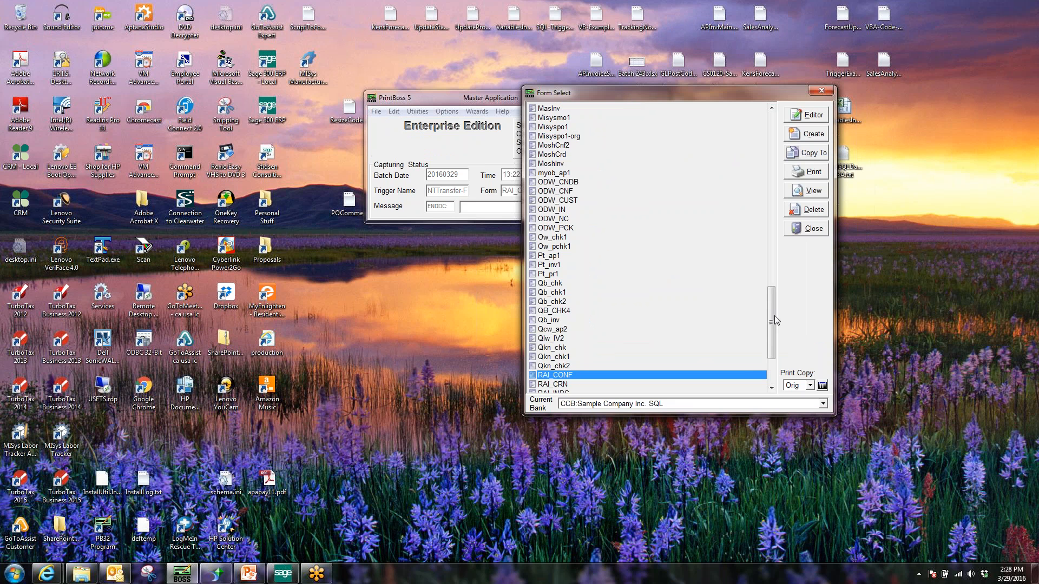
Preview the Ca_ap1 check form at 90% zoom in a widened window, then close the preview.
drag(774, 317, 760, 132)
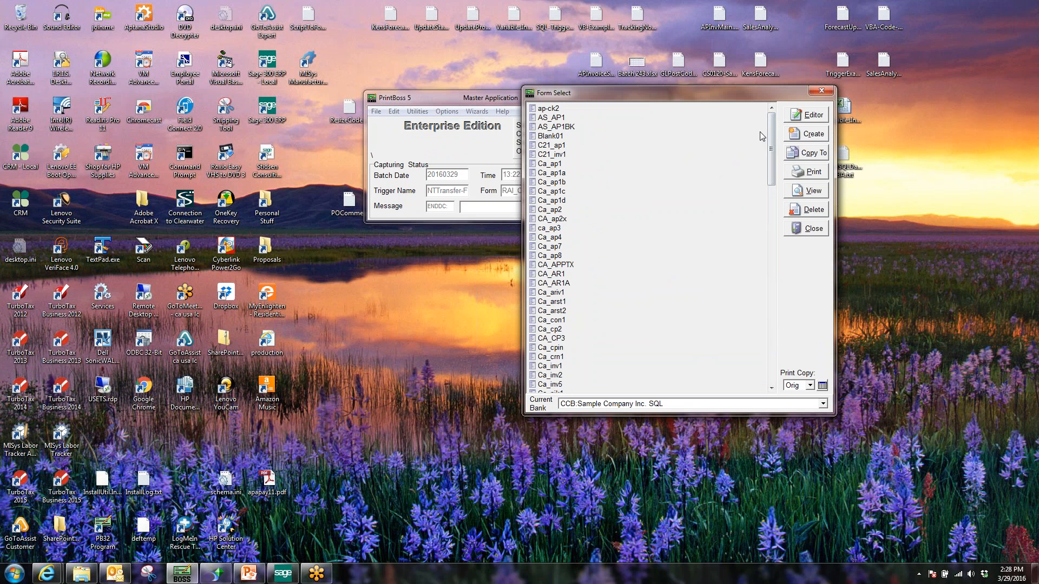
click(555, 165)
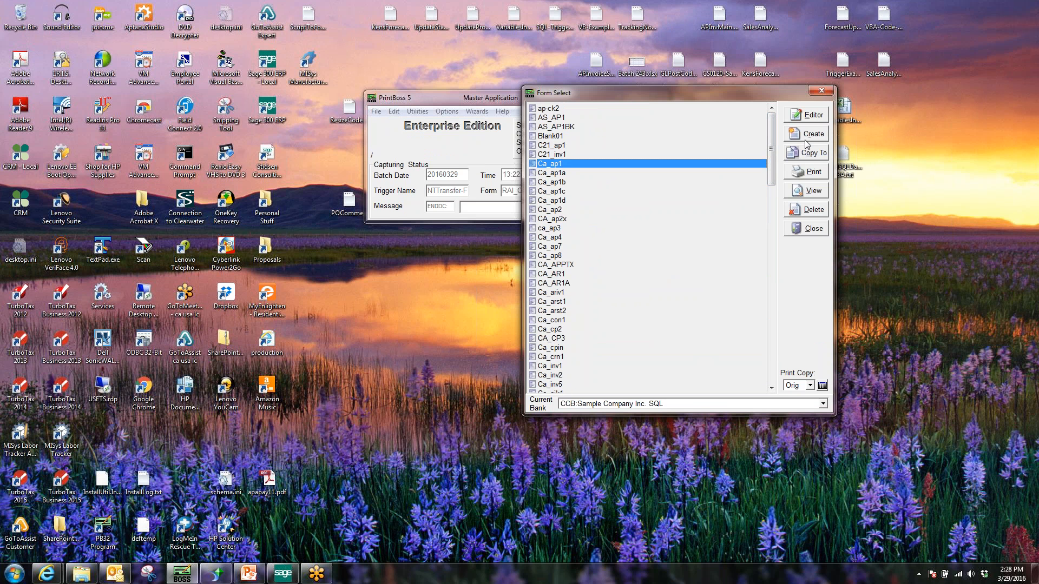
click(813, 191)
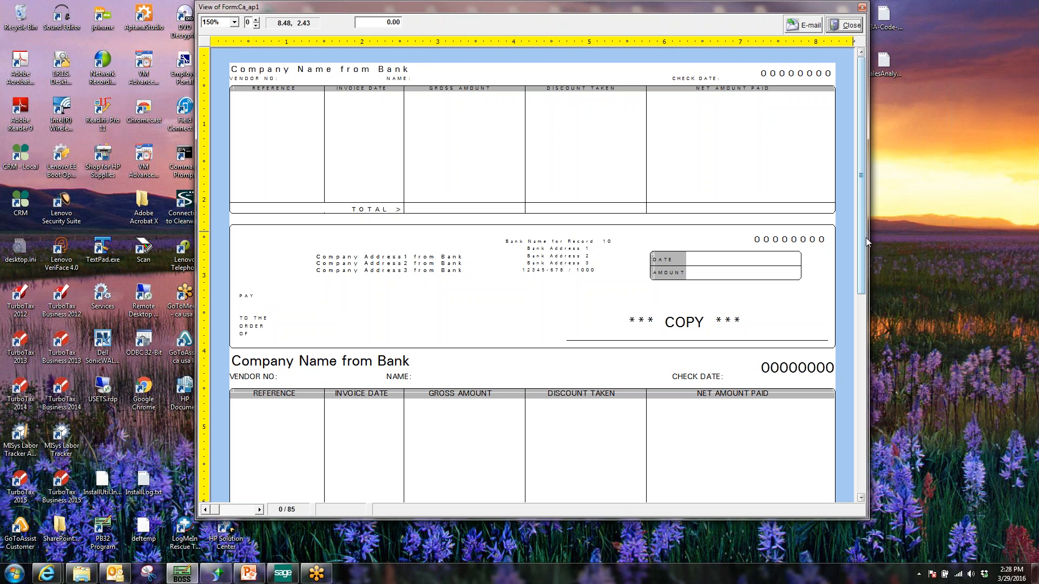
drag(866, 242, 891, 242)
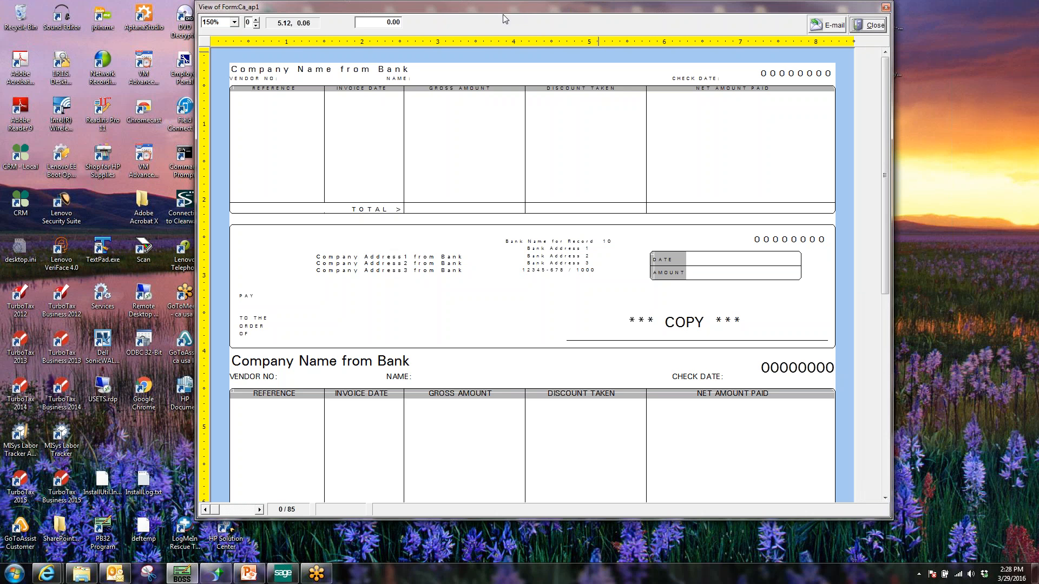
click(236, 26)
click(214, 58)
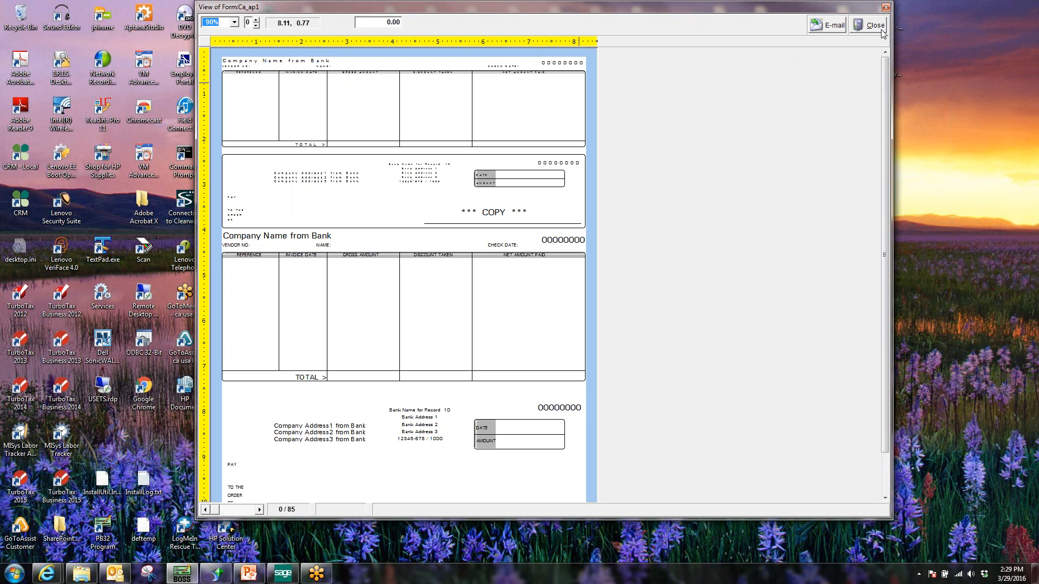
click(881, 29)
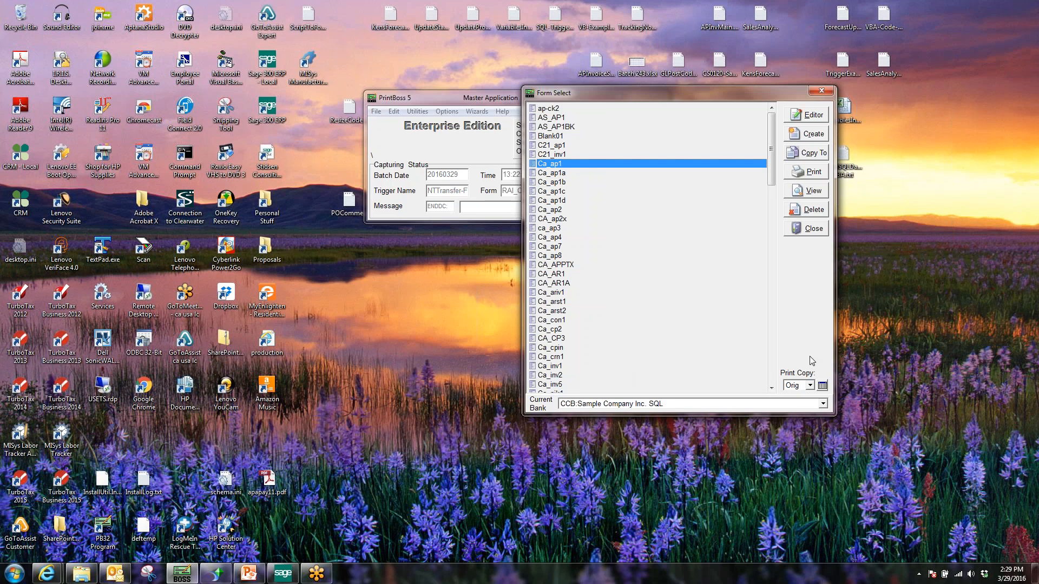
Preview the RAI_CONF order confirmation form and the RAI_INV invoice form.
click(771, 375)
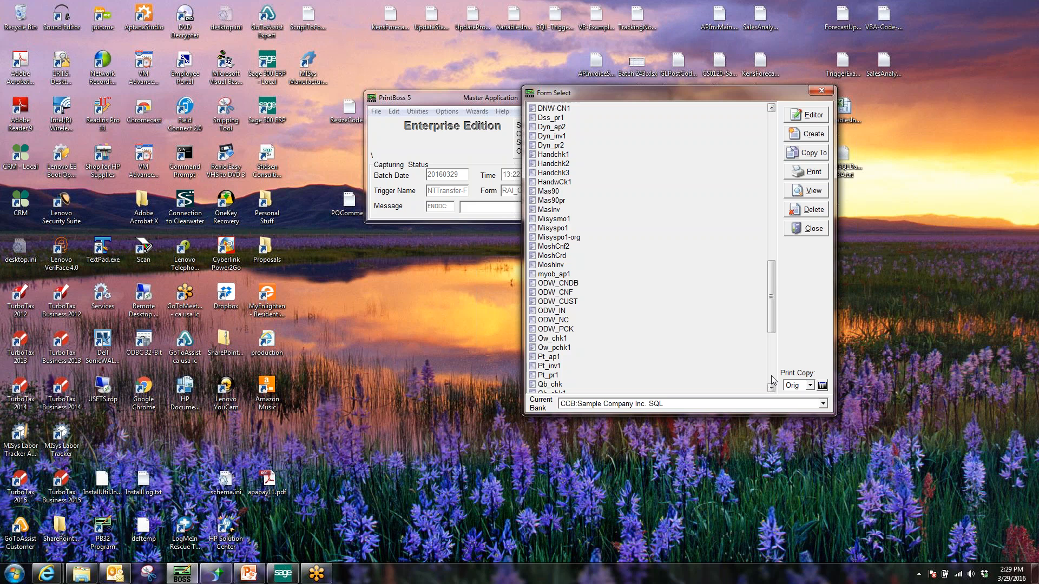
click(771, 376)
click(566, 283)
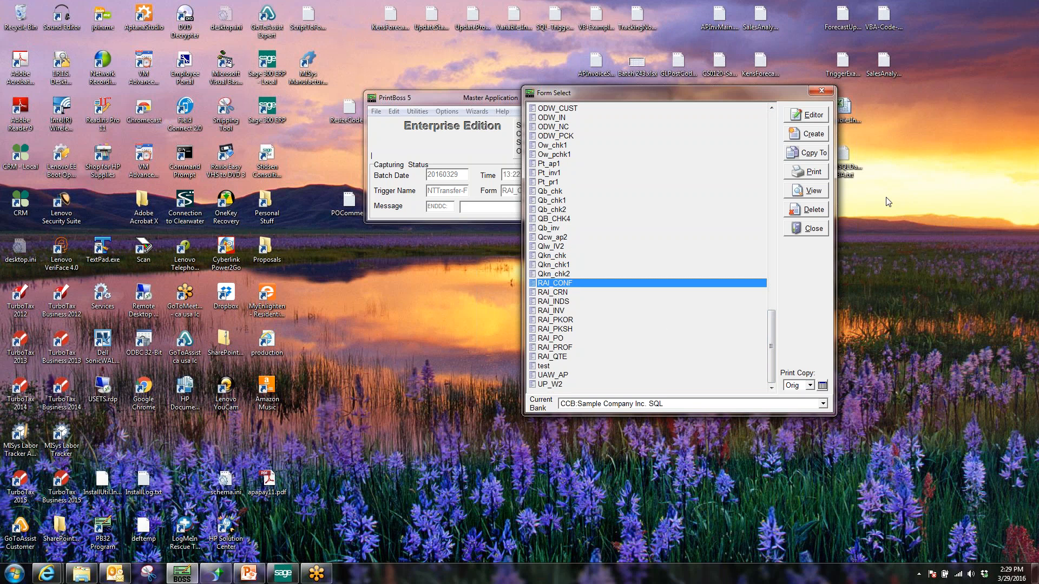
click(808, 189)
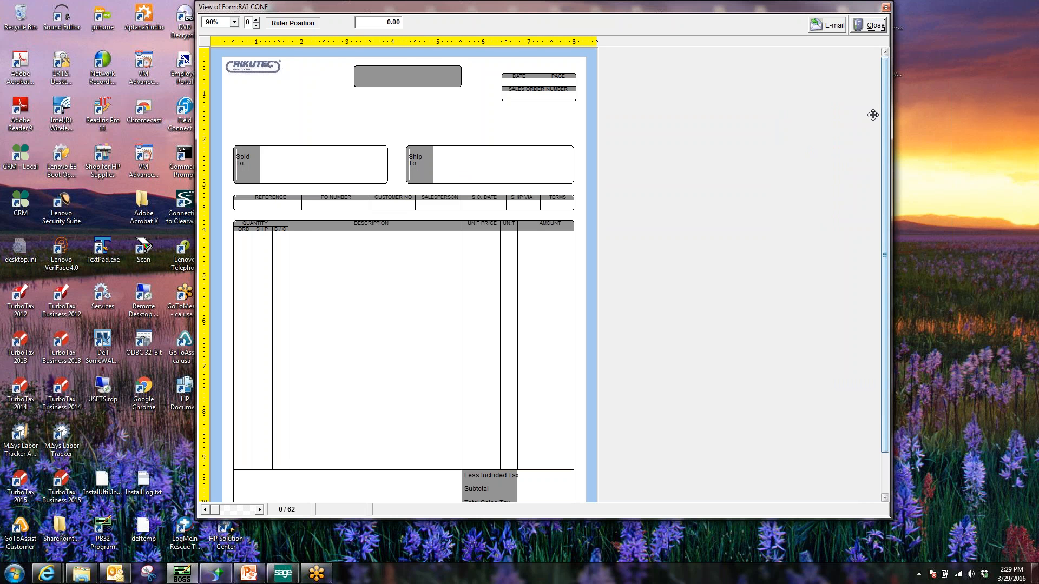
click(868, 25)
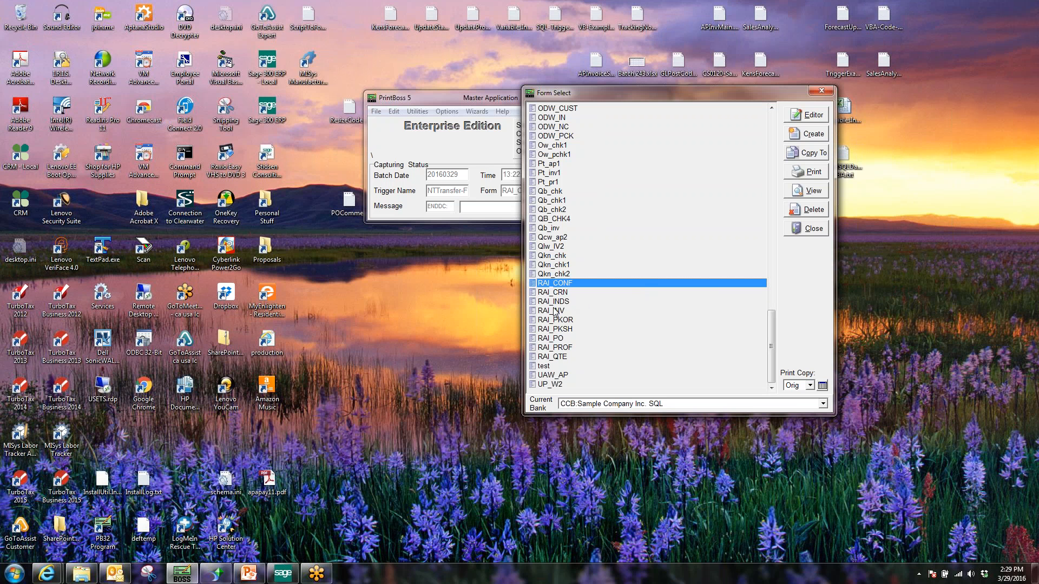
click(552, 310)
click(818, 197)
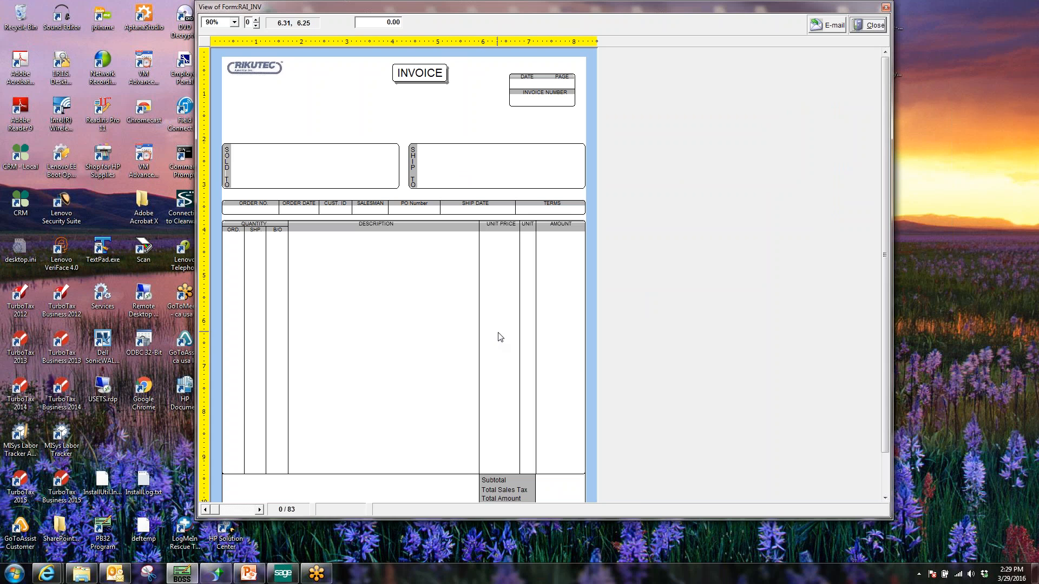
Close the invoice preview, then open the RAI_CONF form in the editor to review its general settings, including the number of copies.
click(882, 26)
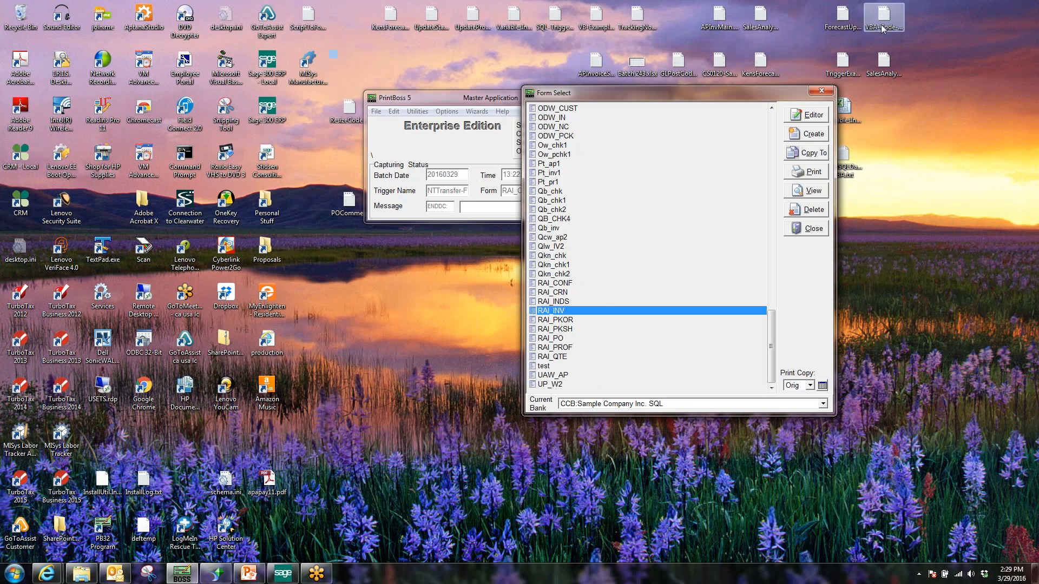
click(567, 284)
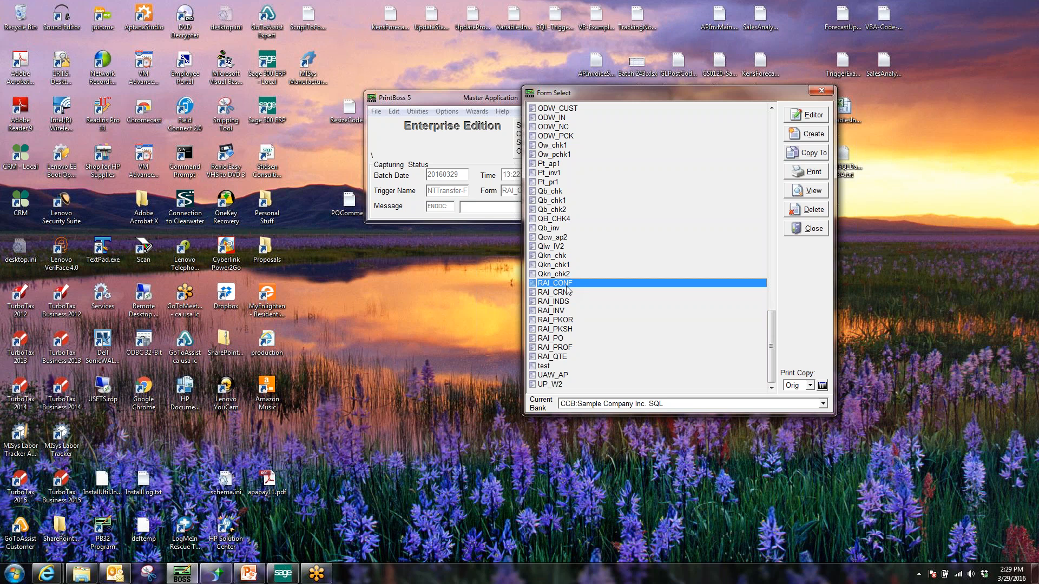
click(820, 117)
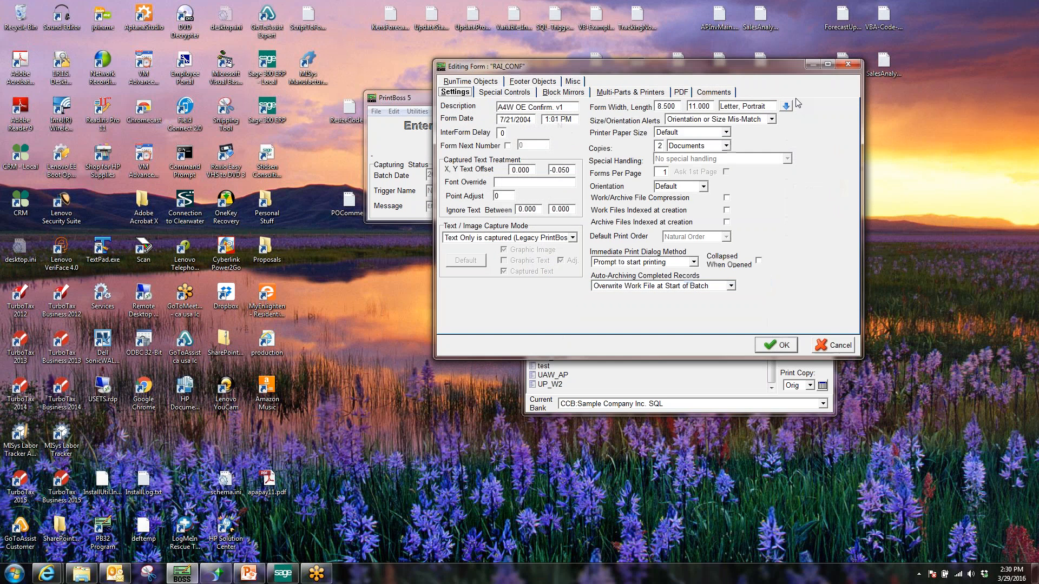
mouse_move(752, 74)
mouse_down()
mouse_move(738, 67)
mouse_move(737, 80)
mouse_up()
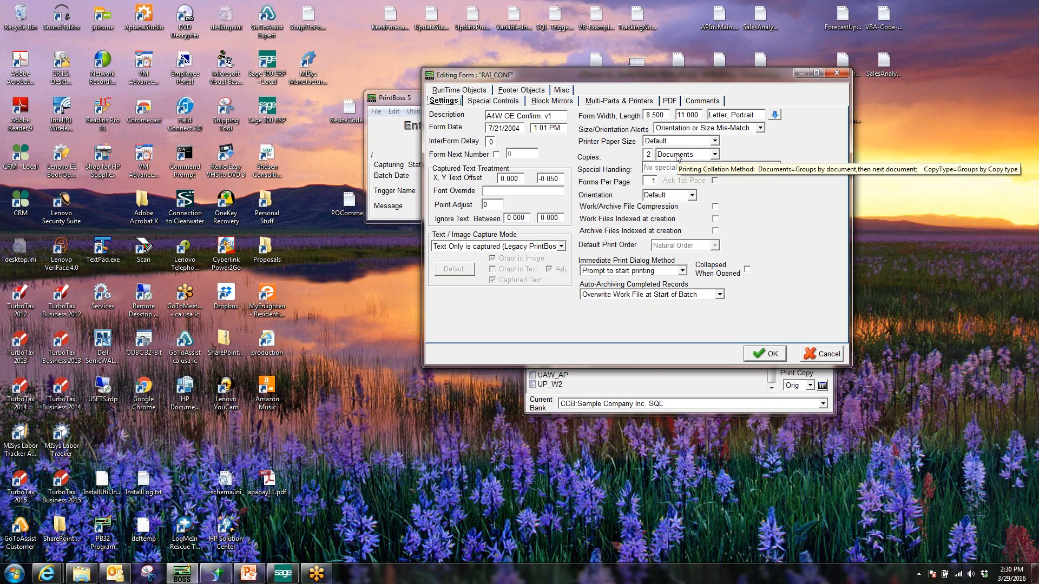
Examine the destination printer or device assigned to the original, Copy 1 and Copy 2 of the RAI_CONF form.
click(631, 105)
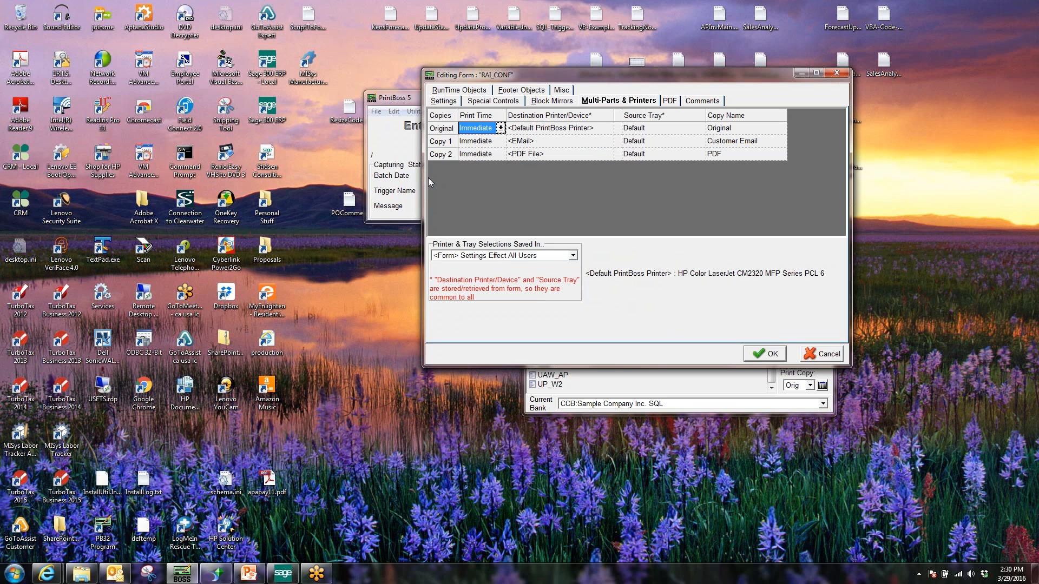
drag(422, 180, 388, 181)
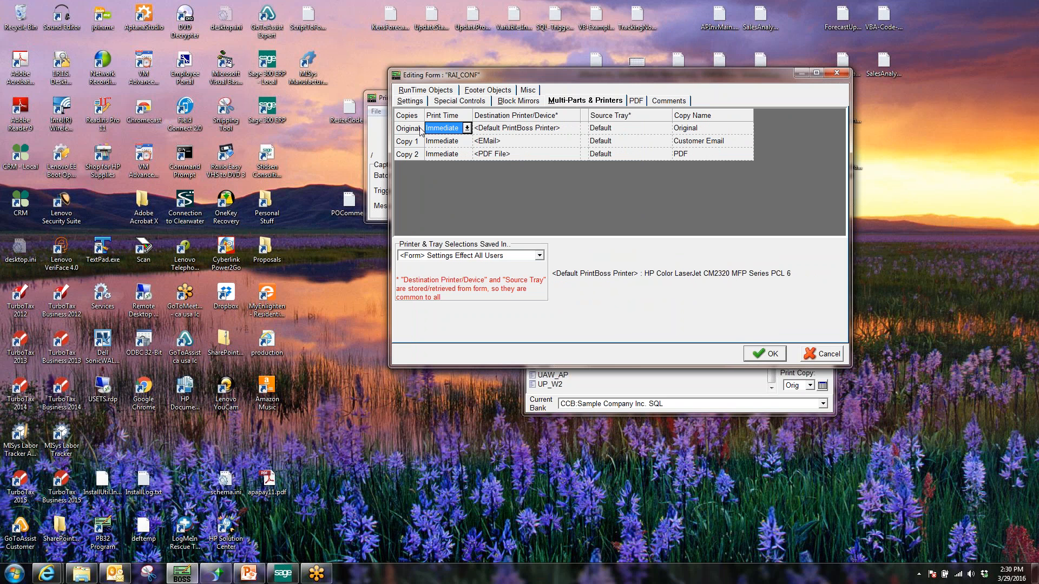
click(551, 133)
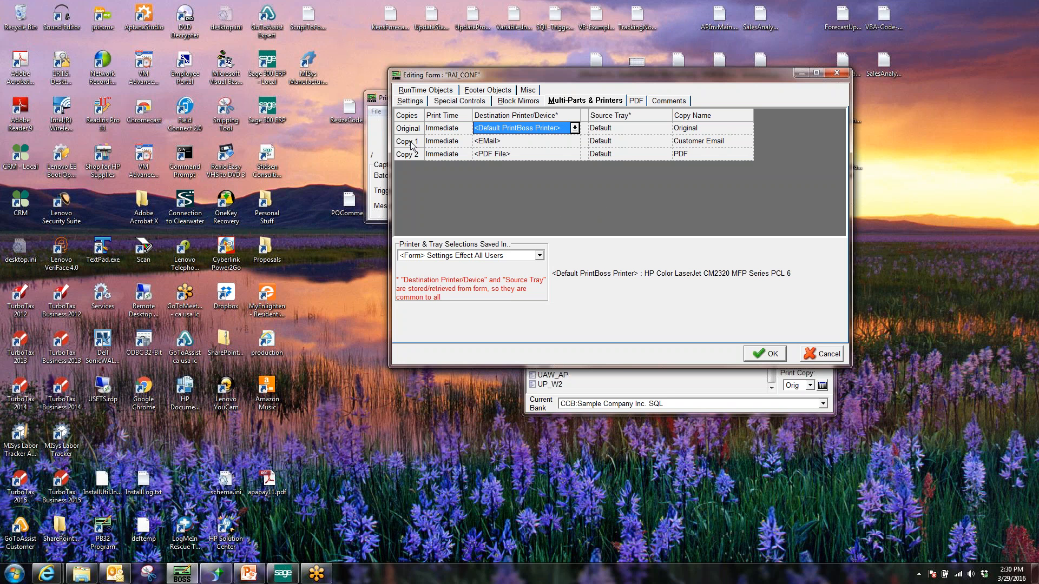
click(497, 143)
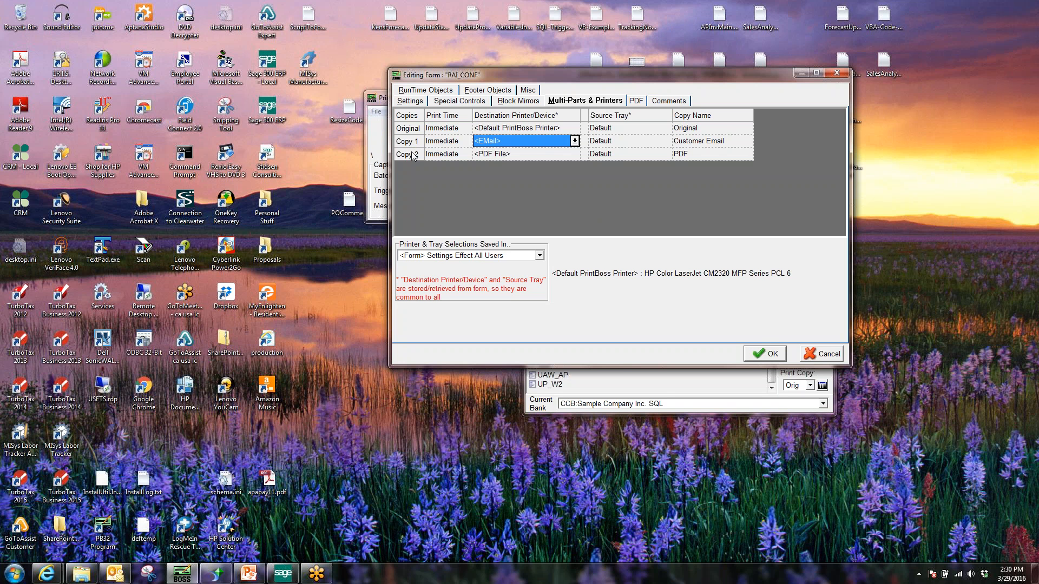
click(504, 155)
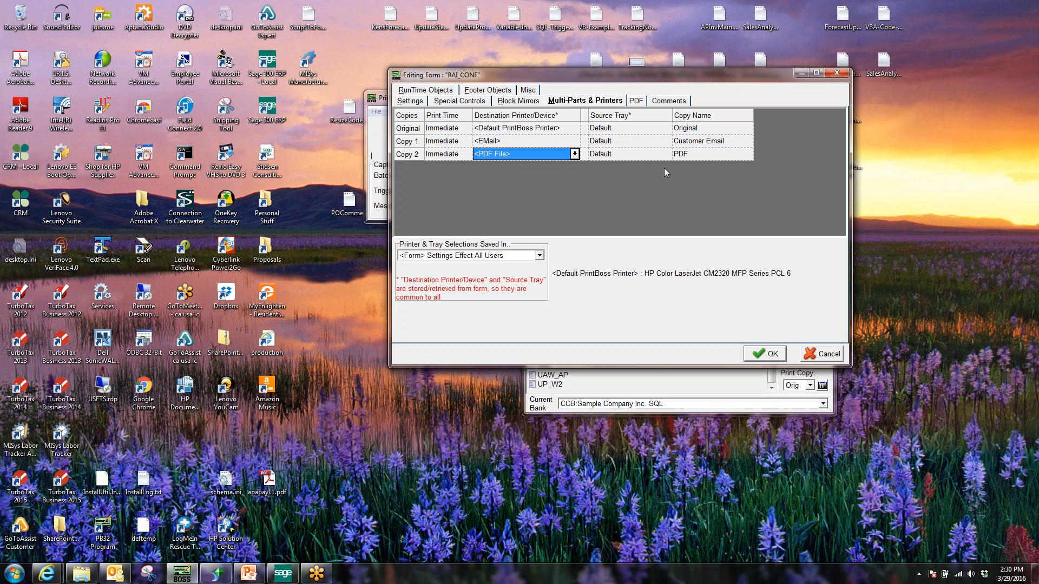
Review the PDF destination file name and output settings of the RAI_CONF form, then exit the form editor without saving.
click(636, 101)
click(571, 147)
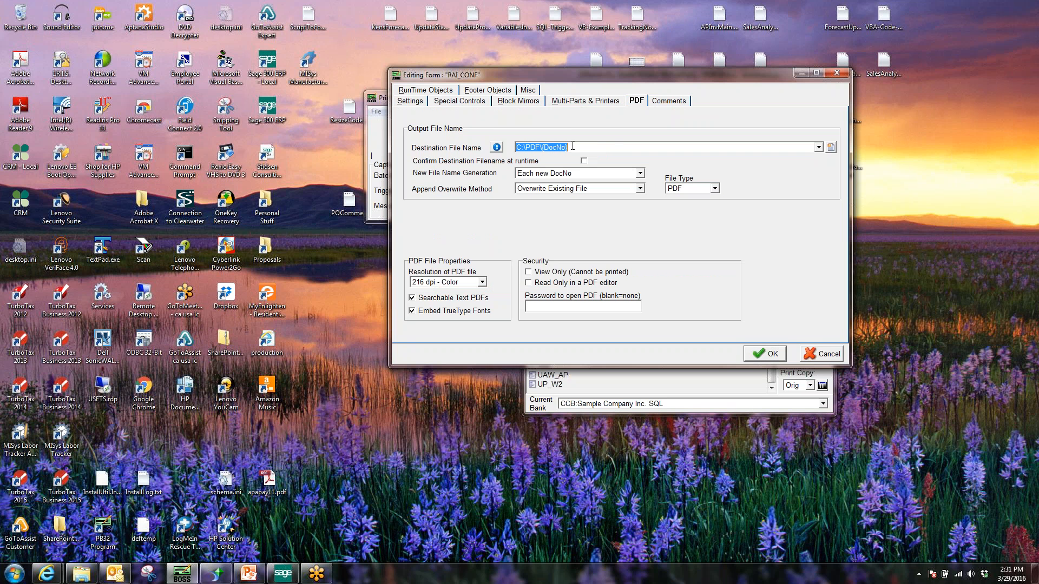
drag(516, 149, 541, 149)
click(573, 145)
click(822, 356)
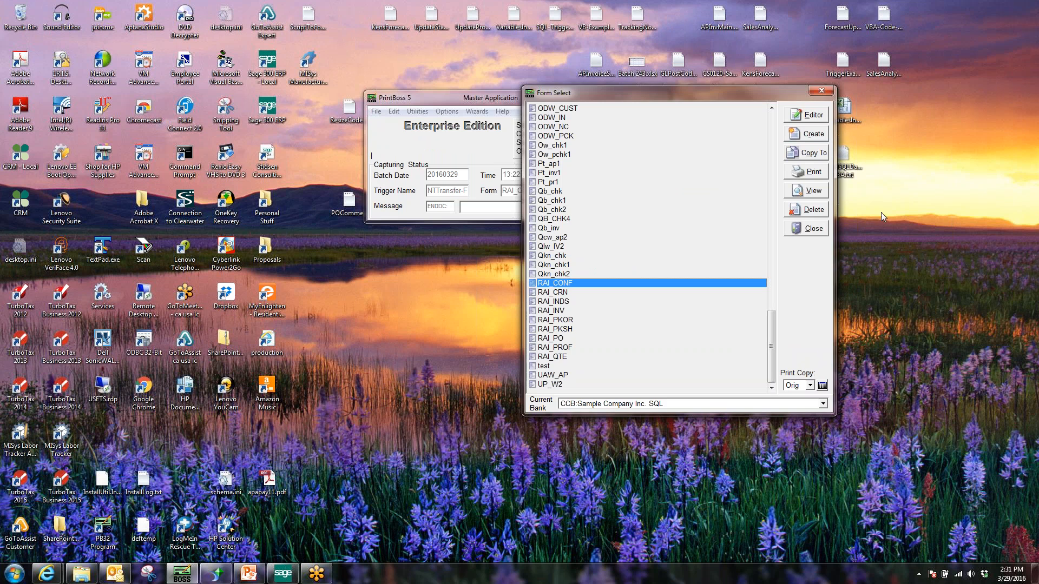
Close the form list, switch to Sage 300 ERP and open the Order Entry program from the O/E Transactions folder.
click(821, 90)
click(283, 573)
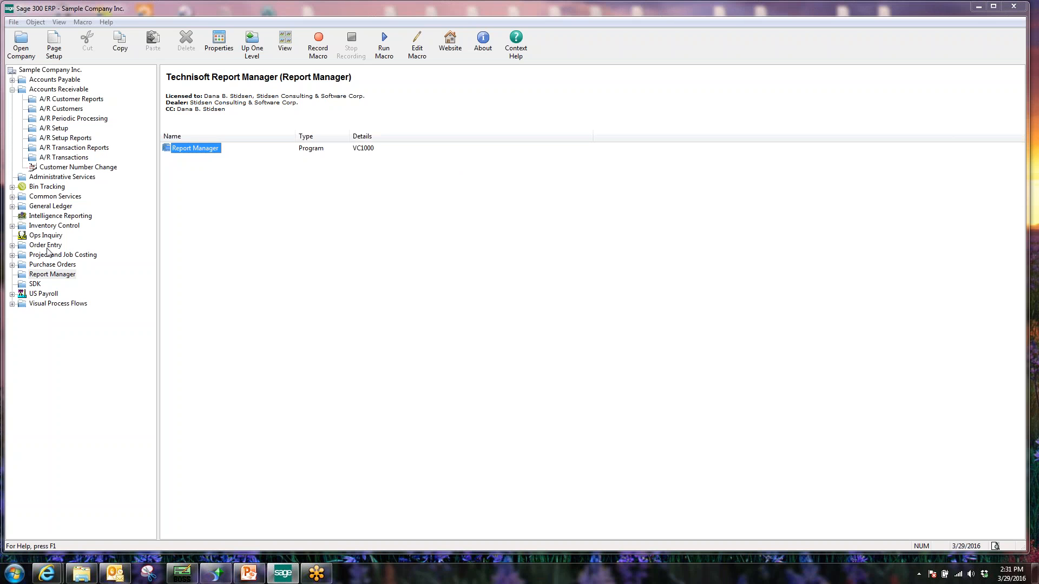
click(48, 248)
double_click(200, 150)
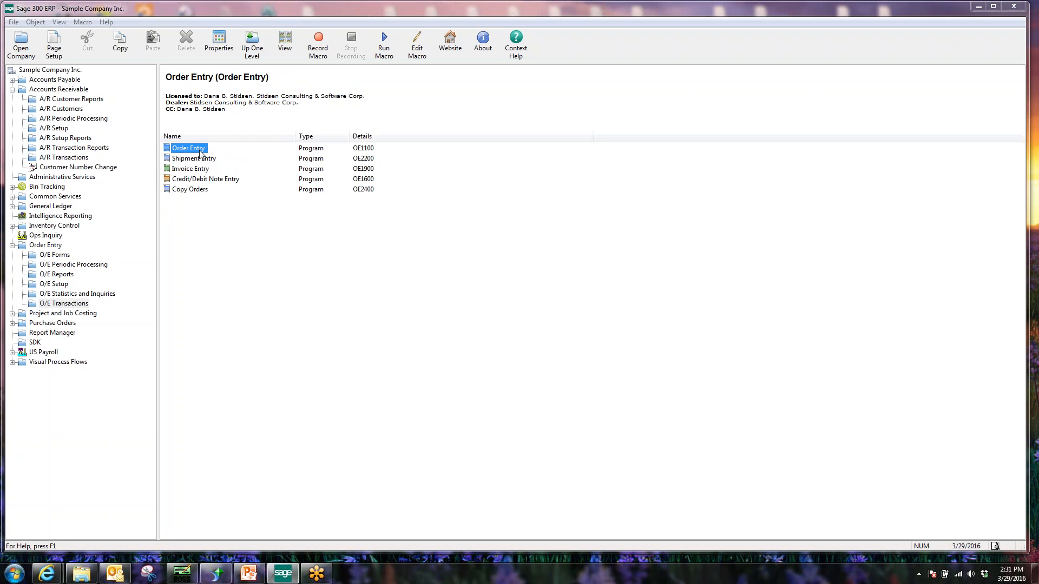
double_click(201, 151)
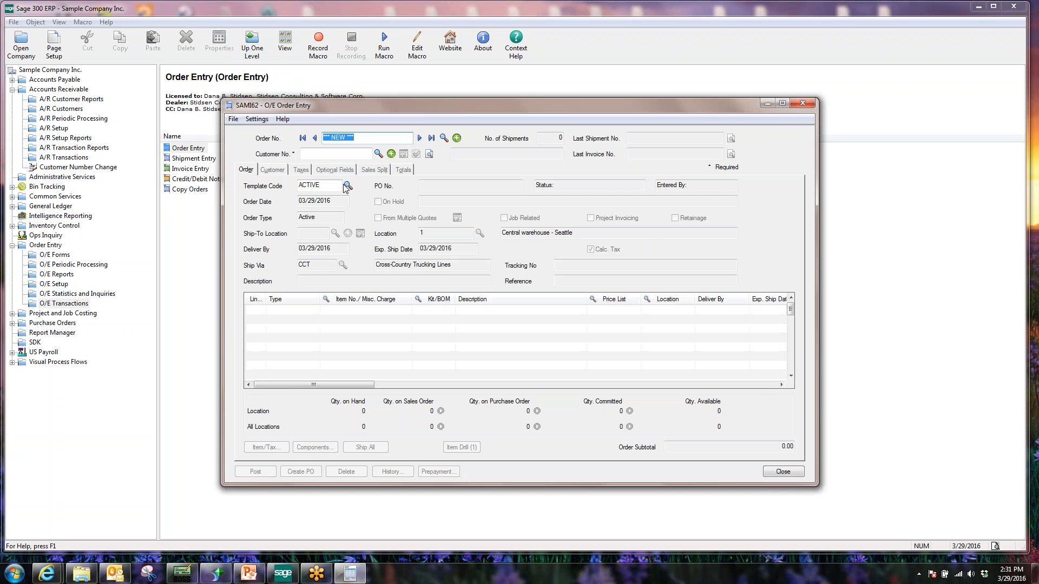
Look up existing orders, load the last active order listed before the quotes, and reposition the order entry window.
click(443, 139)
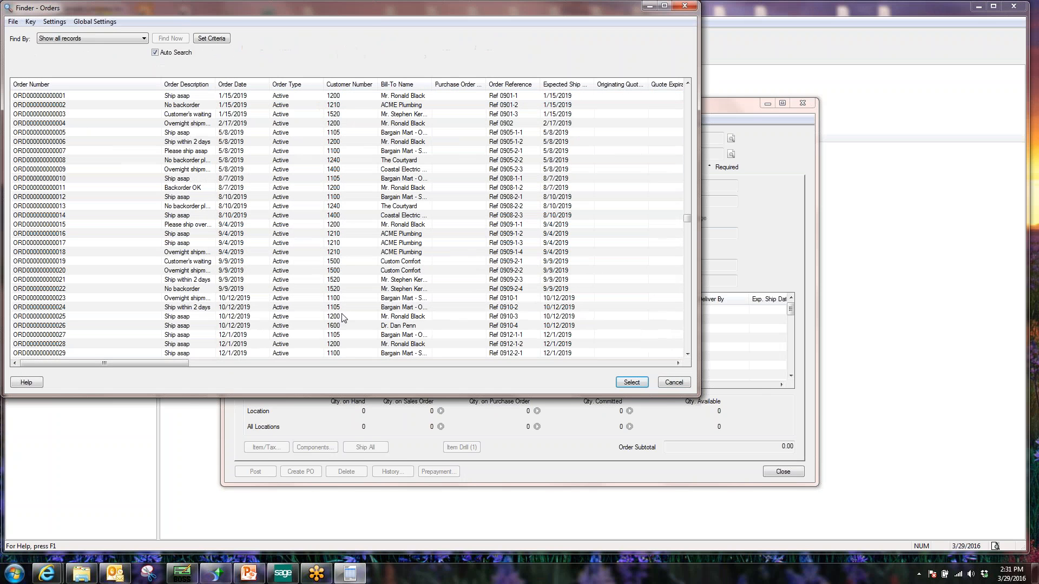
click(342, 316)
key(End)
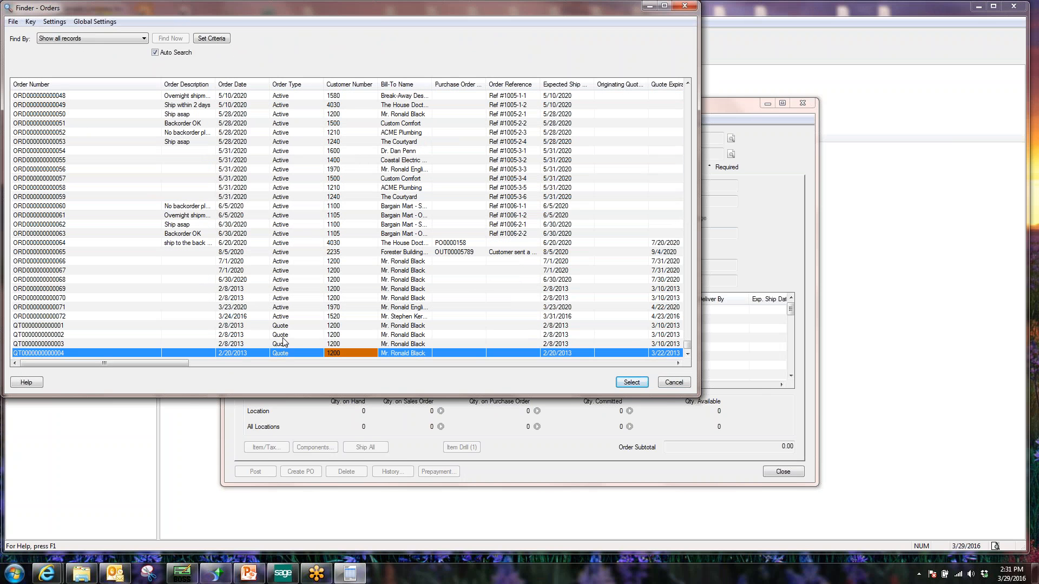
double_click(39, 317)
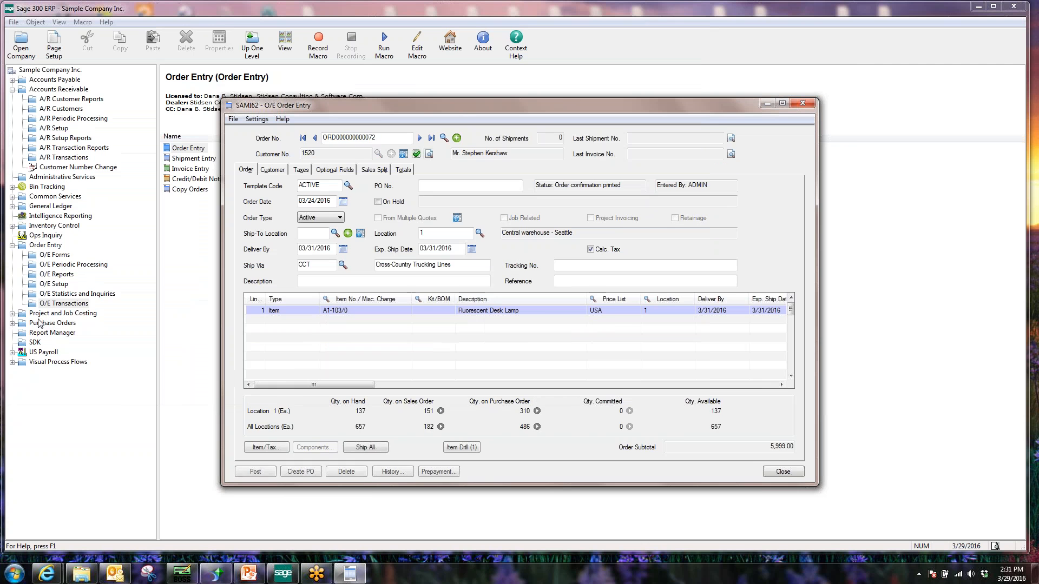
drag(487, 111, 527, 92)
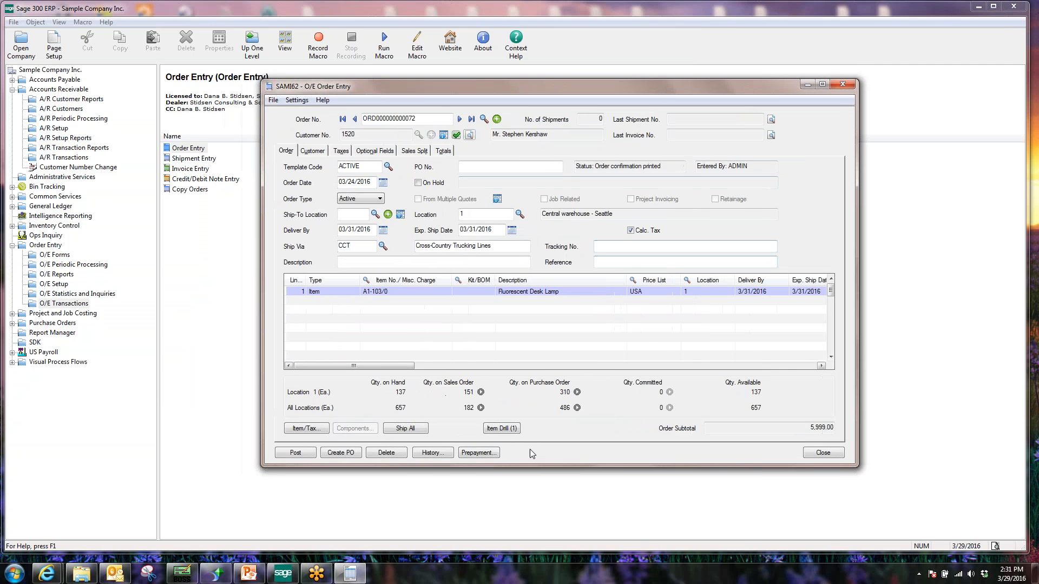
Post the order, choose to print its order confirmation, and reveal the end of the confirmation report path.
click(306, 458)
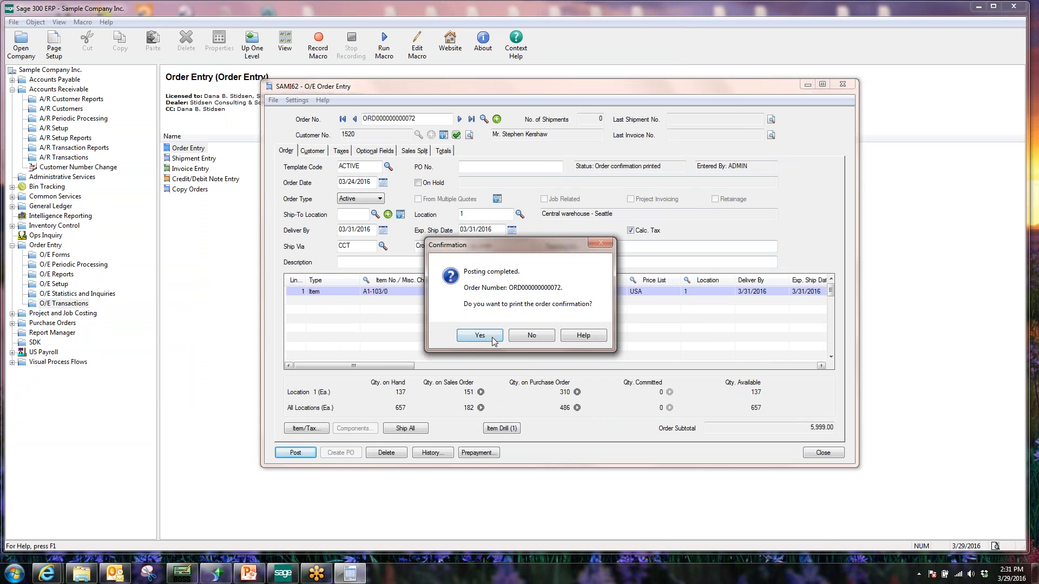
click(492, 337)
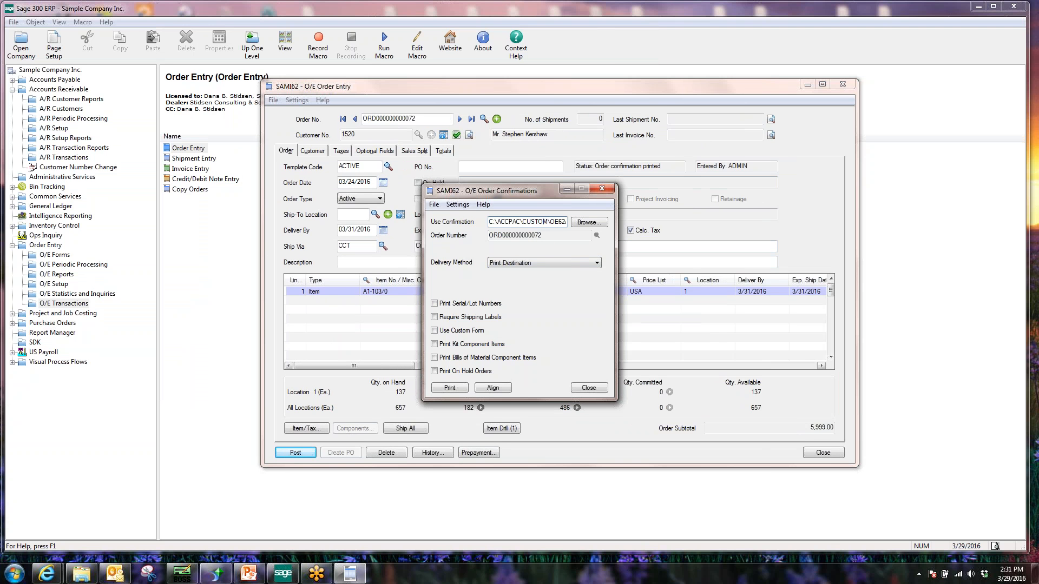
key(Right)
key(Right)
key(Right)
key(Right)
key(Right)
key(Right)
key(Right)
key(Right)
key(Right)
key(Right)
key(Right)
key(Right)
key(Right)
key(Right)
key(Right)
key(Right)
key(Right)
key(Right)
key(Right)
key(Right)
Confirm PrintBoss 50 as the specific printer in the order confirmation's print setup.
click(434, 205)
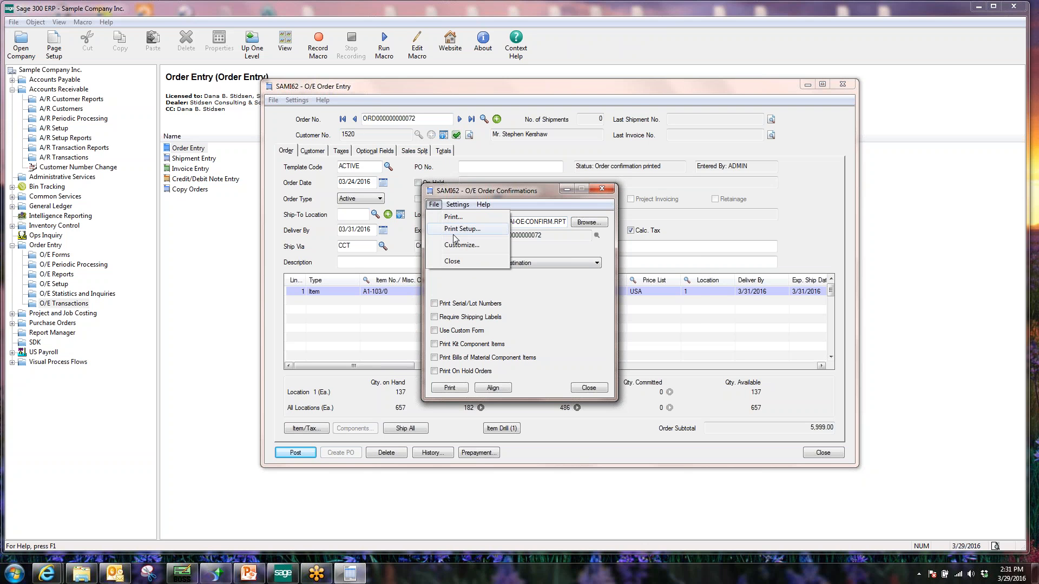
click(457, 230)
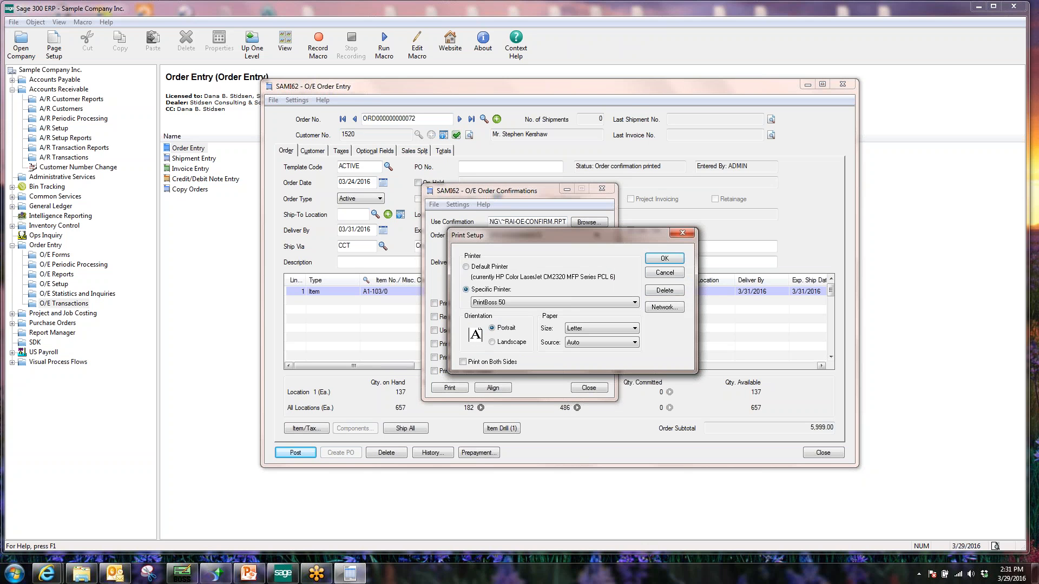
click(532, 304)
click(518, 313)
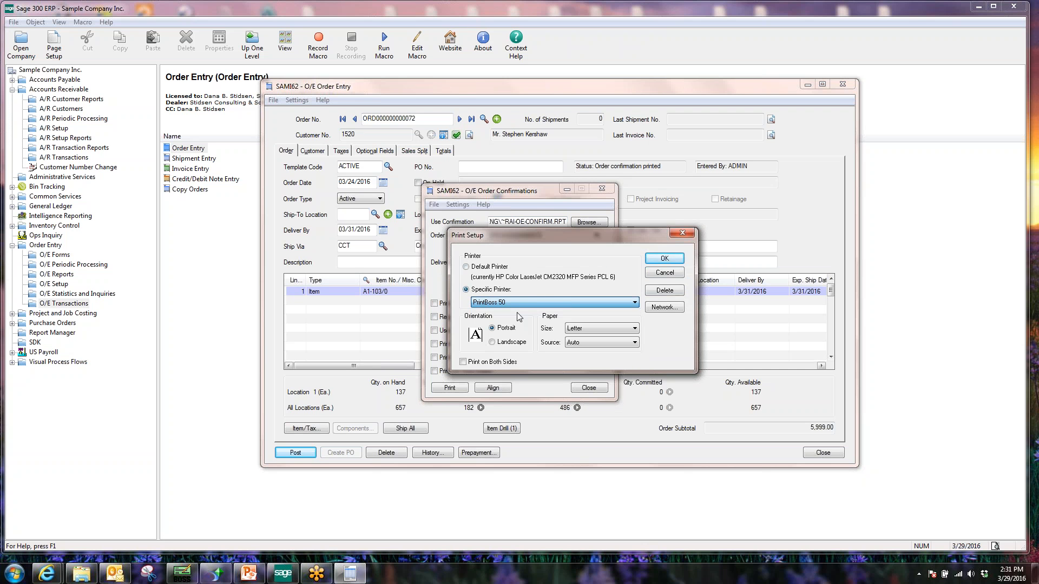
click(665, 258)
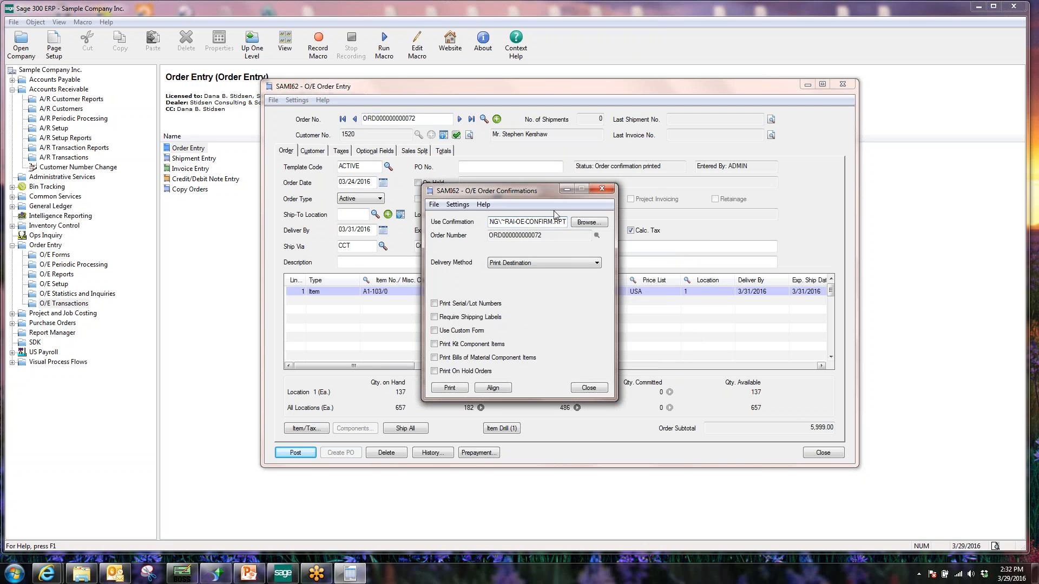
Generate the order confirmation preview and examine the report page, including its embedded PrintBoss information line.
drag(538, 192, 535, 184)
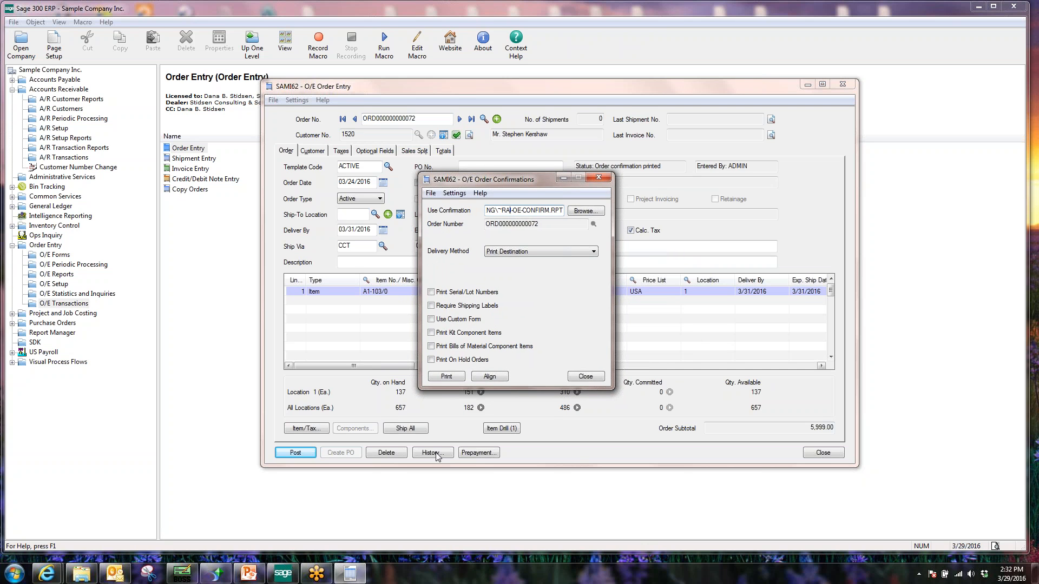
click(447, 377)
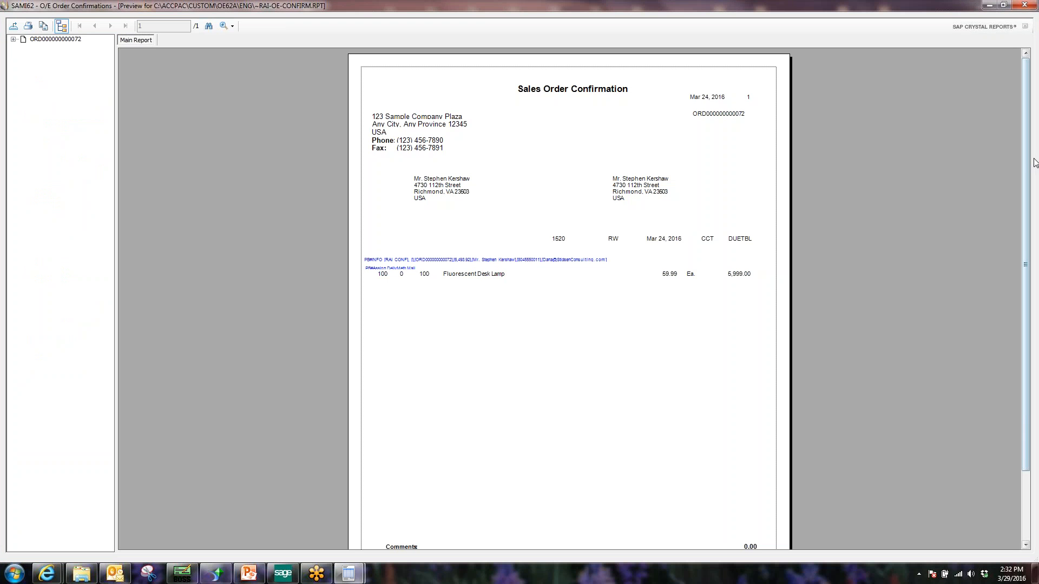
drag(1027, 167, 1027, 172)
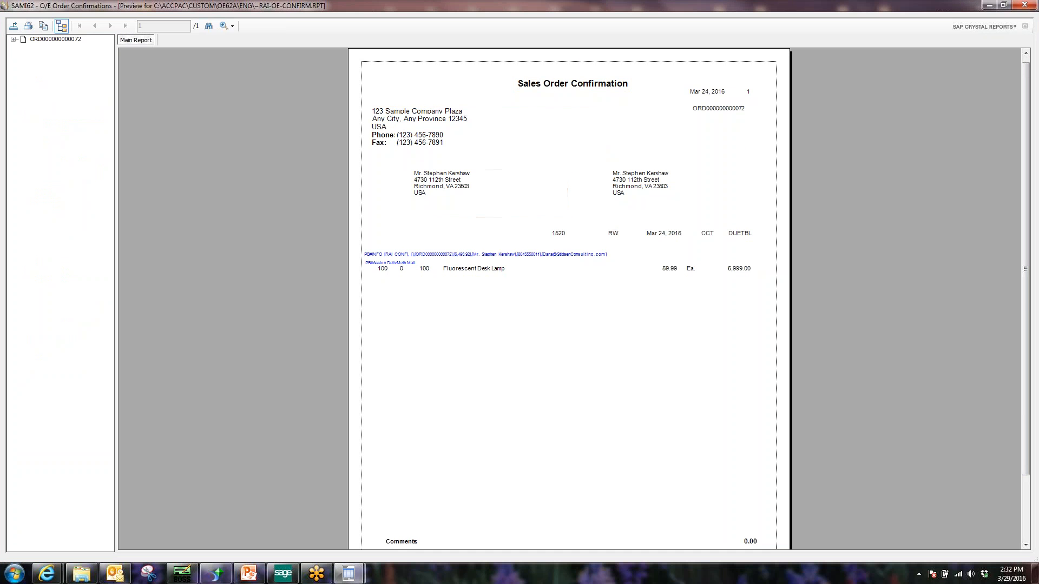
drag(1027, 308, 1021, 276)
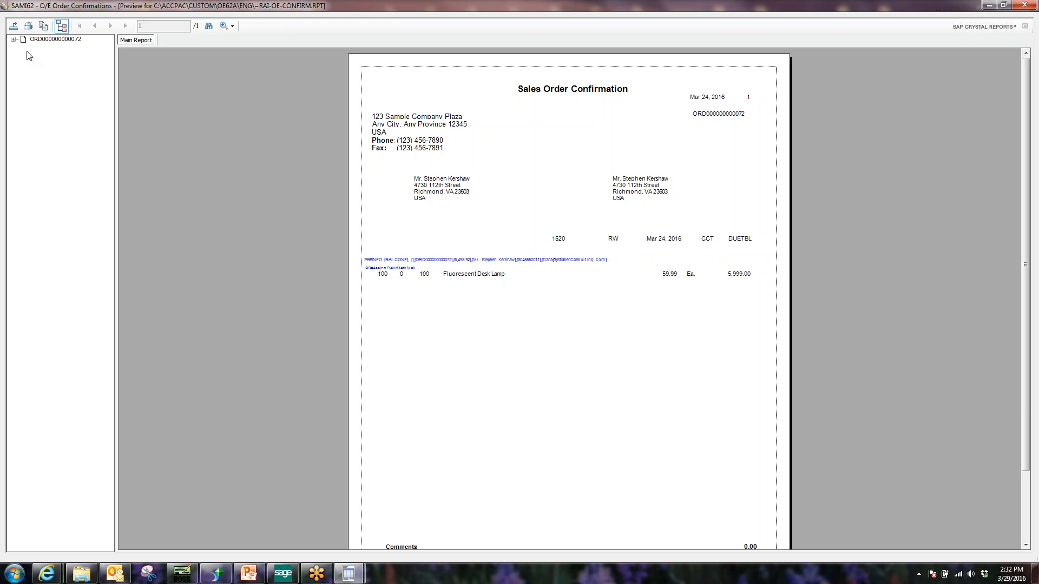
Print all pages of the sales order confirmation report to the PrintBoss 50 printer.
click(28, 30)
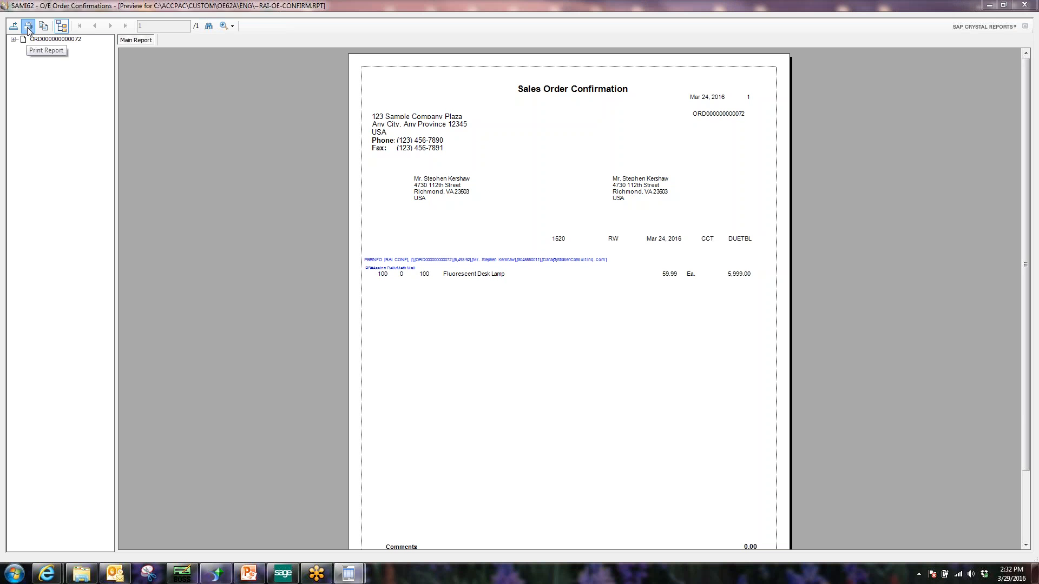
click(56, 76)
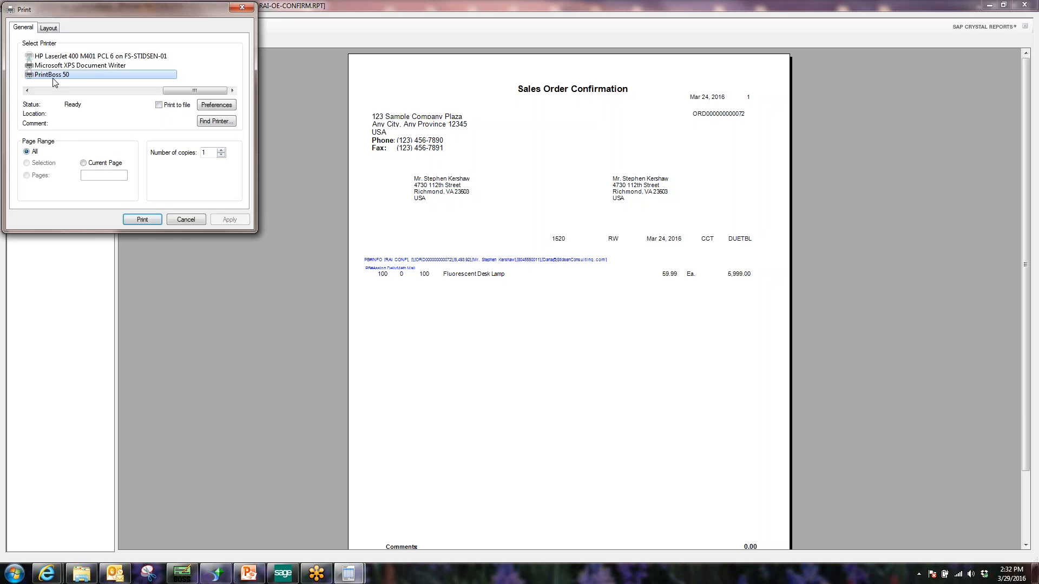
click(143, 220)
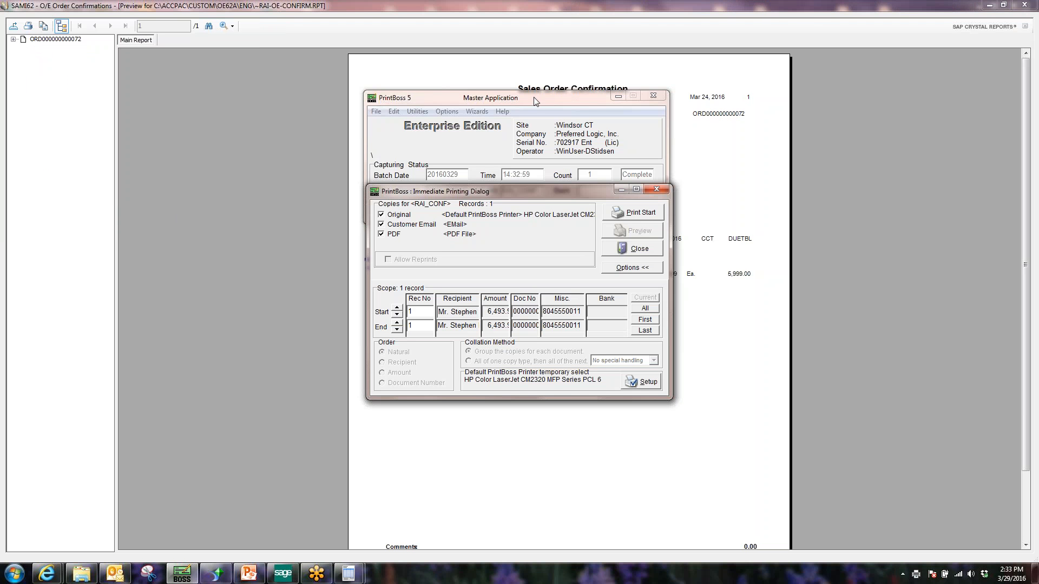
Output the original, customer e-mail and PDF copies of the order confirmation, and send the prepared e-mail with its PDF attachment.
drag(543, 194, 489, 86)
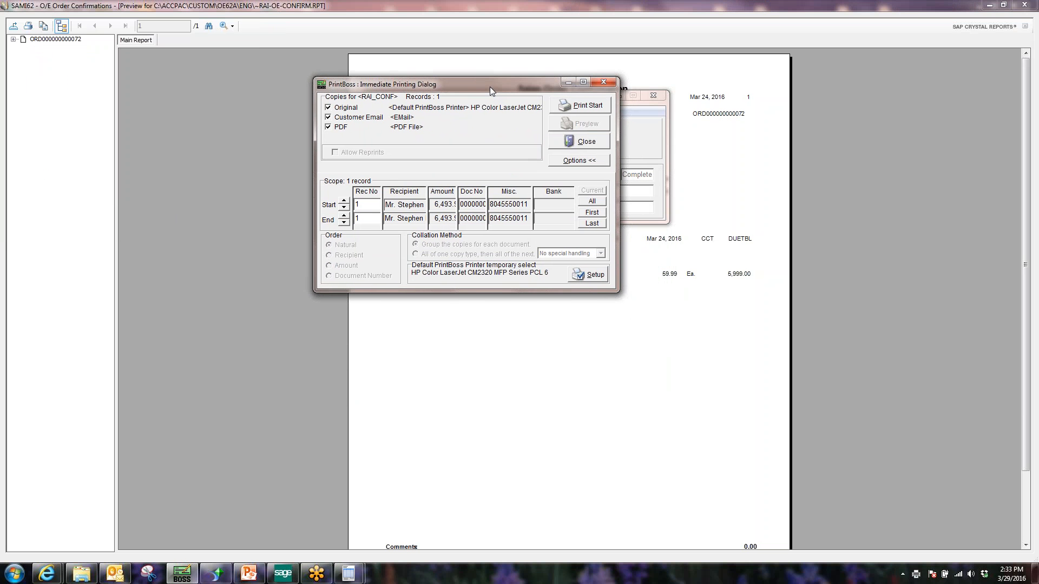
drag(489, 87, 473, 84)
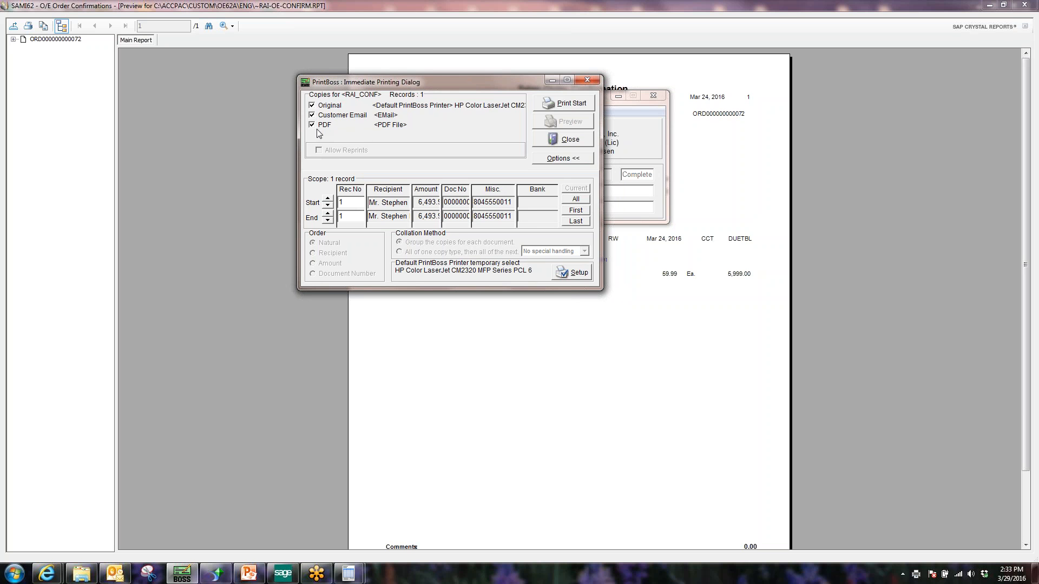
click(577, 104)
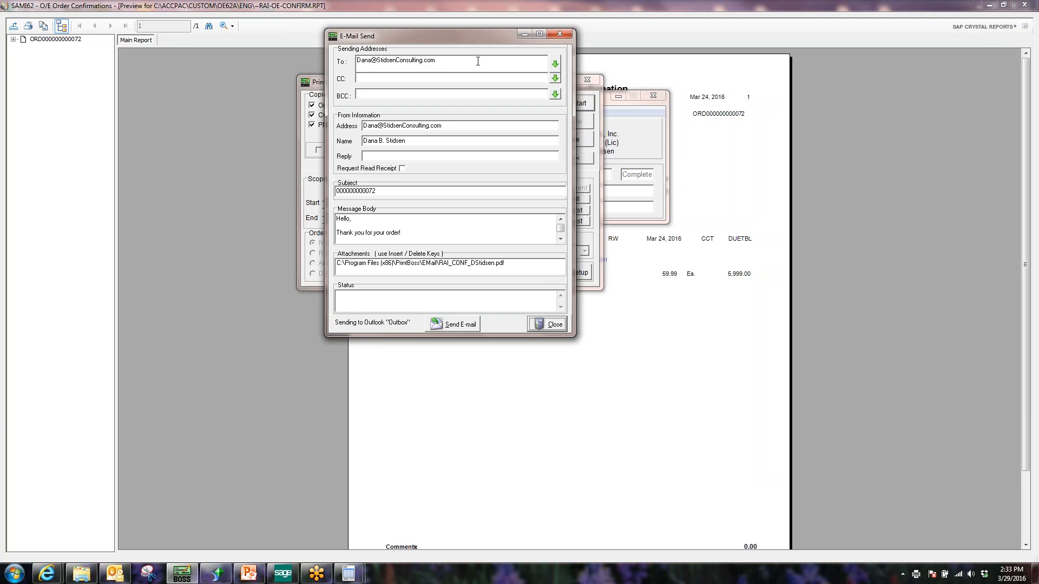
click(357, 299)
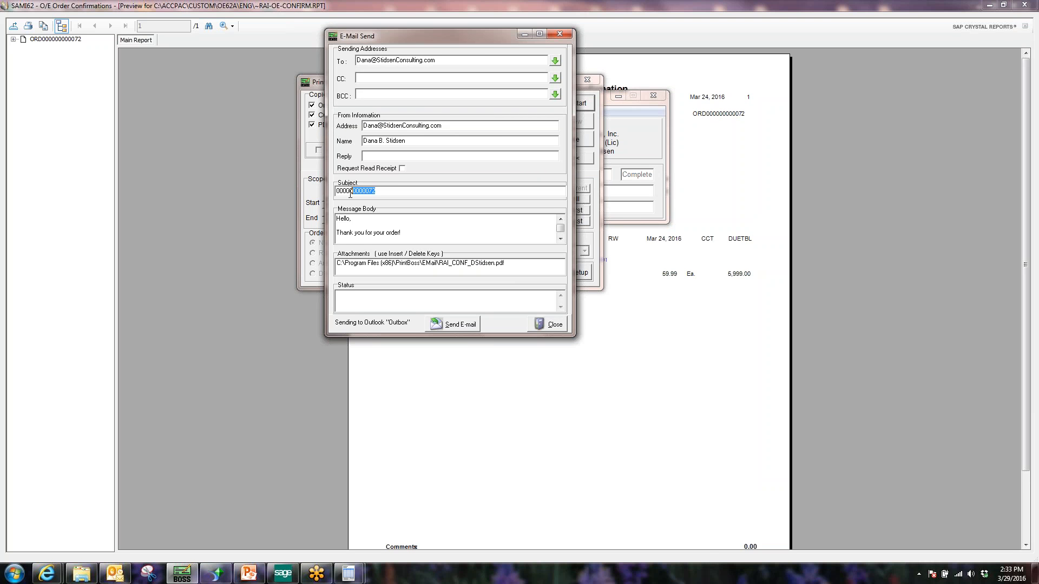
click(462, 327)
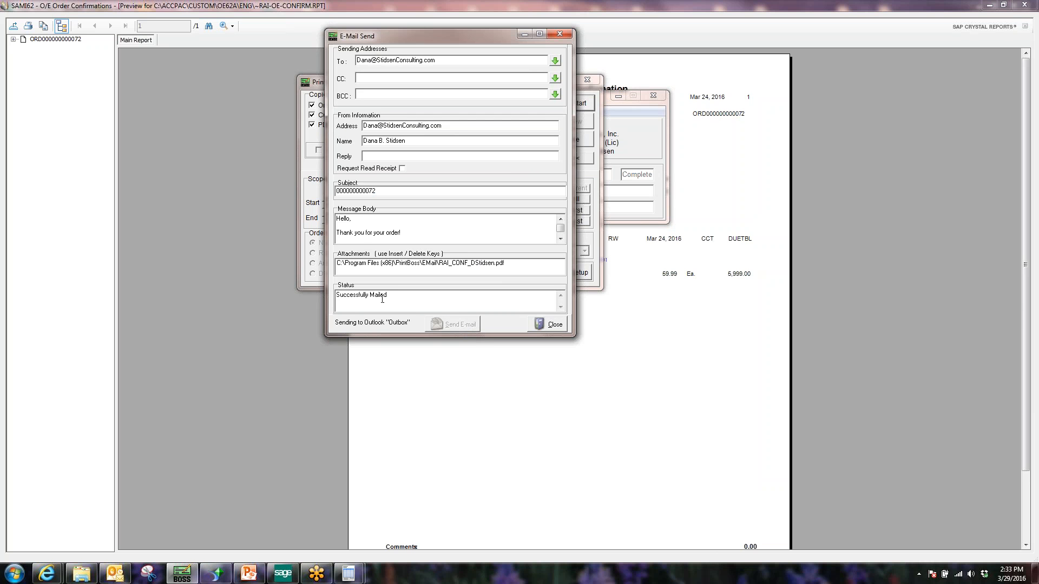
click(555, 324)
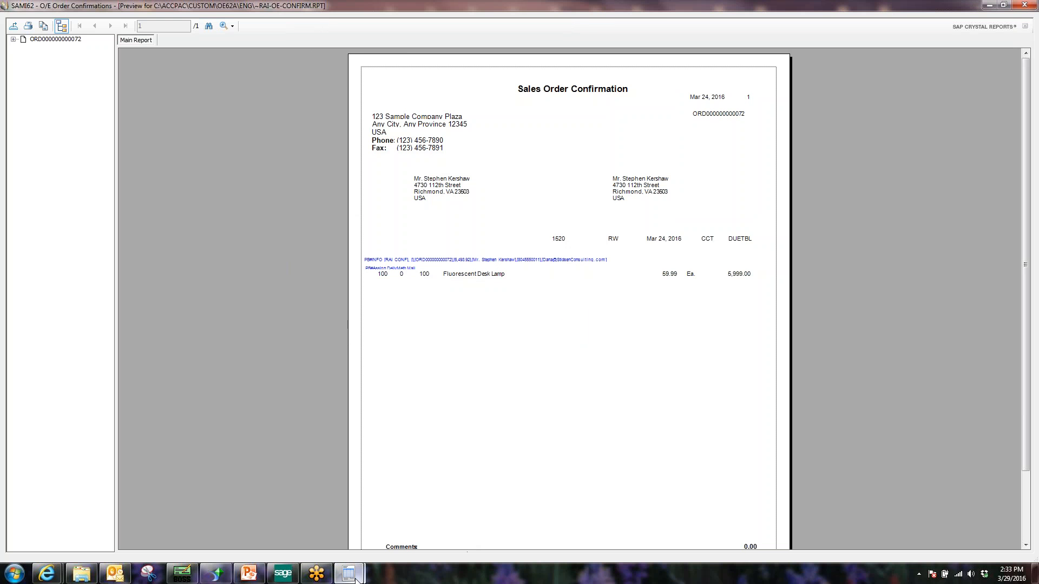
Close the order confirmation report preview to return to the order entry screen.
mouse_move(357, 579)
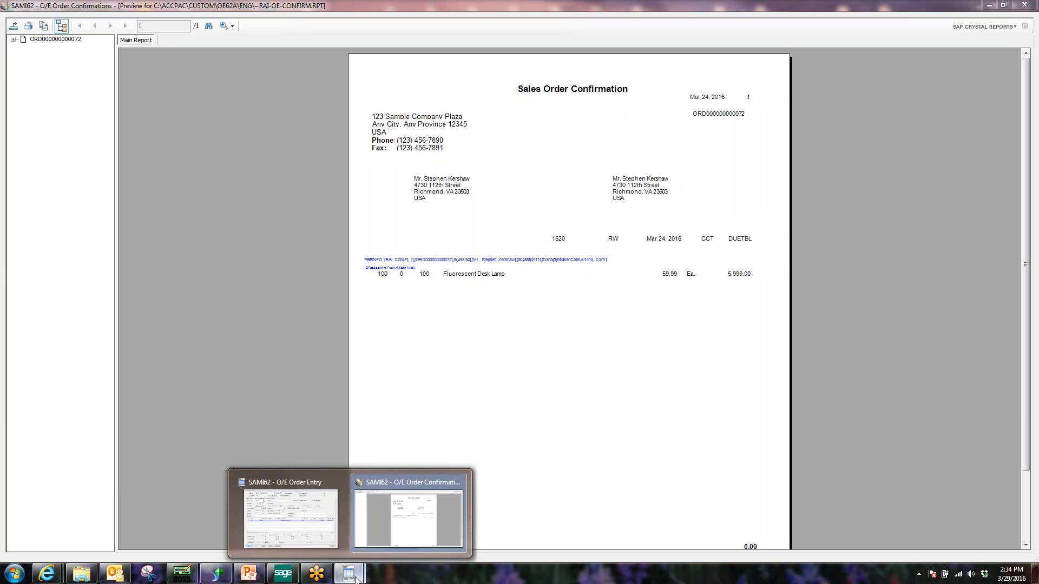
click(408, 516)
click(1024, 5)
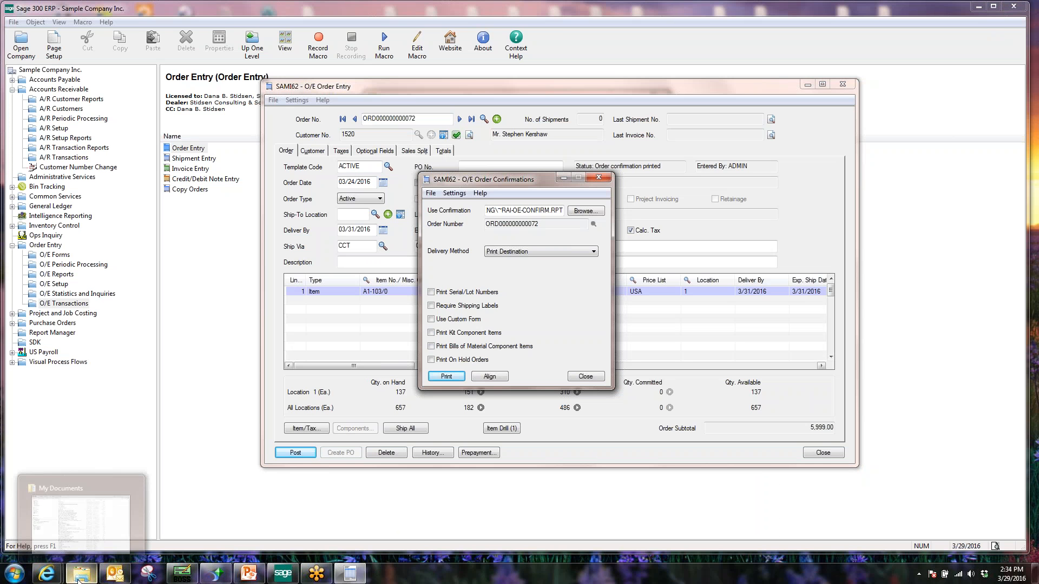
Open the saved order confirmation PDF from the C:\PDF folder in File Explorer, examine its layout, and close it and the folder.
click(79, 580)
click(64, 245)
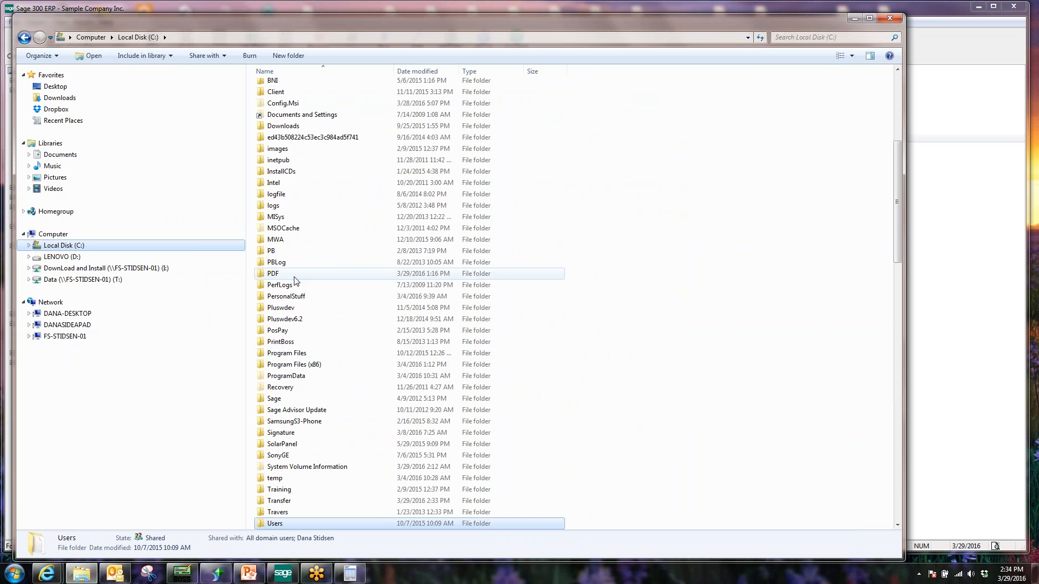
click(295, 278)
double_click(295, 279)
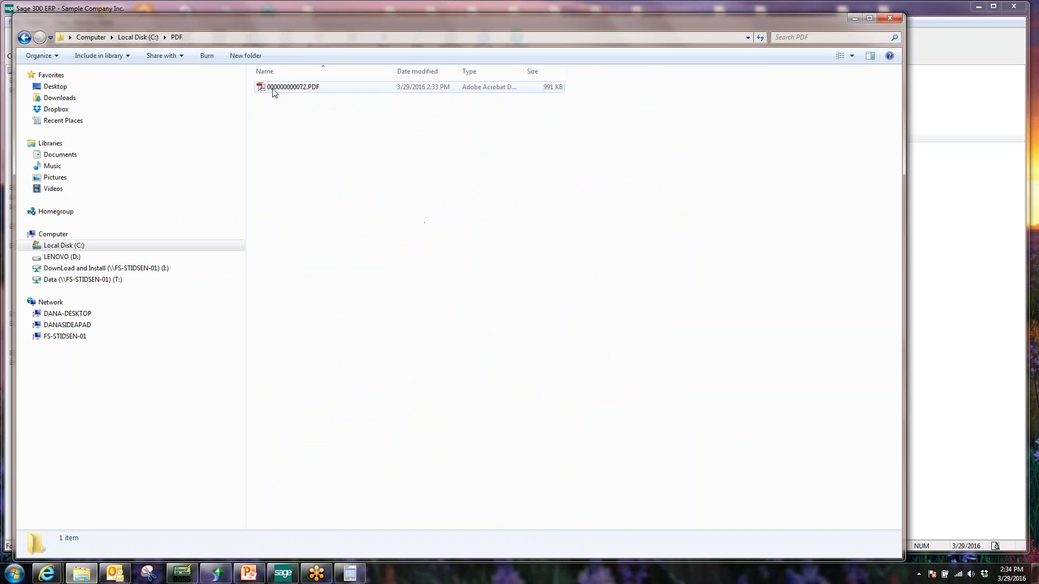
click(289, 90)
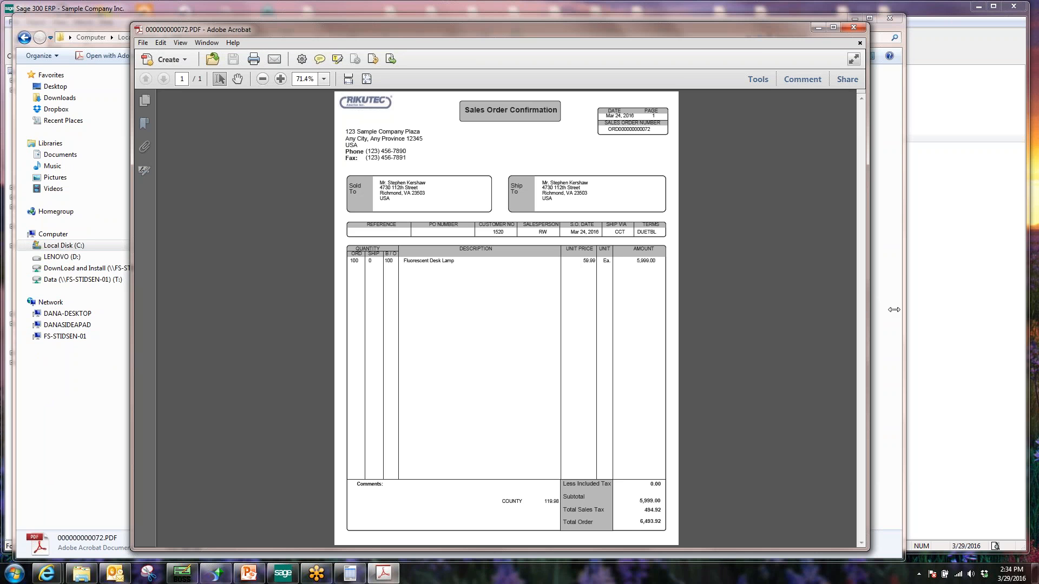
drag(135, 241, 103, 242)
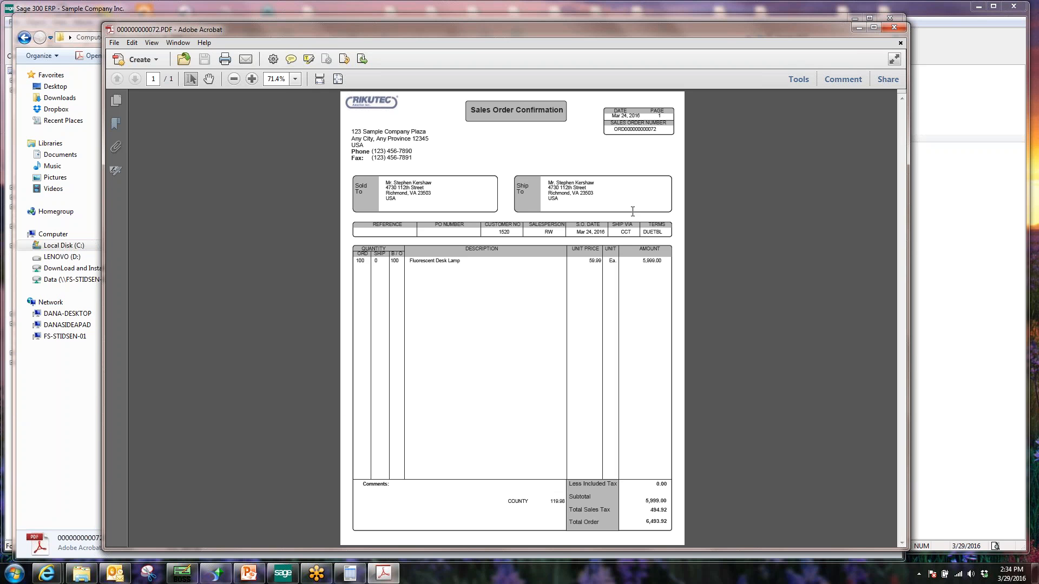
click(893, 27)
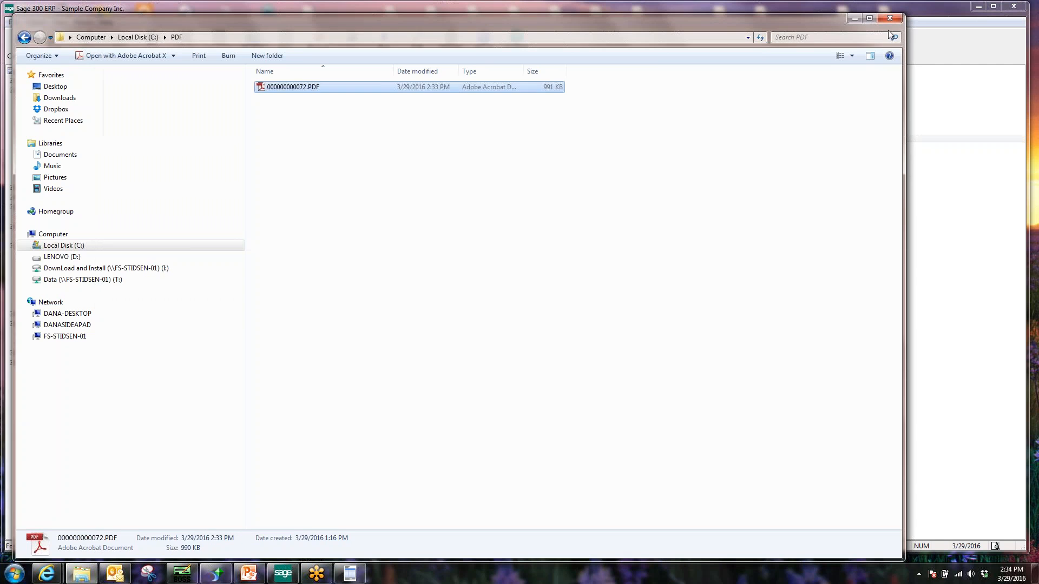
click(888, 20)
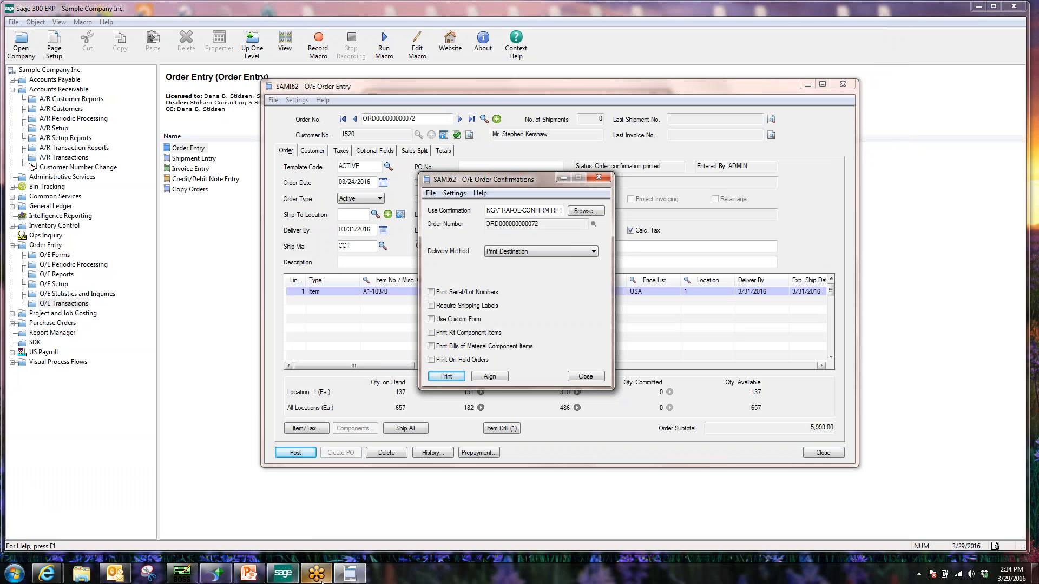
In PrintBoss, set the e-mail settings' Automatic E-mail Pause to Never, save the settings and minimize the application.
click(190, 577)
click(445, 111)
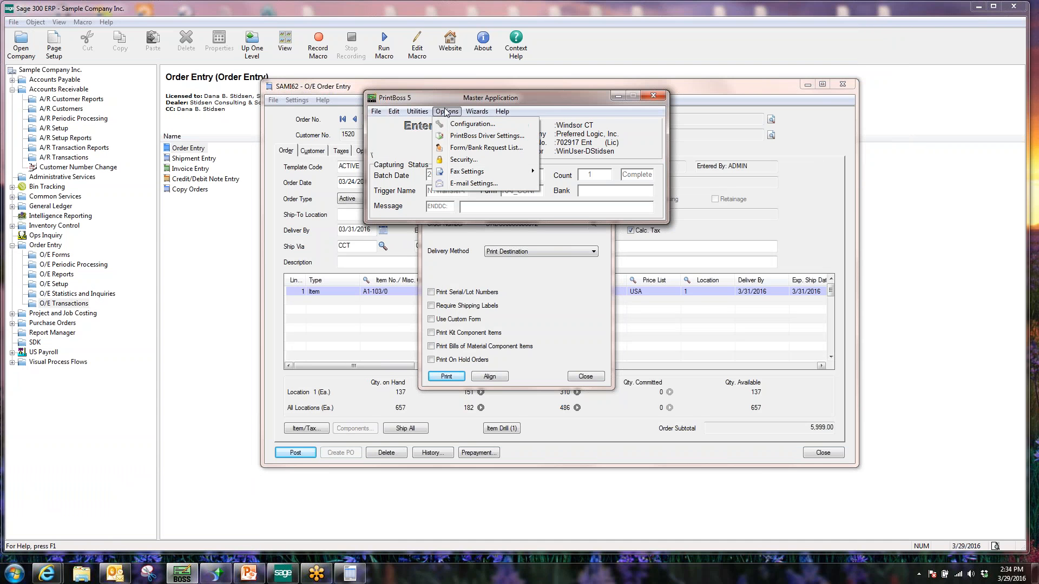
click(463, 184)
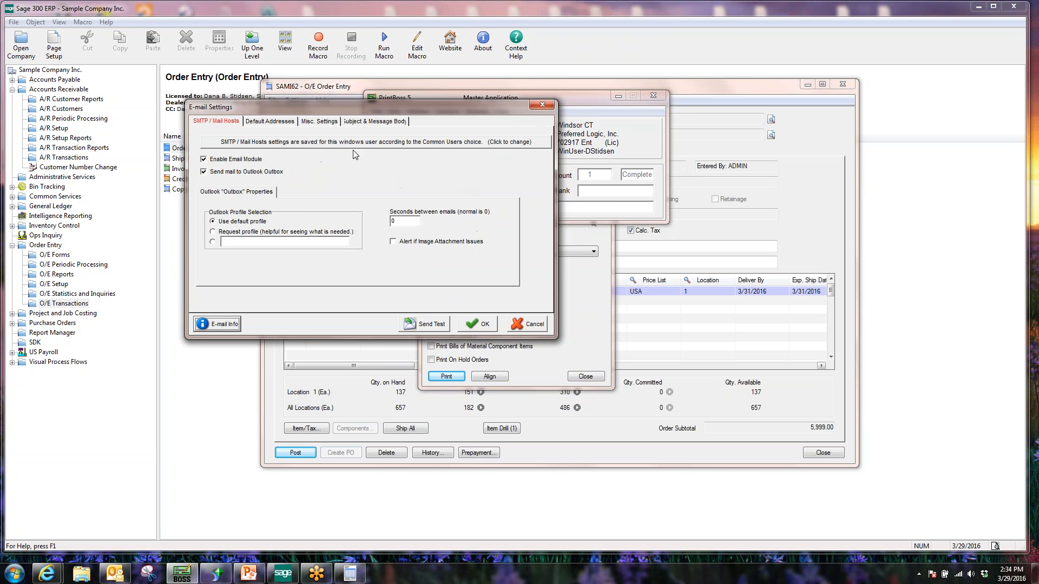
click(324, 122)
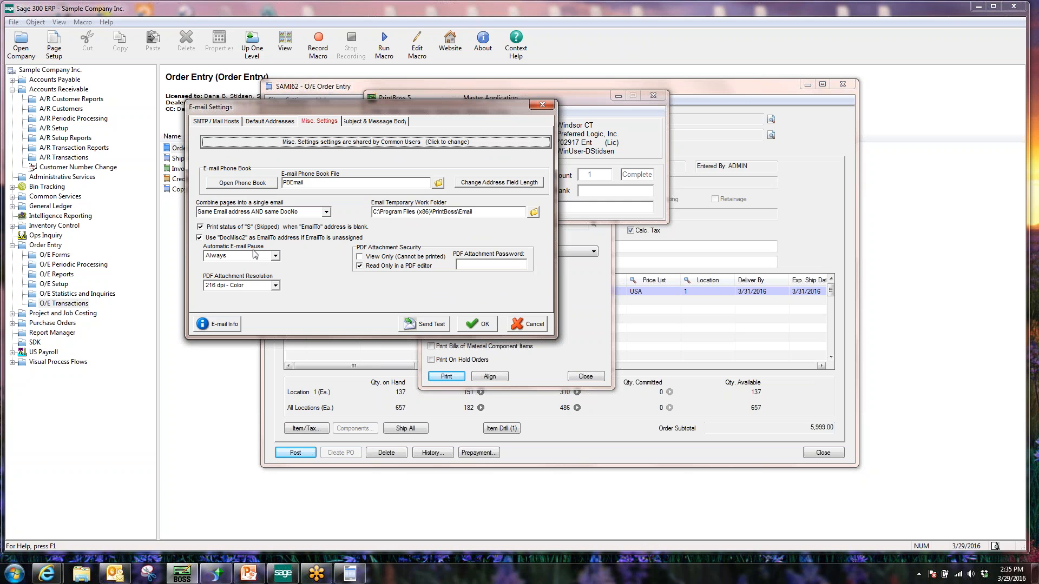
click(274, 256)
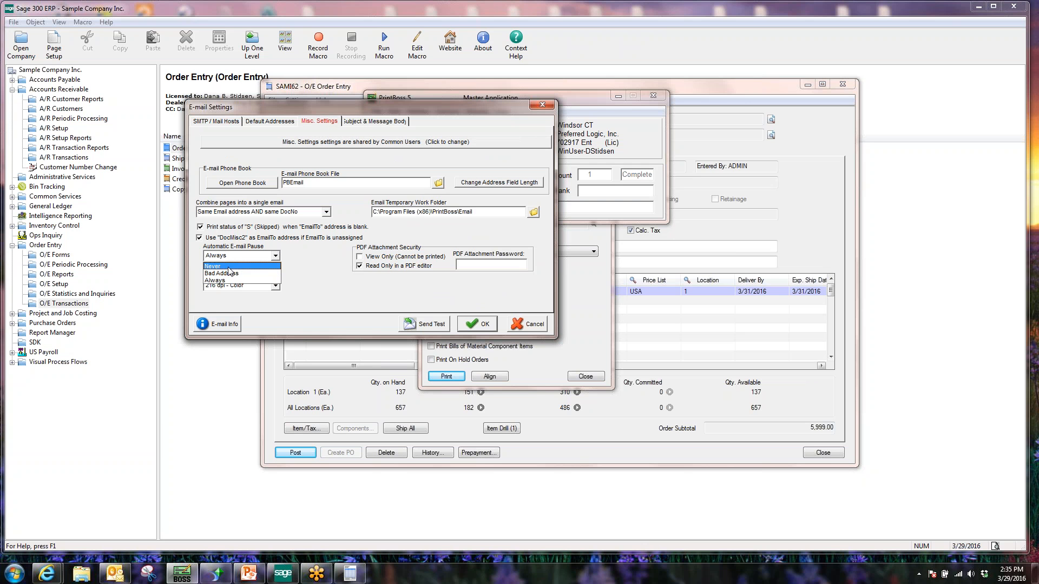
click(229, 270)
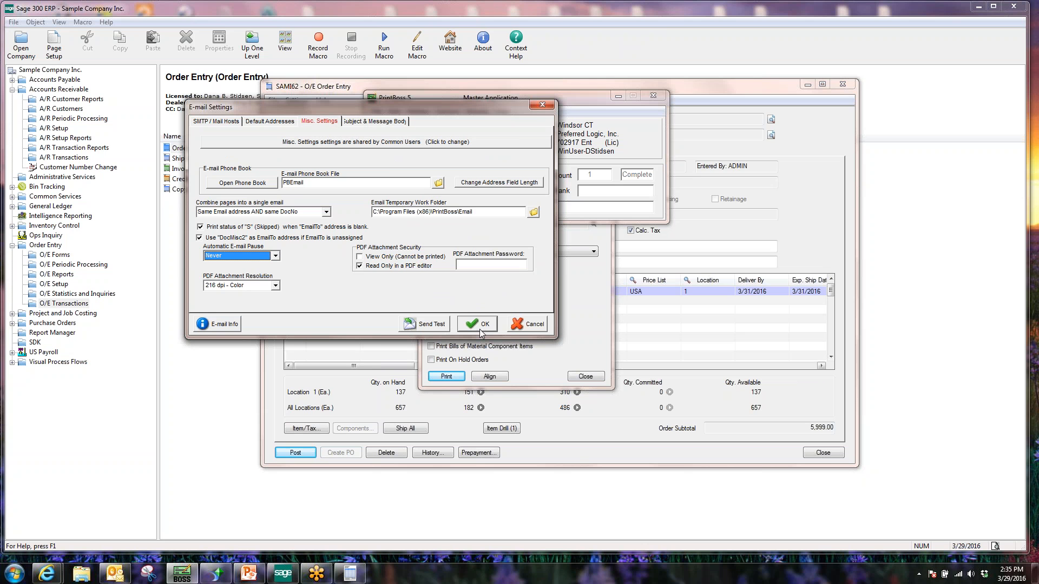
click(275, 255)
click(236, 276)
click(484, 324)
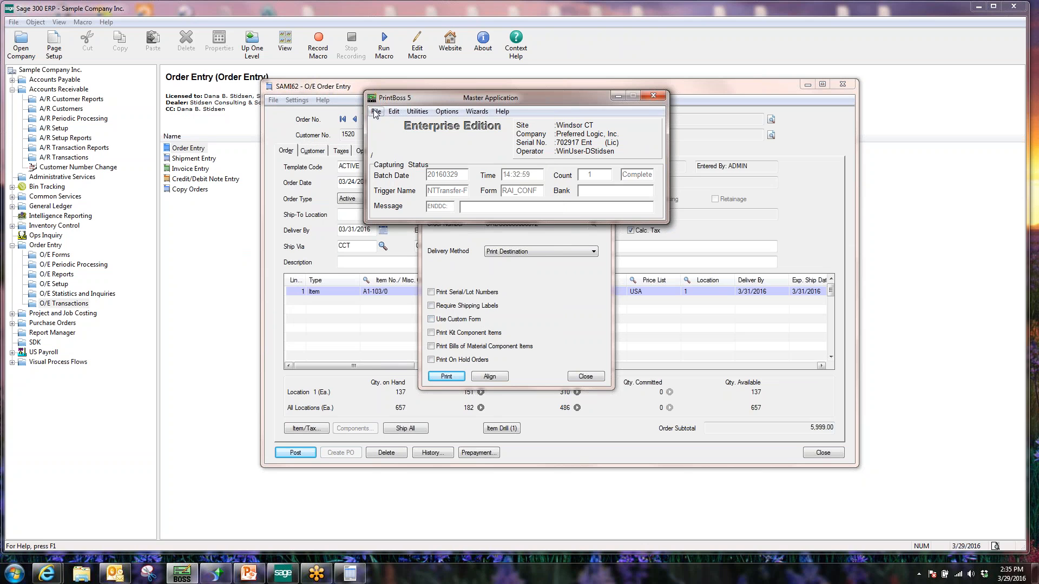
click(619, 98)
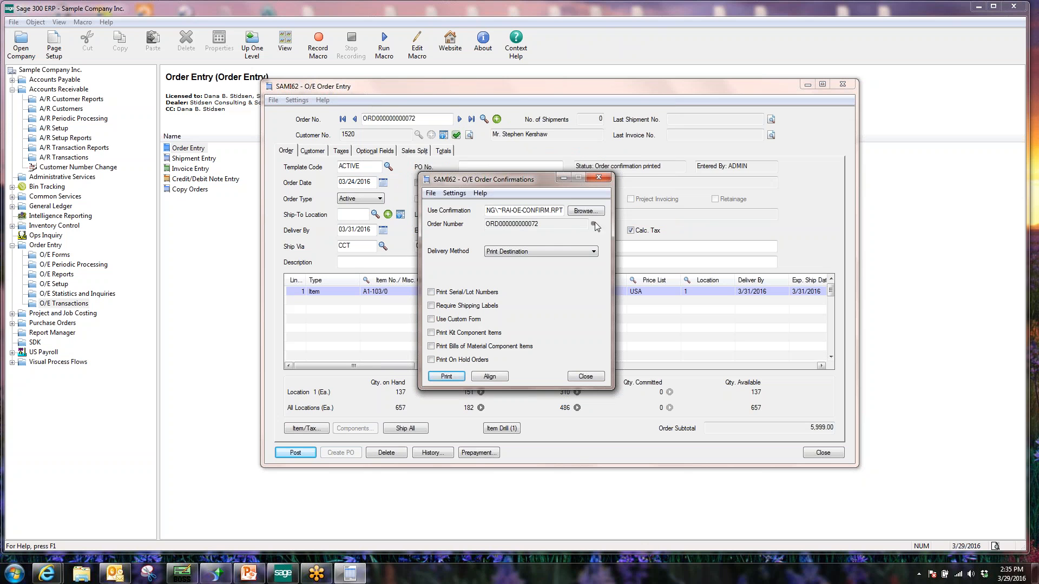
Send the order confirmation to the PrintBoss 50 printer again, and close the immediate printing dialog without printing, along with the report preview.
click(448, 377)
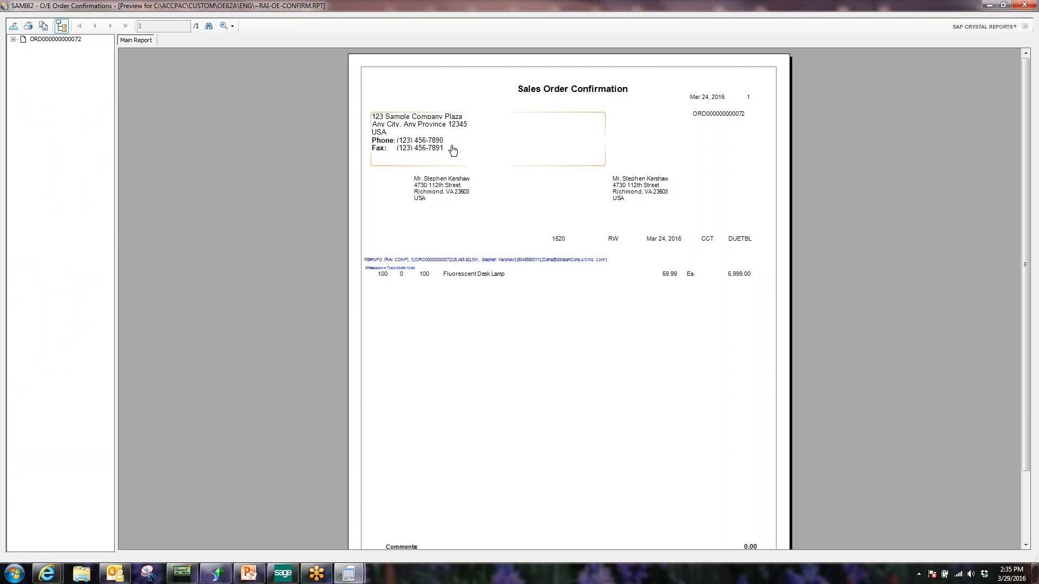
click(28, 25)
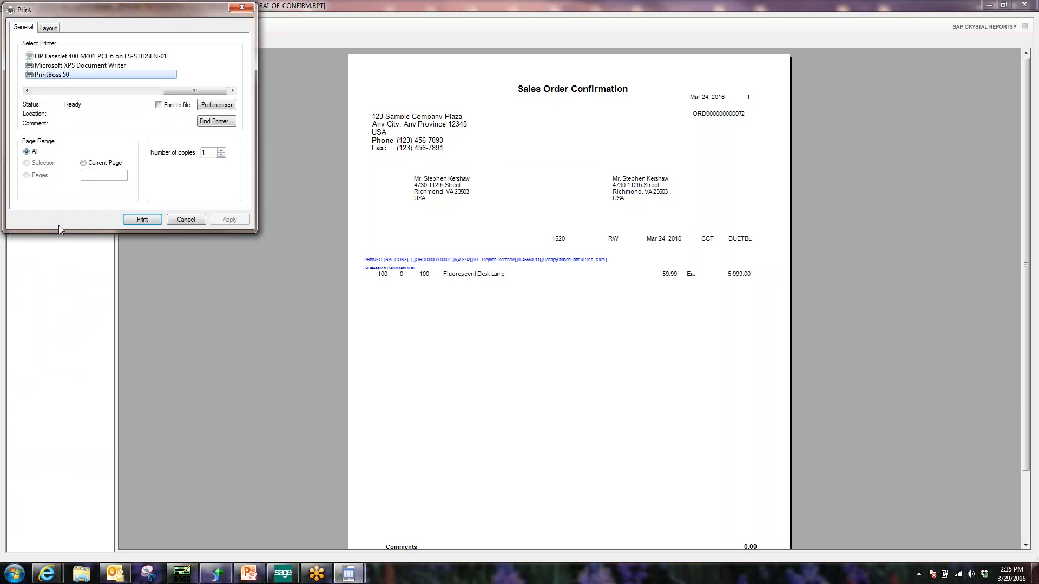
click(142, 219)
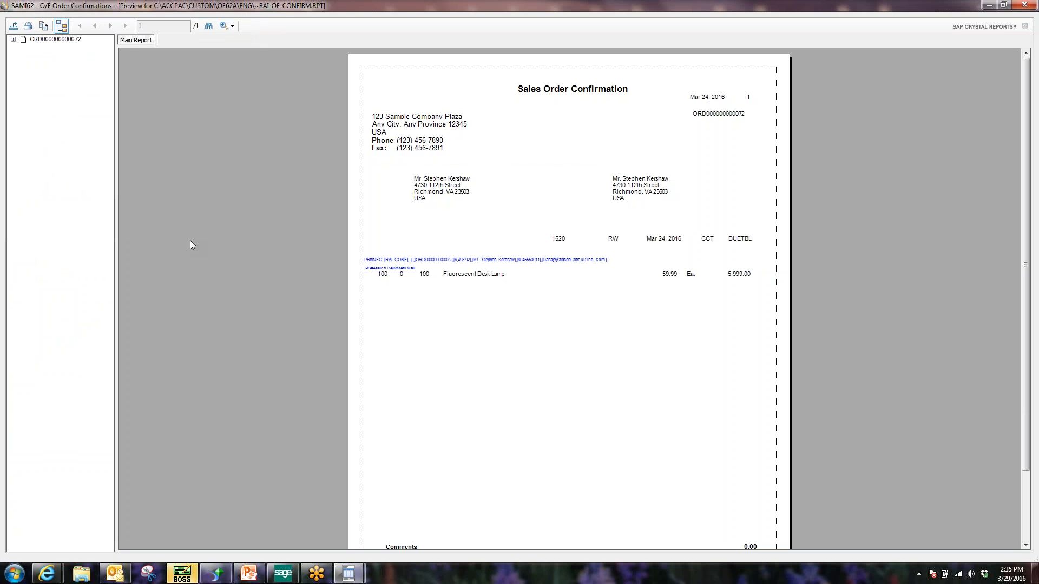
click(183, 572)
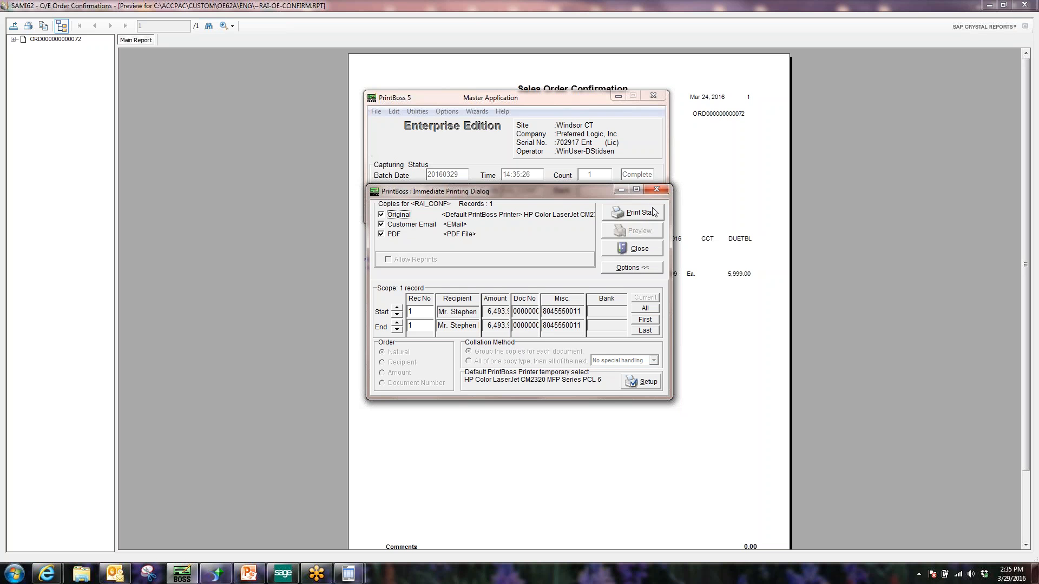
click(641, 252)
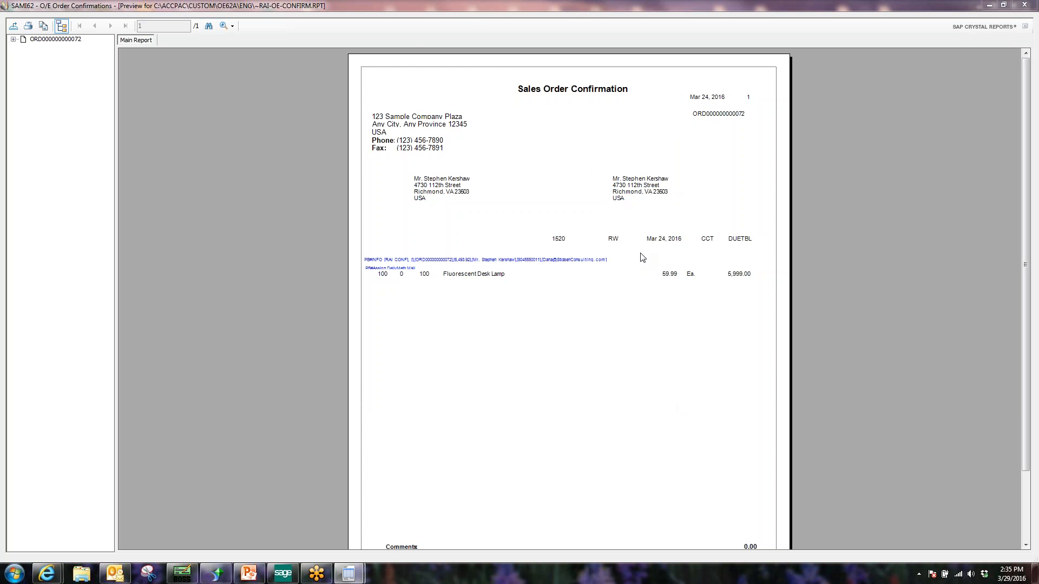
click(1024, 4)
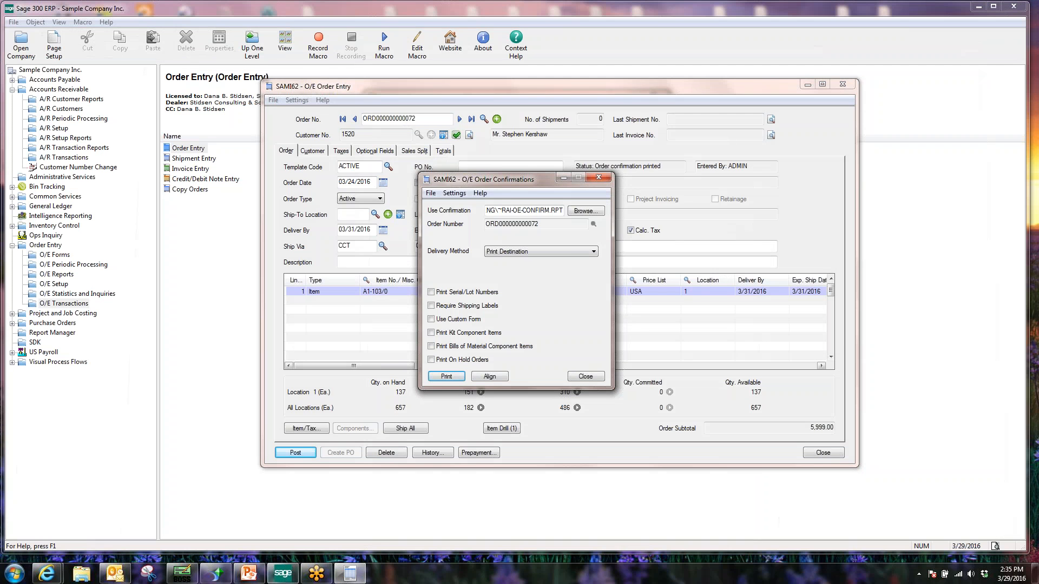
Look through the PrintBoss configuration, including its internal settings, and leave it without saving.
click(197, 578)
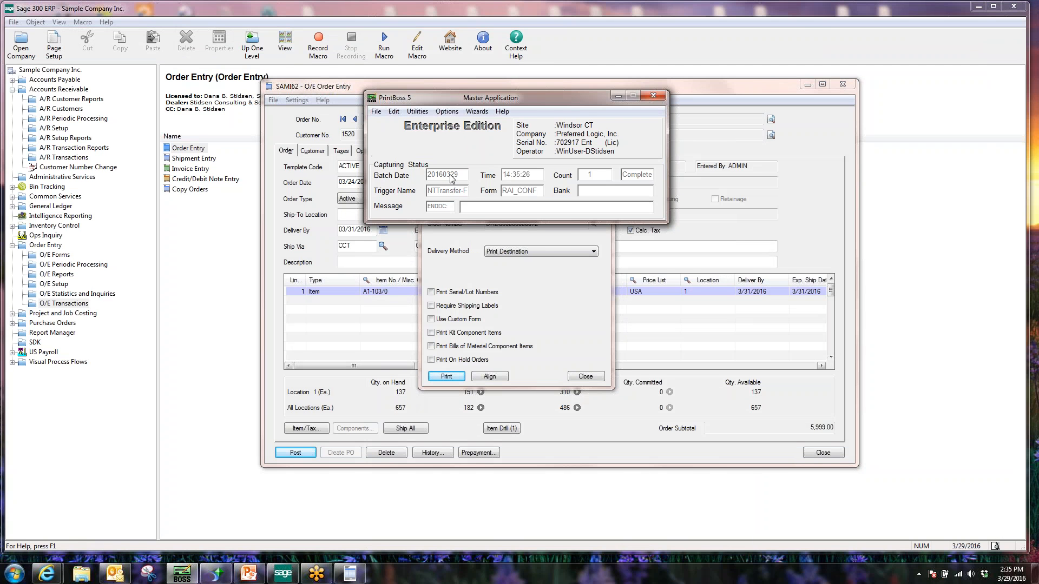
click(447, 111)
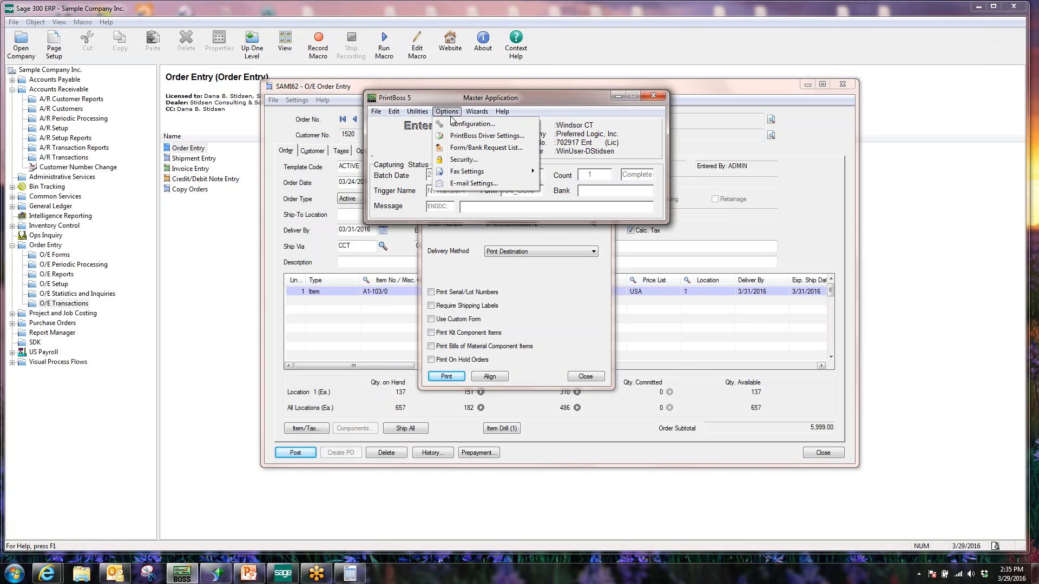
click(460, 124)
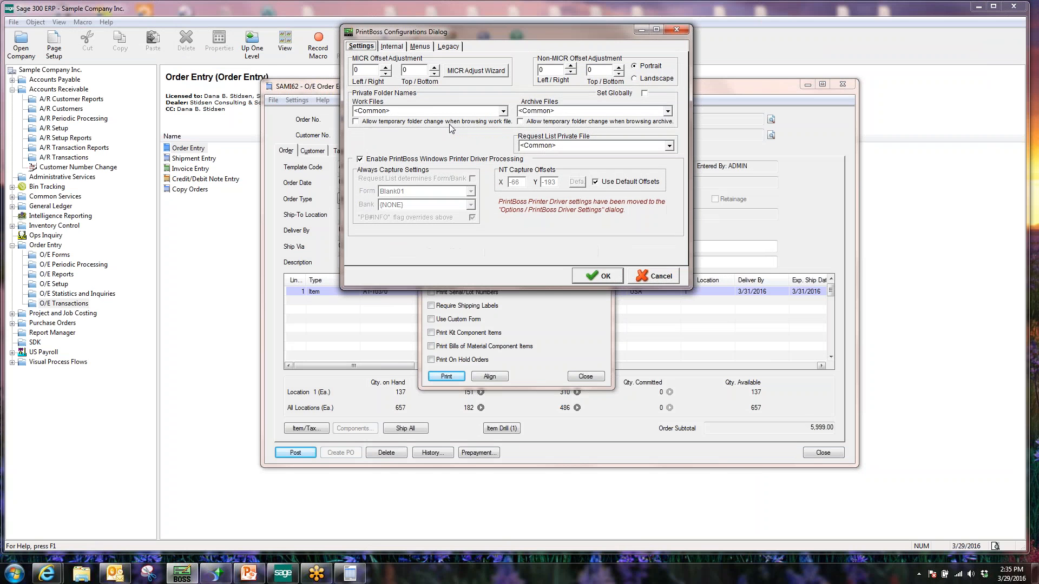
click(394, 47)
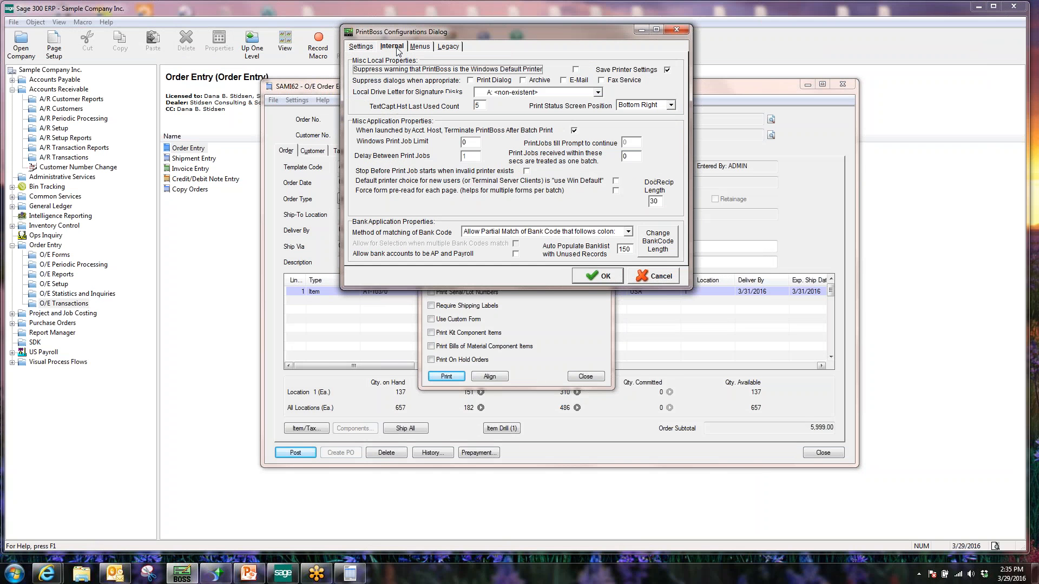
click(439, 47)
click(652, 276)
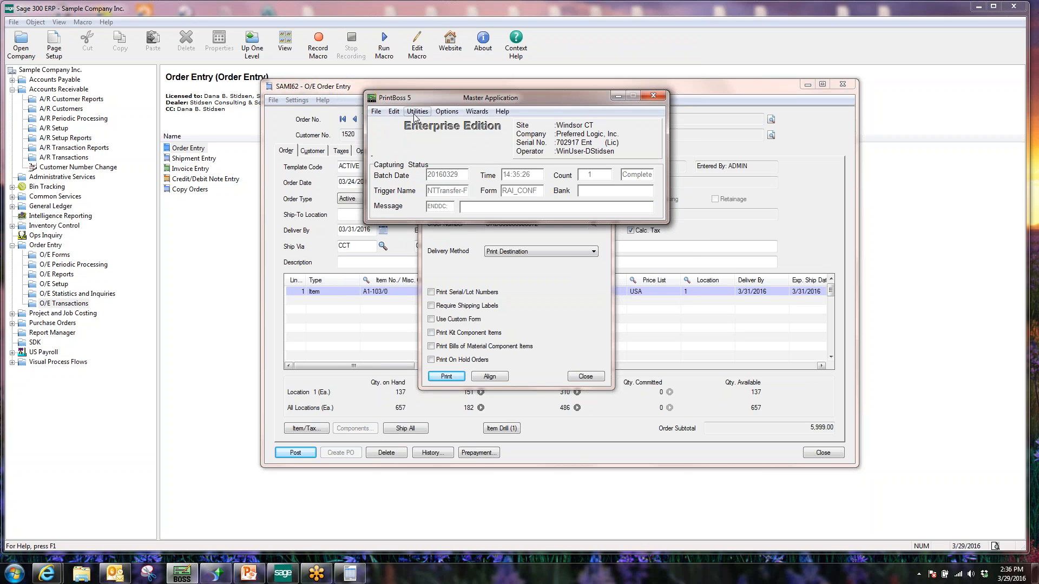
Set the RAI_CONF form's Immediate Print Dialog Method to Start printing w/out prompt, save the form and close PrintBoss.
click(396, 113)
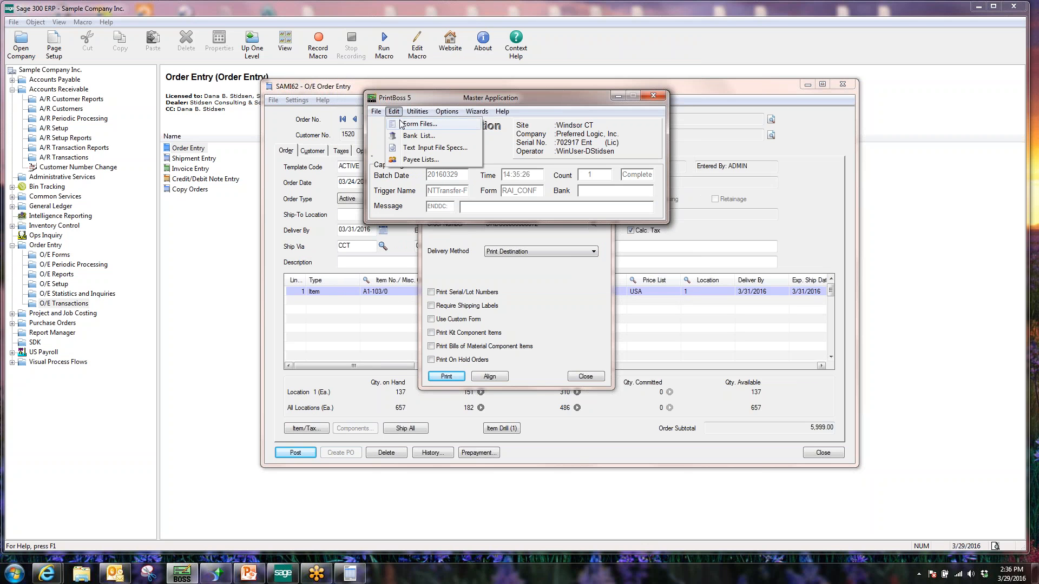
click(401, 125)
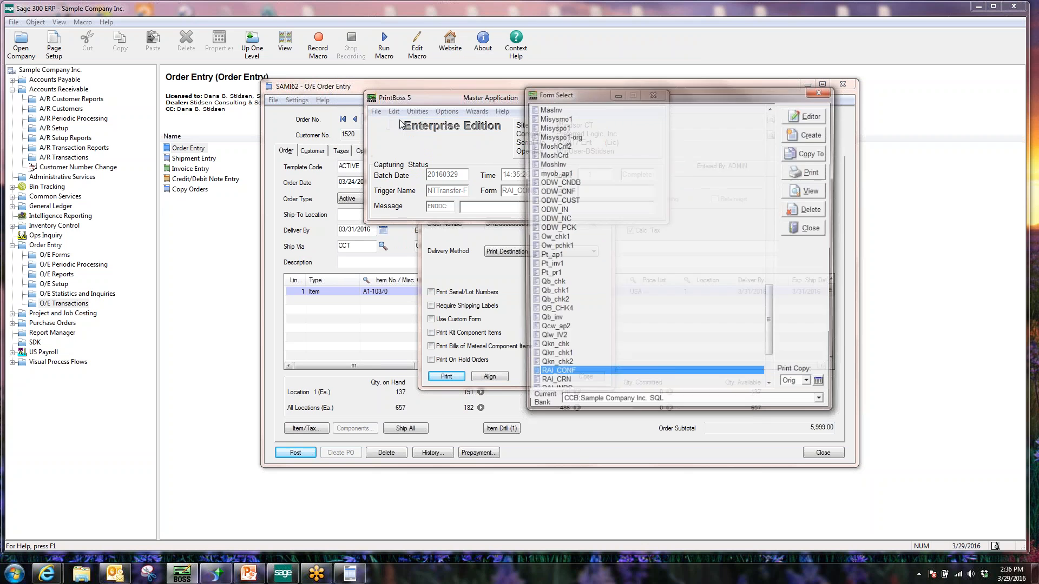
click(816, 112)
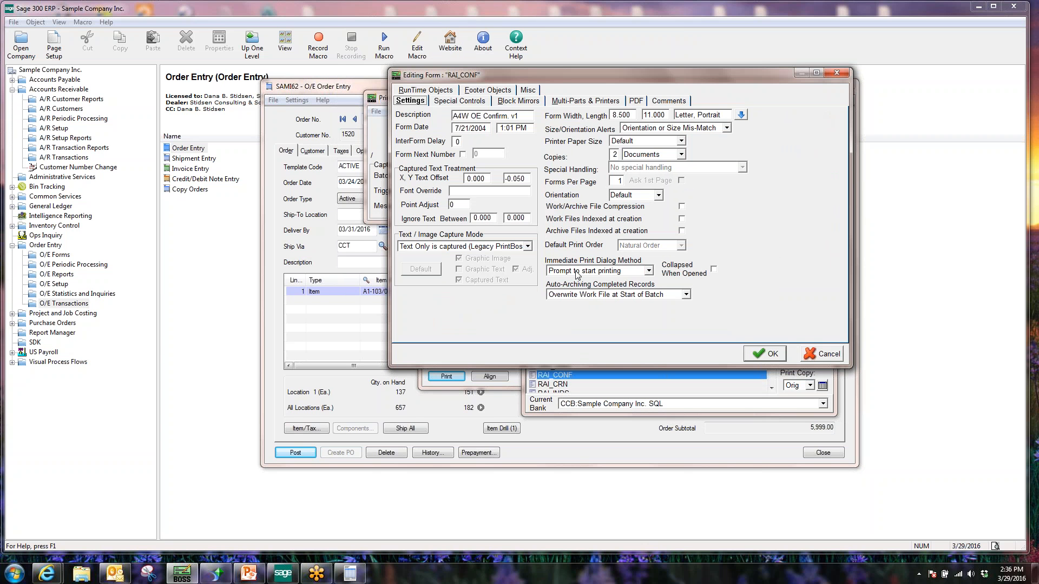
click(648, 270)
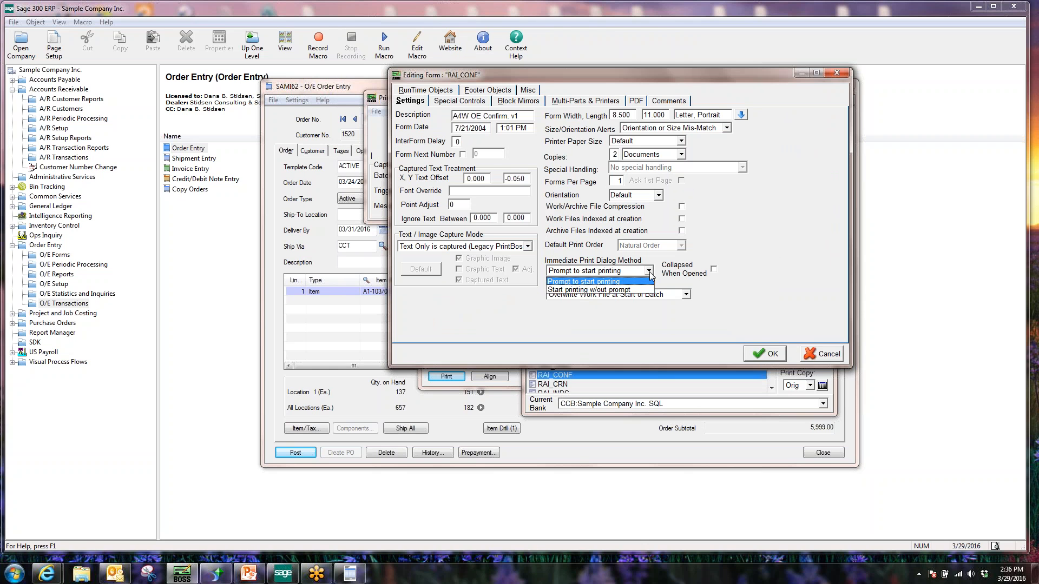
click(593, 291)
click(767, 354)
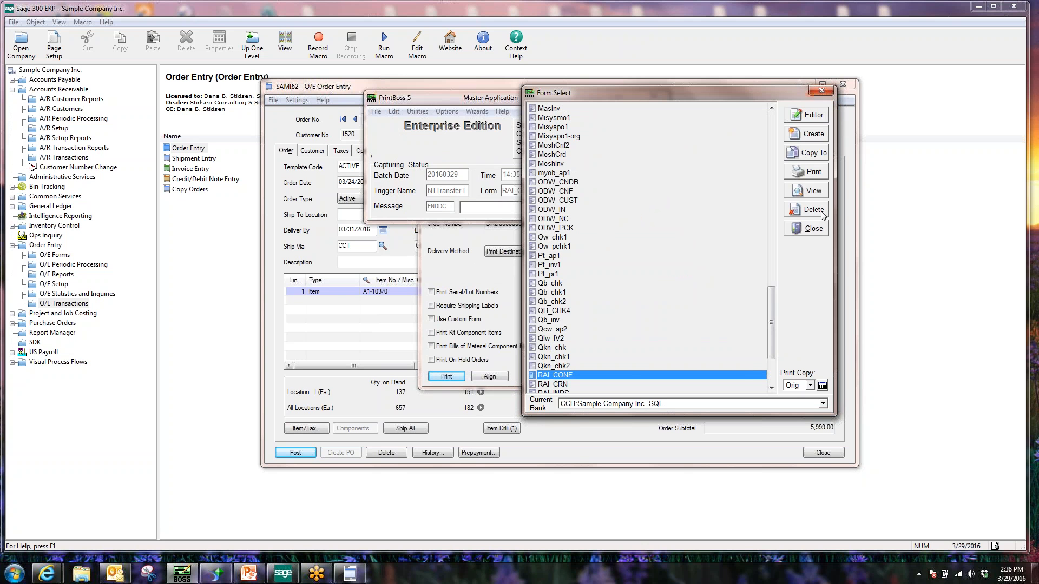
click(809, 231)
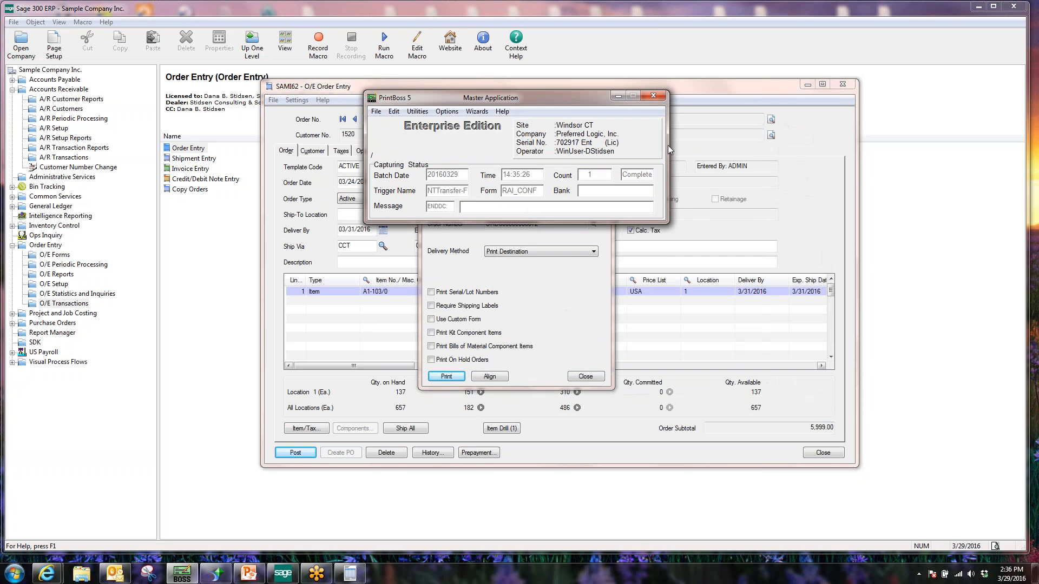
click(653, 96)
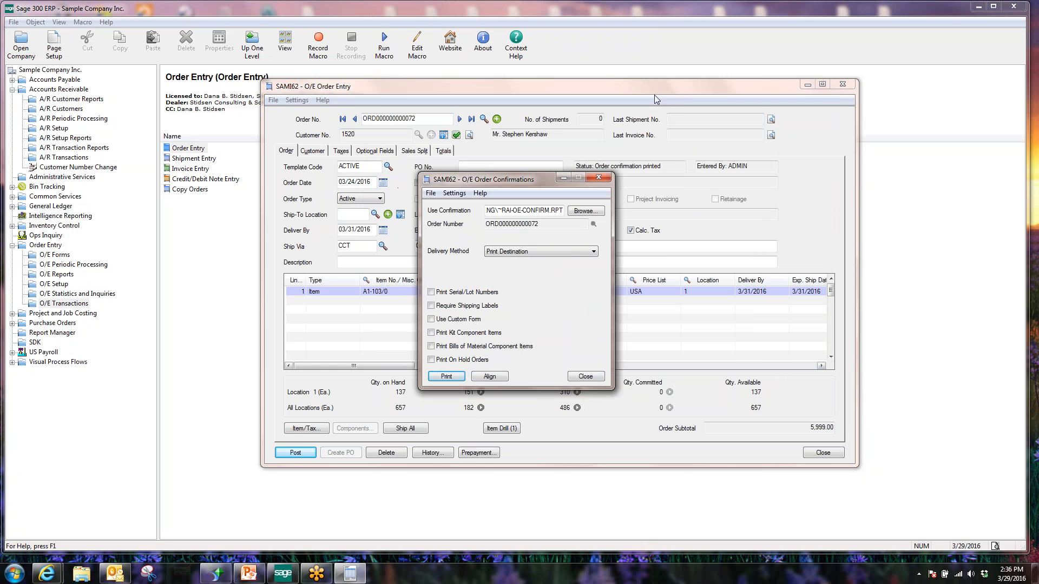
Change the Sage 300 print destination to Printer and print one copy of the order confirmation to PrintBoss 50.
click(995, 547)
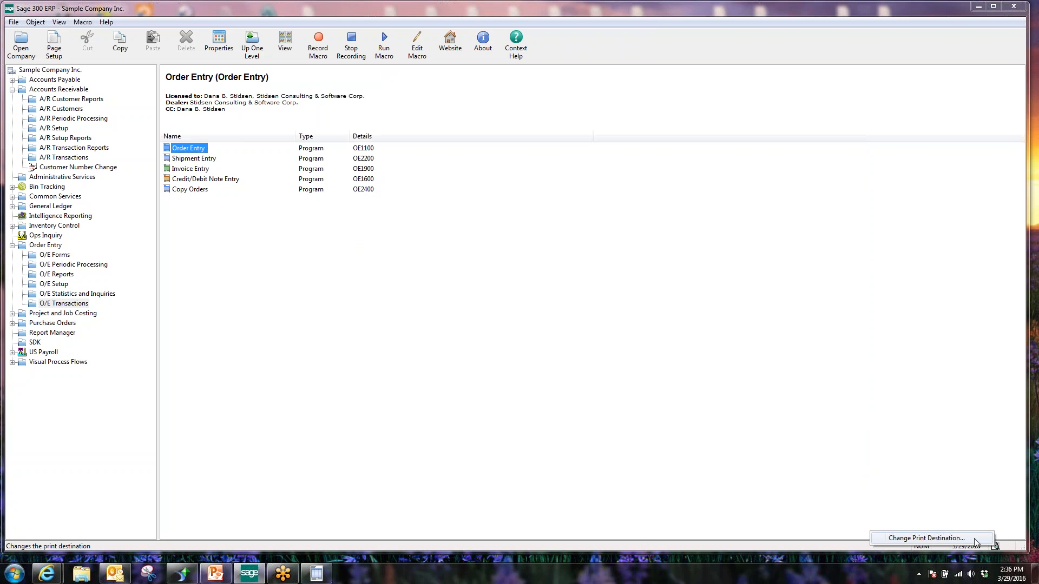
click(995, 547)
click(426, 214)
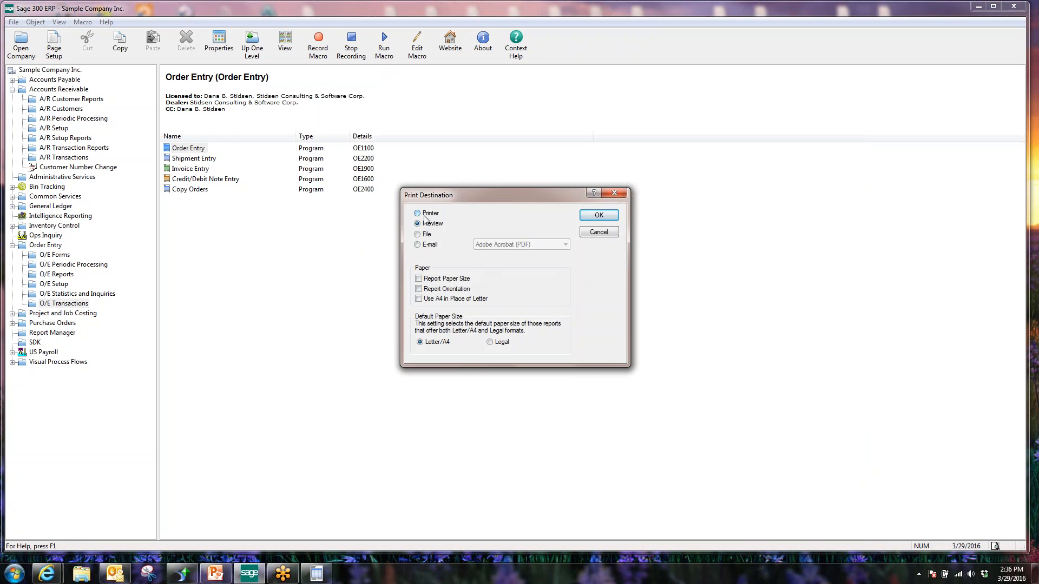
click(598, 216)
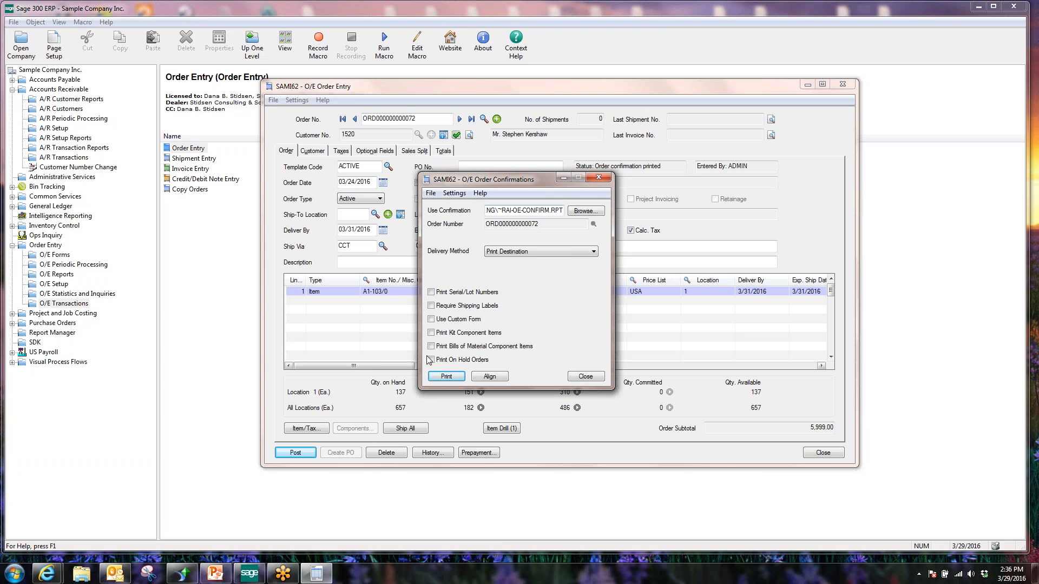
click(447, 378)
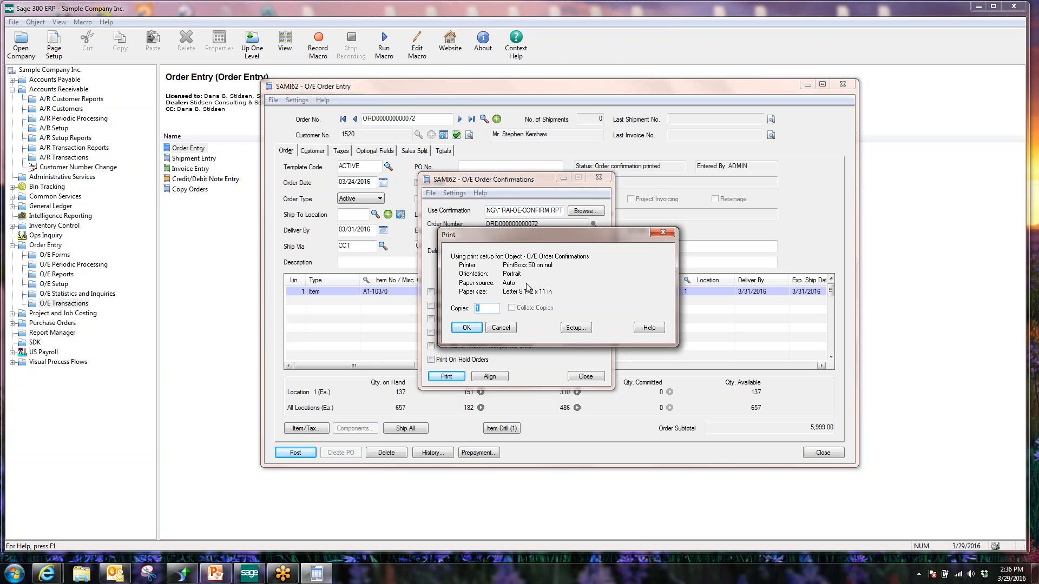
click(466, 328)
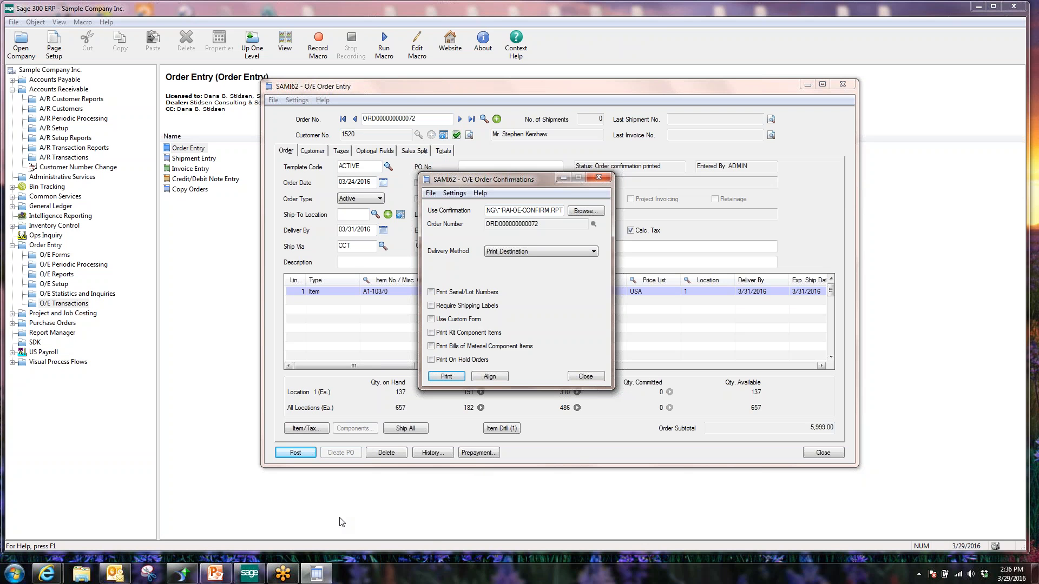
Open the order confirmation PDF from the C:\PDF folder in File Explorer, check it, and close it and the folder.
click(82, 577)
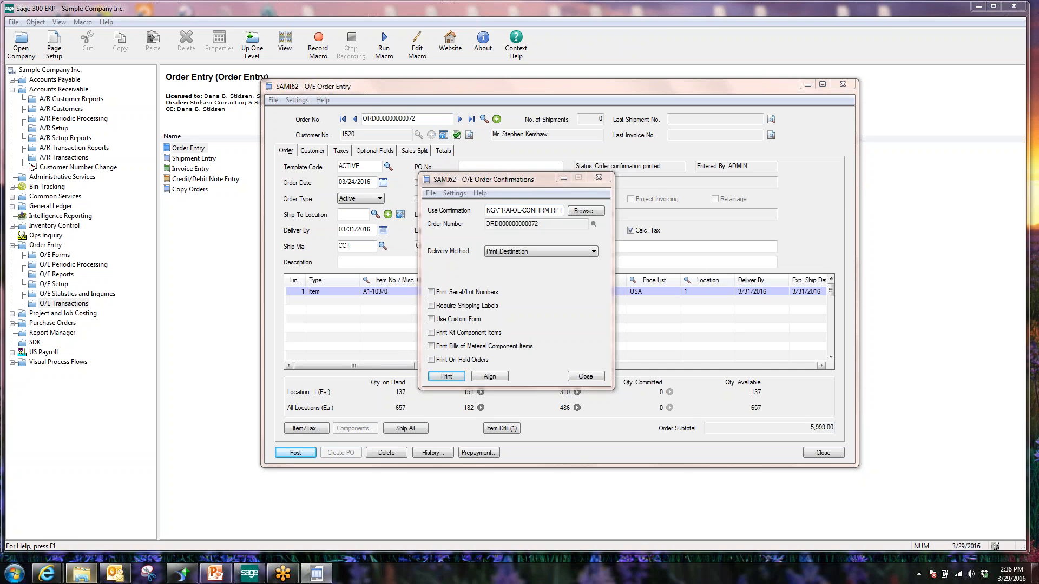
click(106, 249)
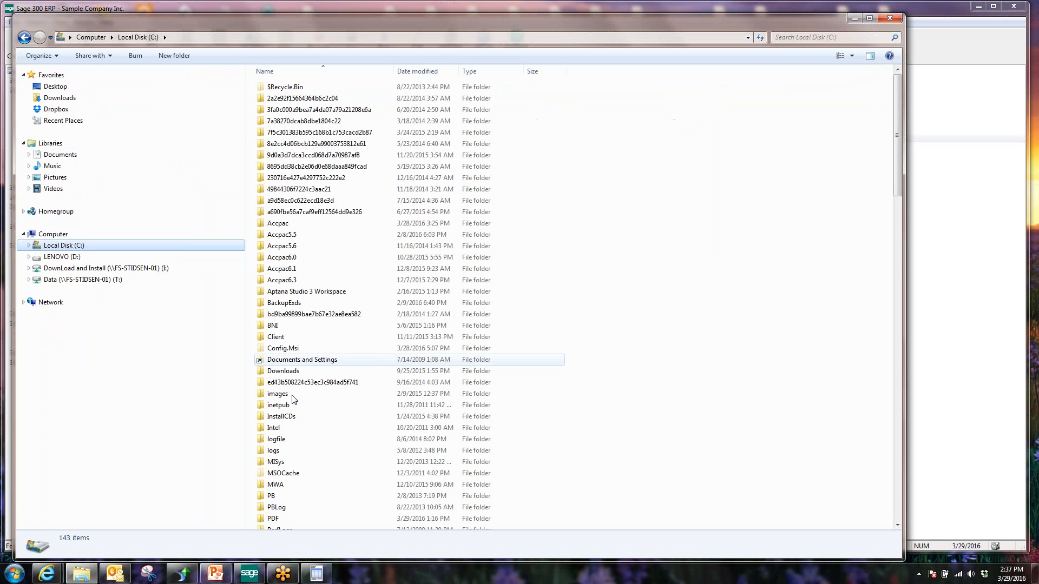
double_click(273, 519)
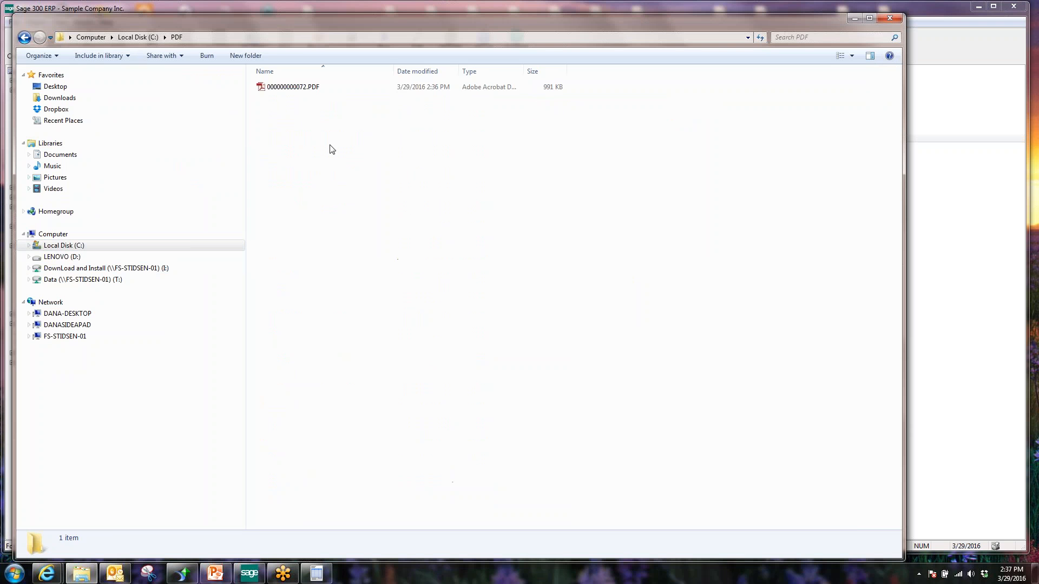
click(438, 91)
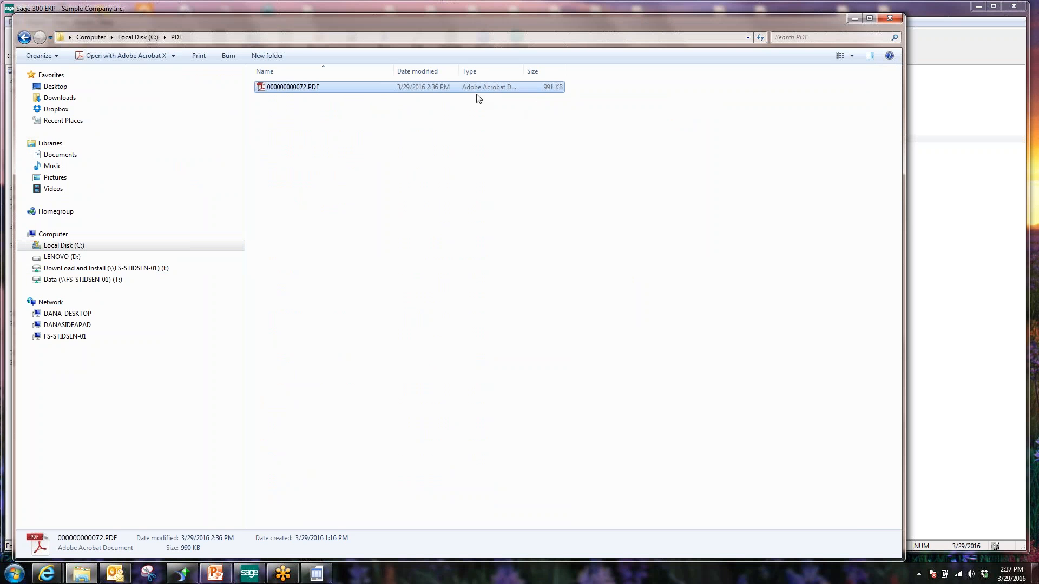
double_click(287, 88)
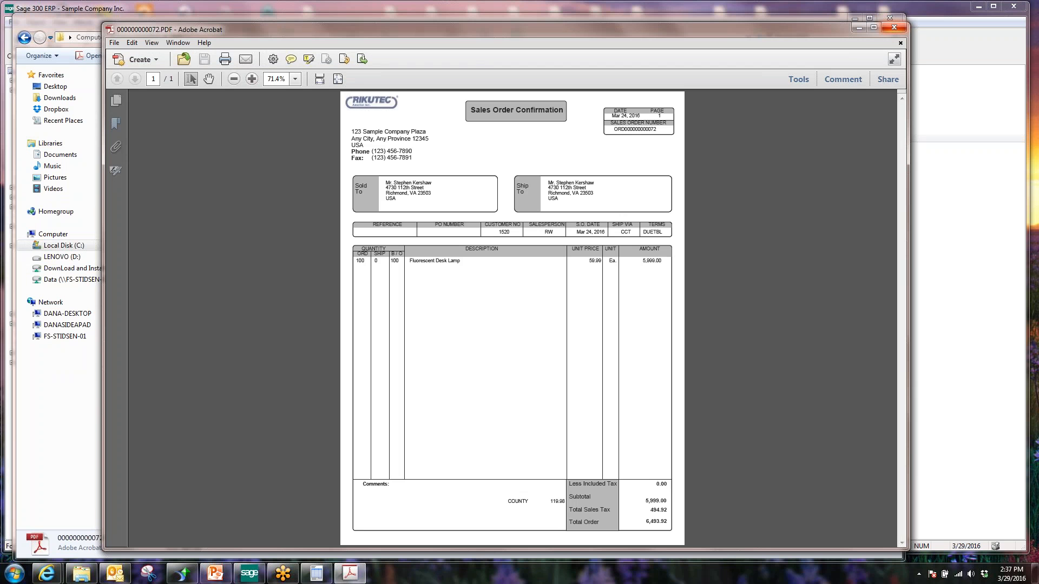
click(893, 25)
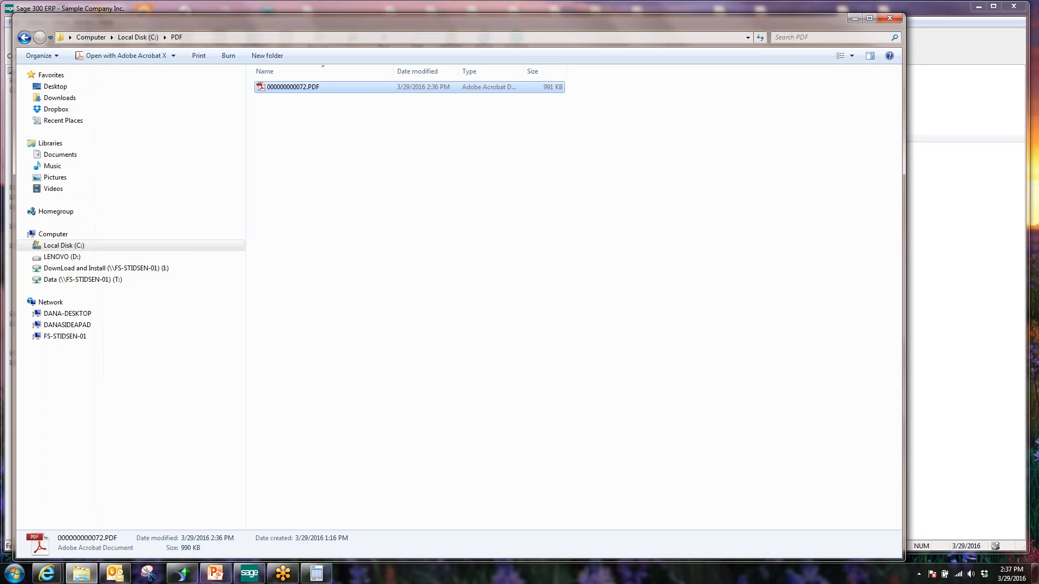
click(892, 20)
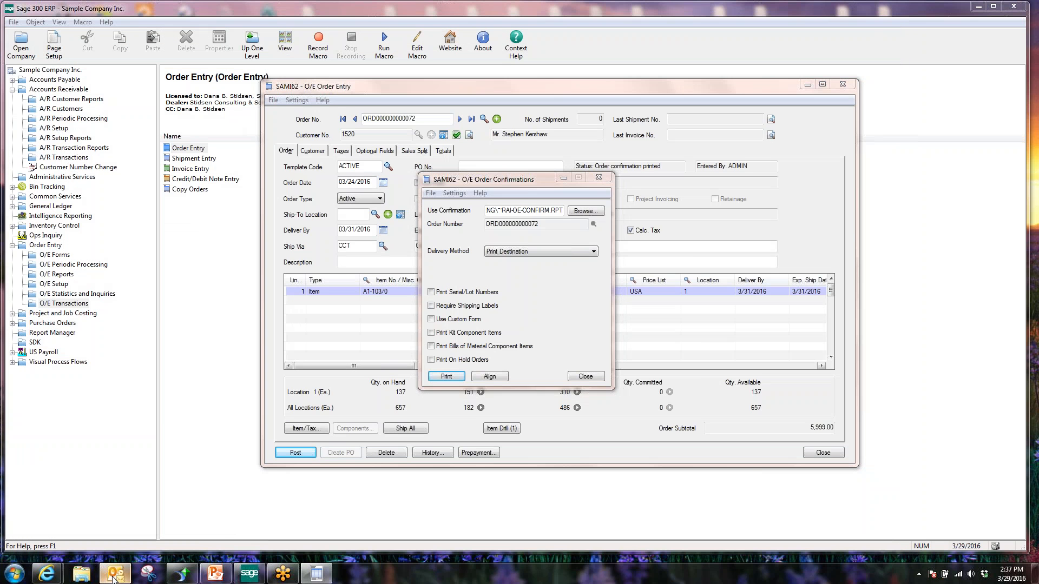
Switch to Outlook, open the CustomerTransactions.pdf attachment of the message received today, and close it.
click(114, 574)
click(218, 532)
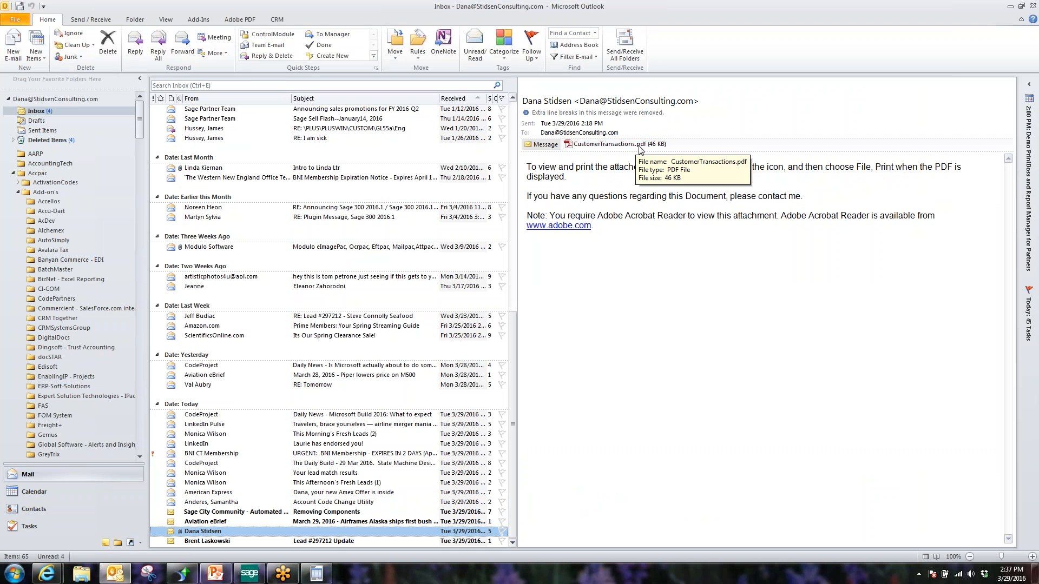
double_click(640, 146)
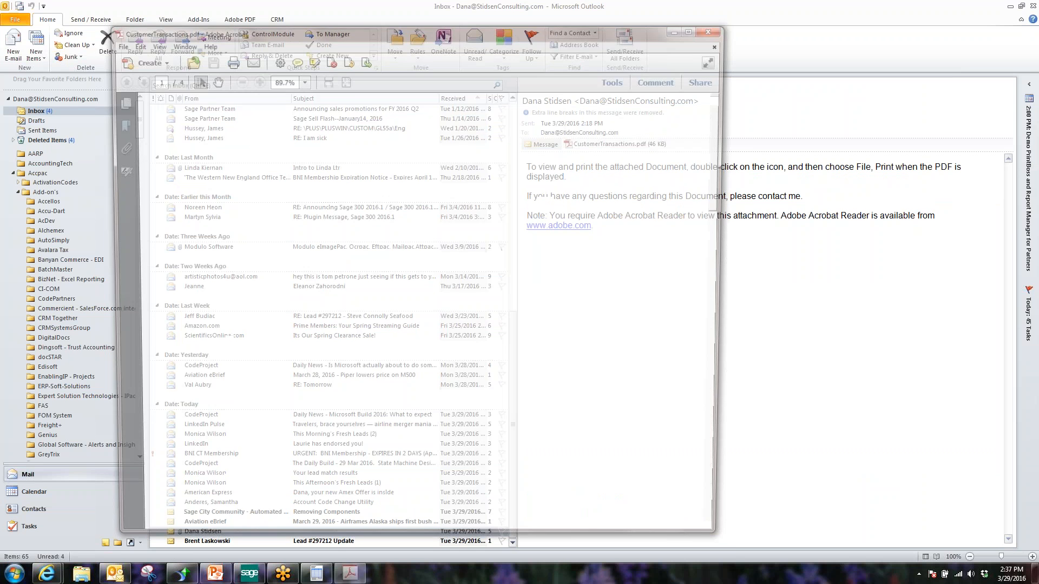
click(717, 27)
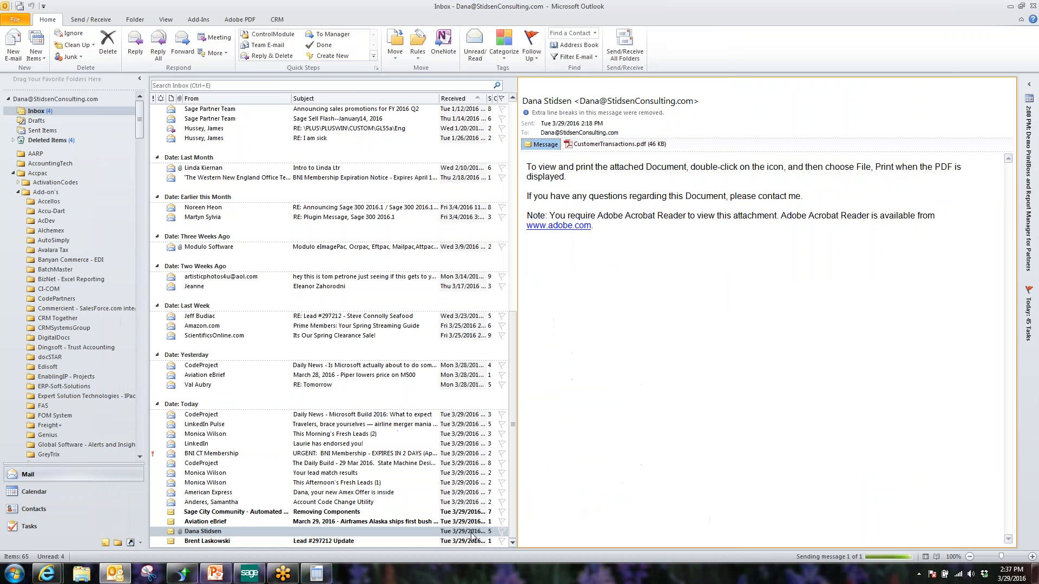
Send and receive all mail, open the newest order confirmation message's PDF attachment to check it, and close the PDF.
click(625, 46)
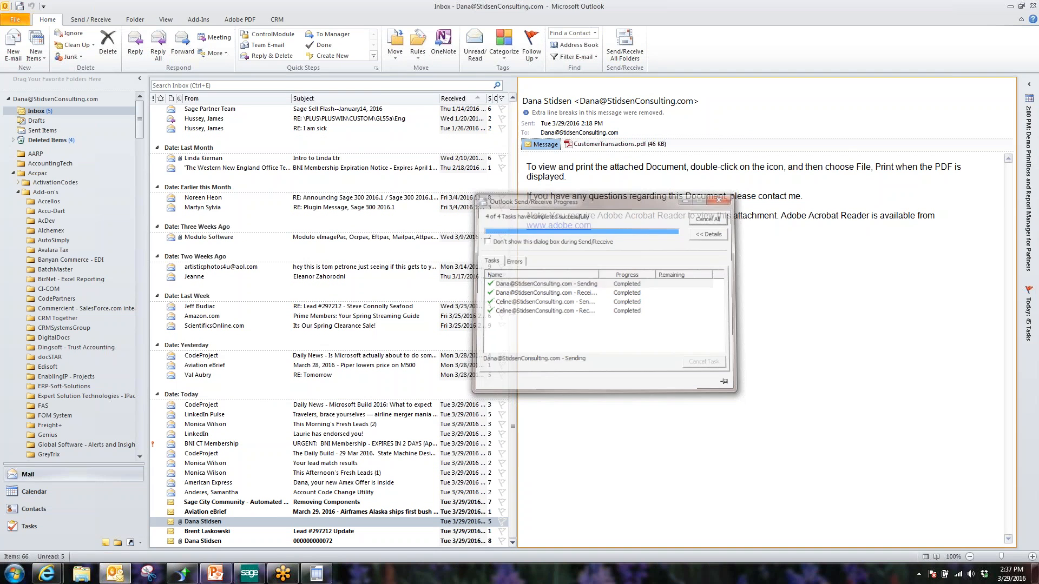
click(205, 534)
click(208, 542)
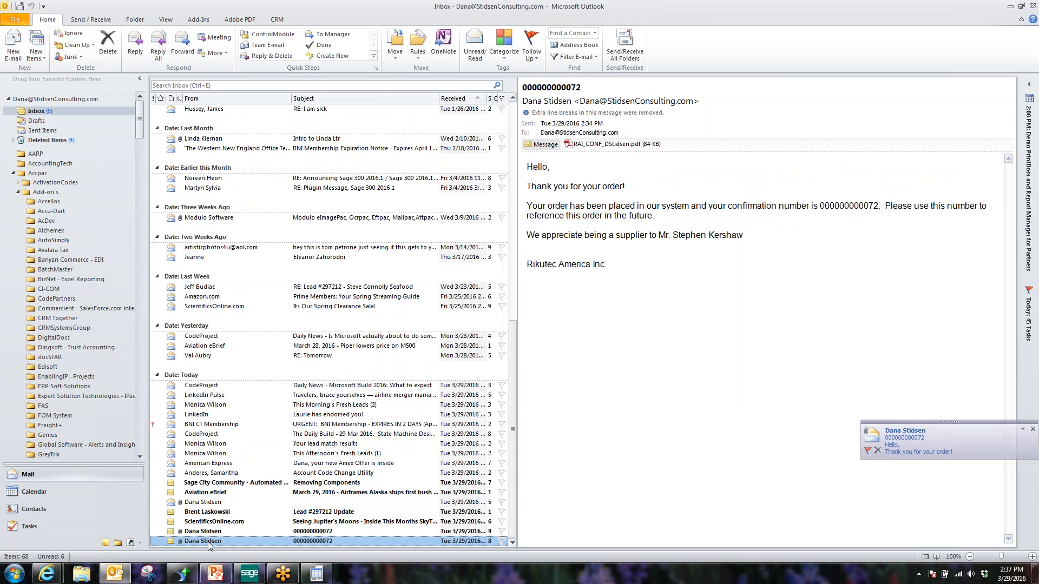
double_click(610, 147)
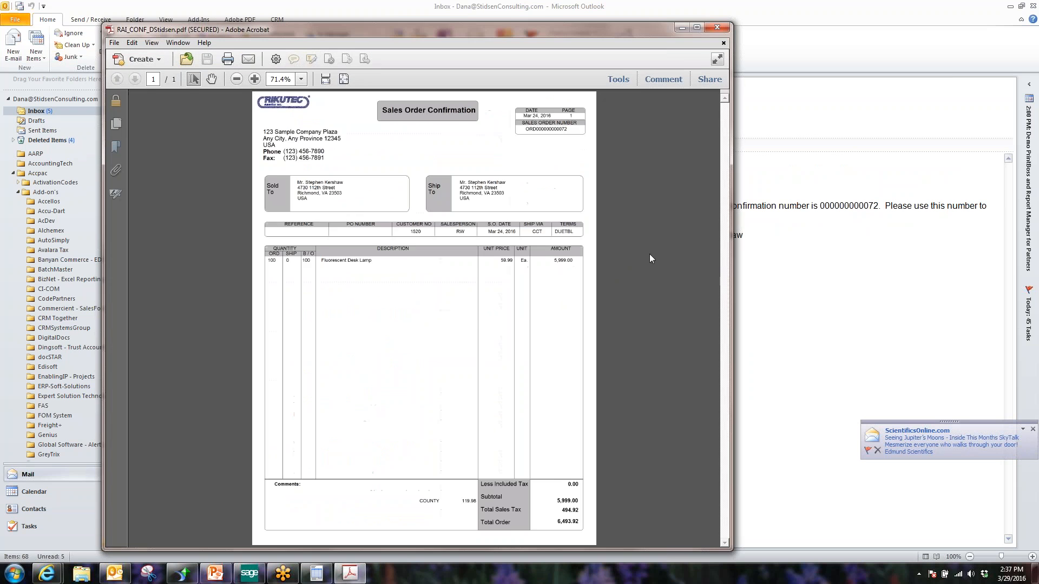
drag(742, 295, 803, 305)
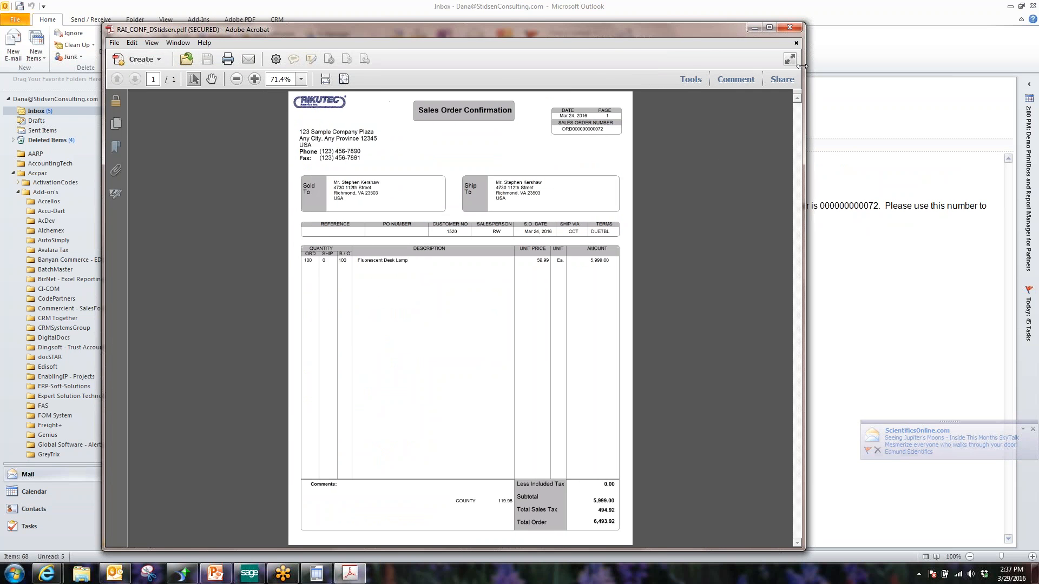
click(790, 27)
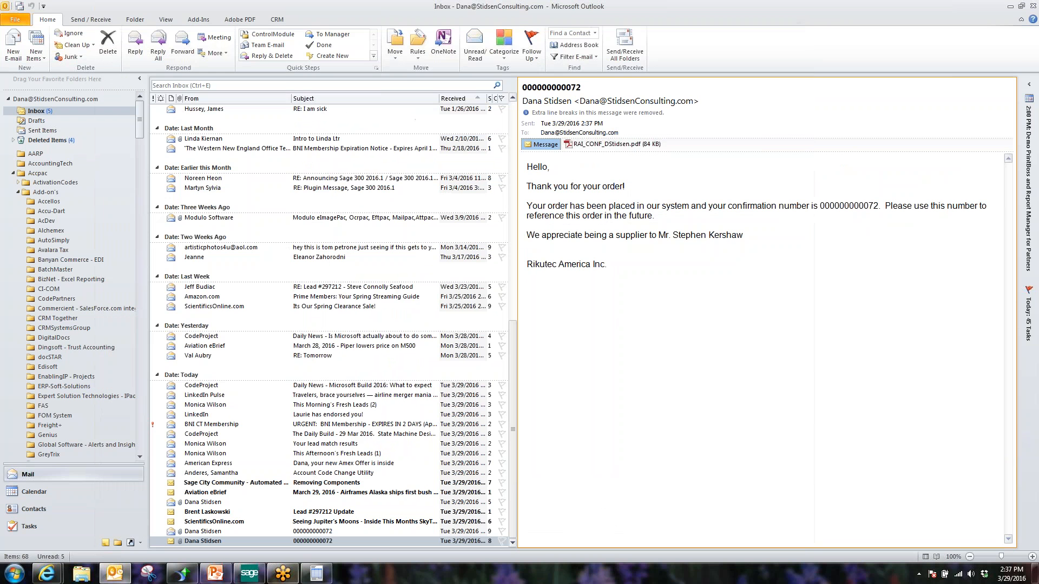
Return to Sage 300 and close the O/E Order Confirmations and O/E Order Entry windows.
click(315, 574)
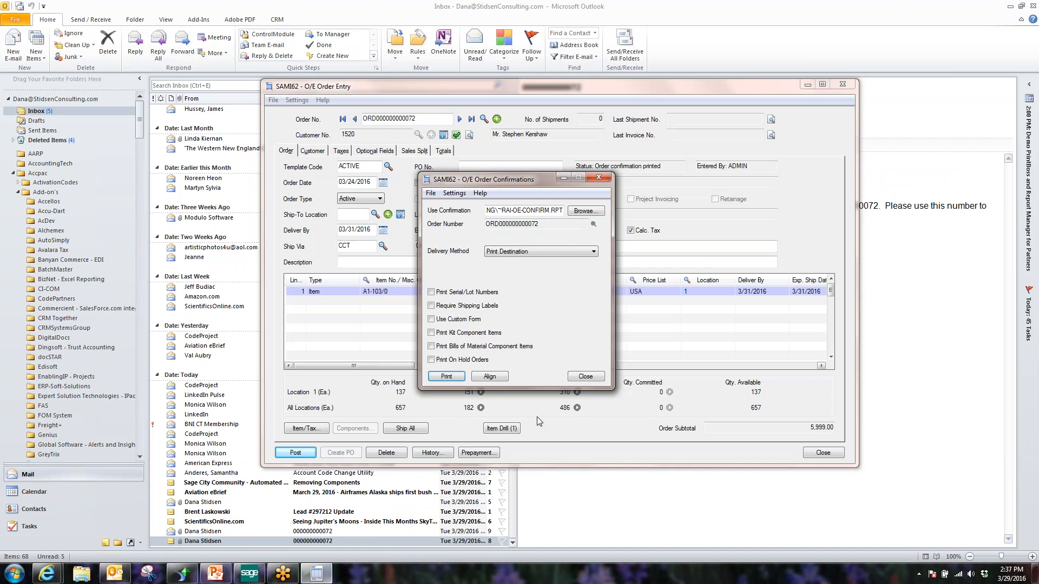
click(585, 377)
click(823, 453)
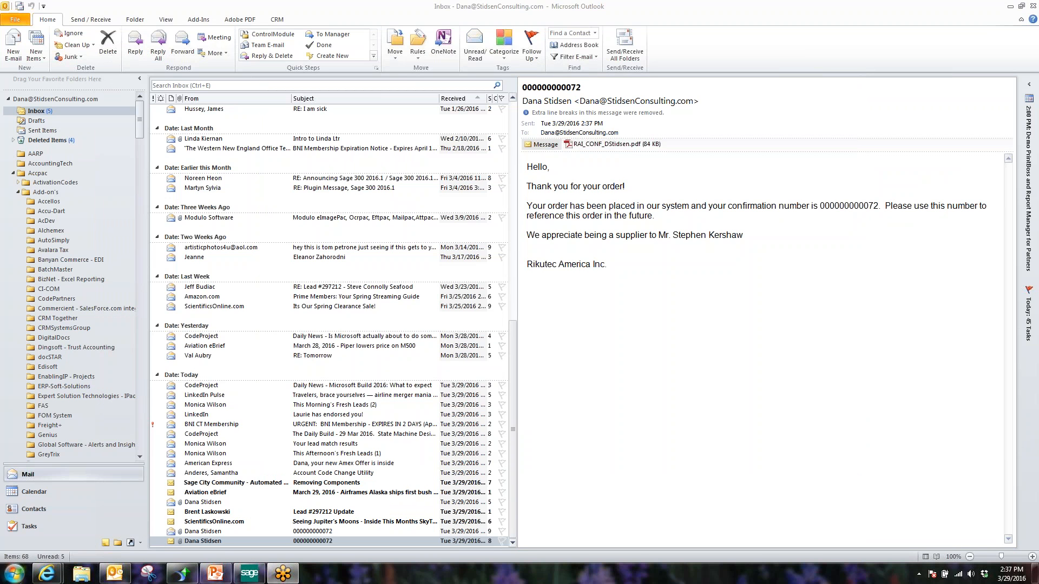
Start PrintBoss from the installed programs and minimize Outlook.
click(20, 581)
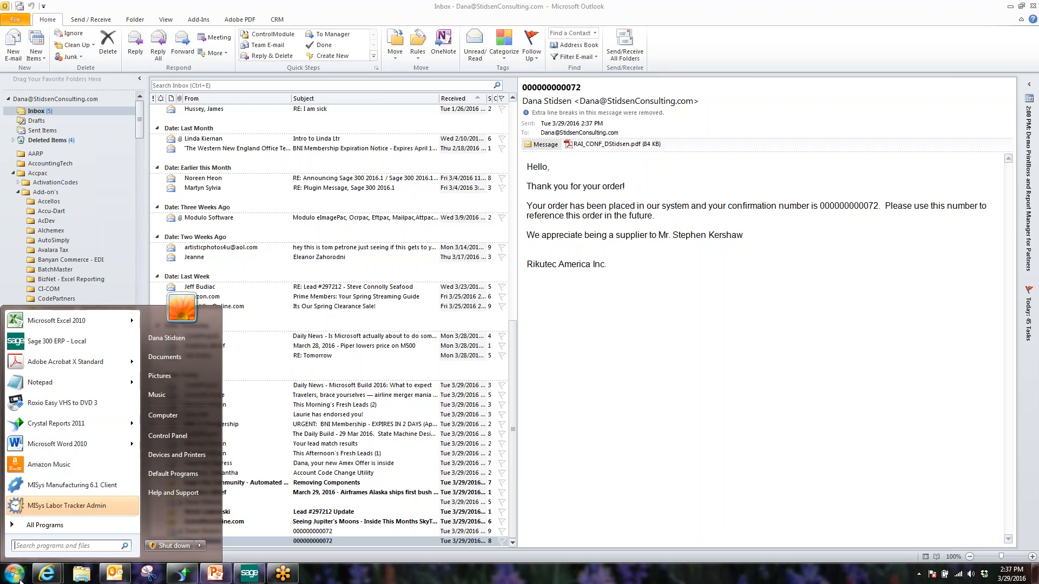
click(38, 526)
click(49, 461)
click(51, 471)
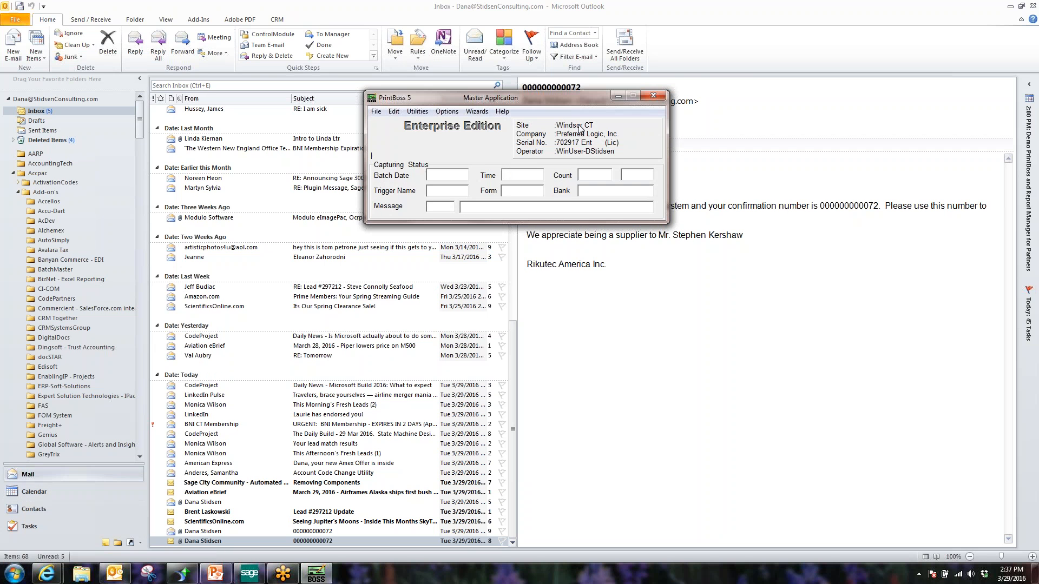
click(1010, 7)
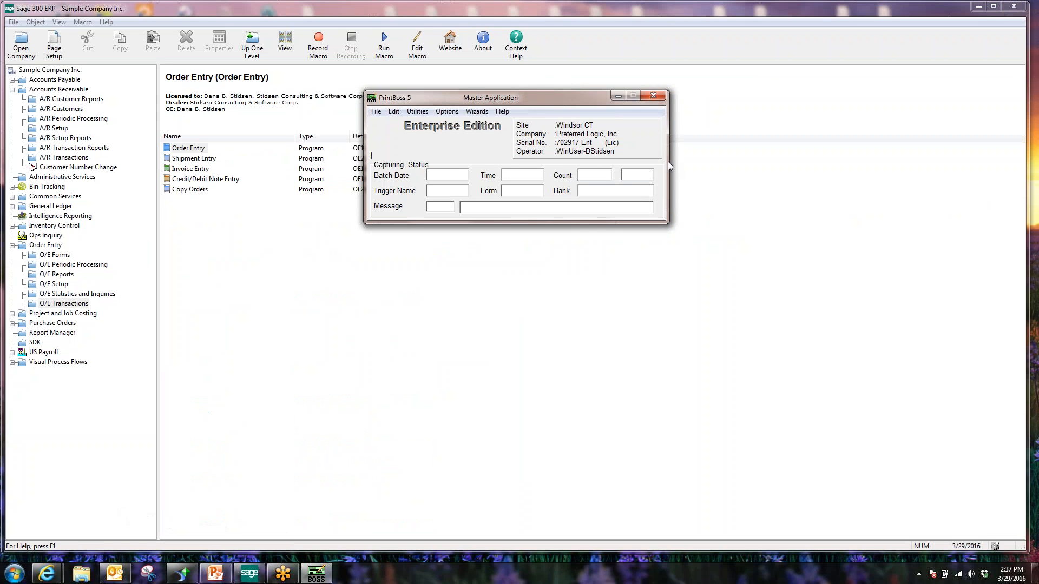
Open the RAI_CONF form file in the PrintBoss form editor.
click(394, 112)
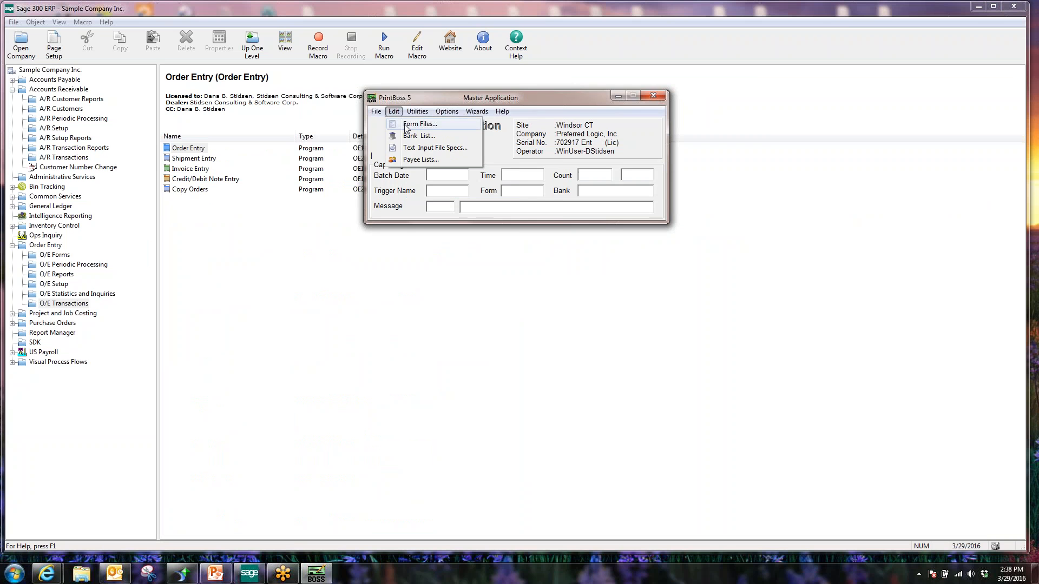
click(419, 124)
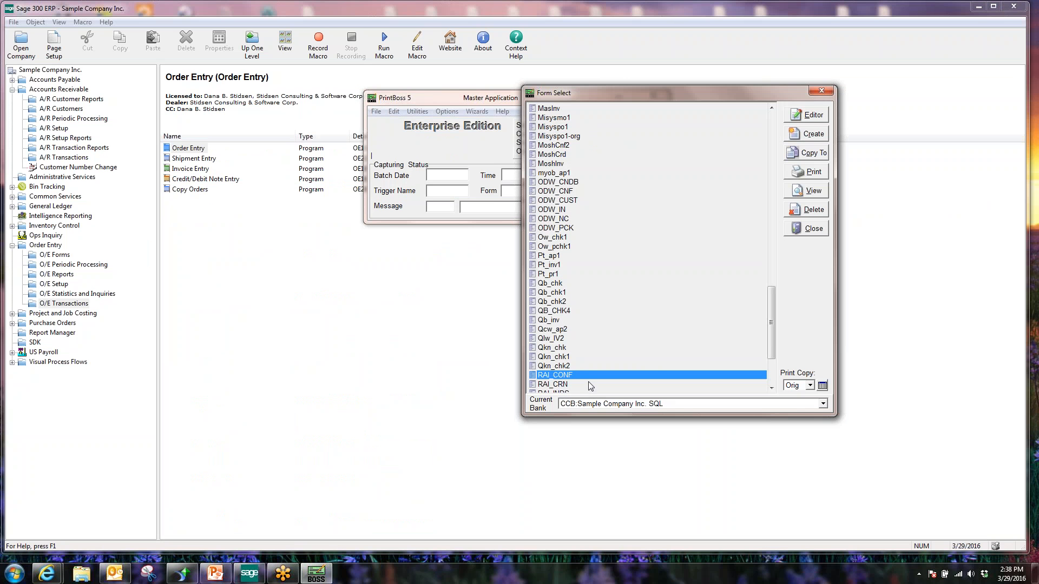
click(813, 116)
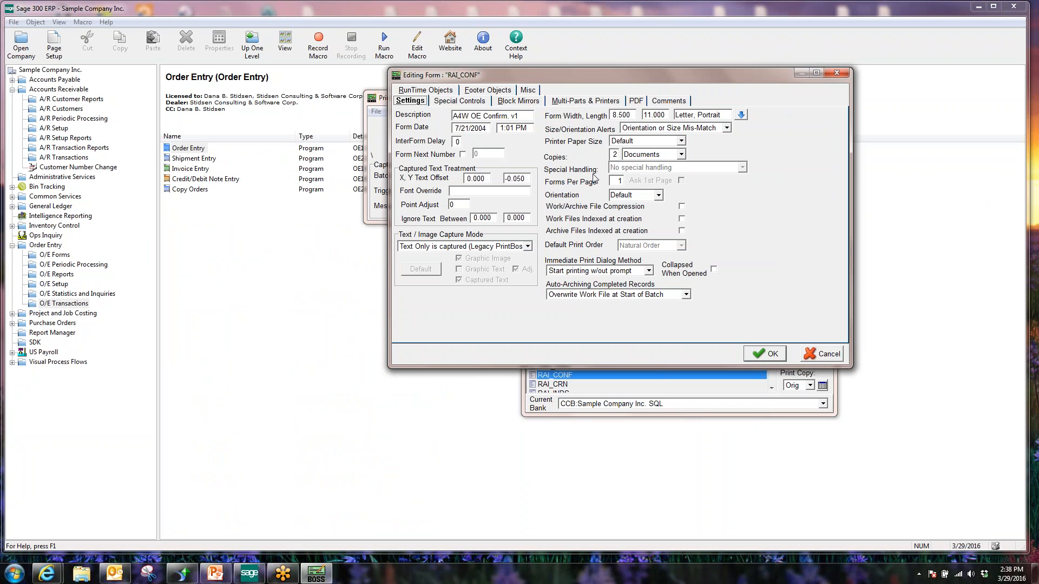
Compare the RAI_CONF form's copies setting with its multi-part printer list, and view the destination device choices for Copy 2.
click(584, 102)
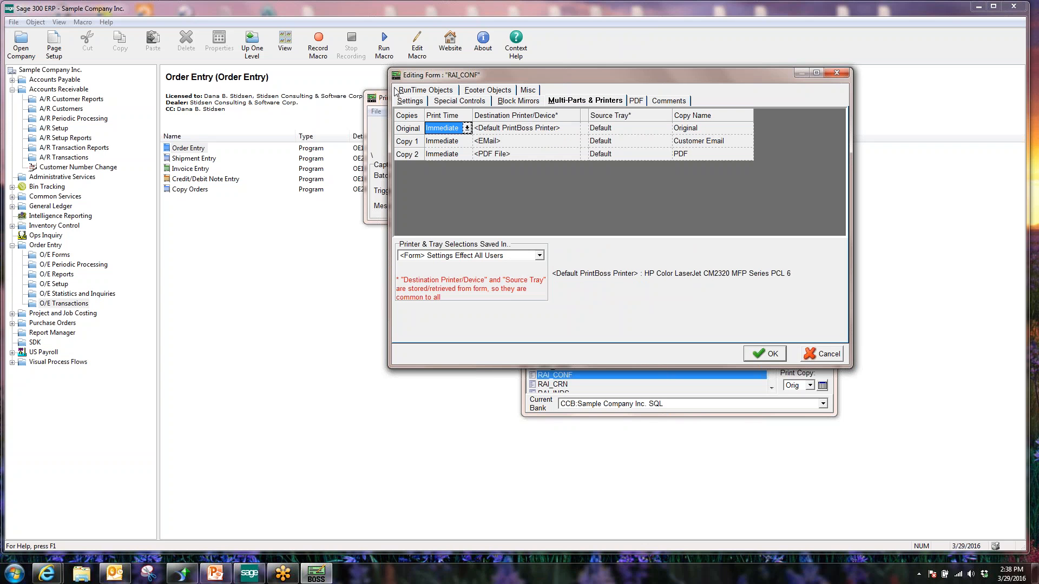
click(404, 101)
click(617, 155)
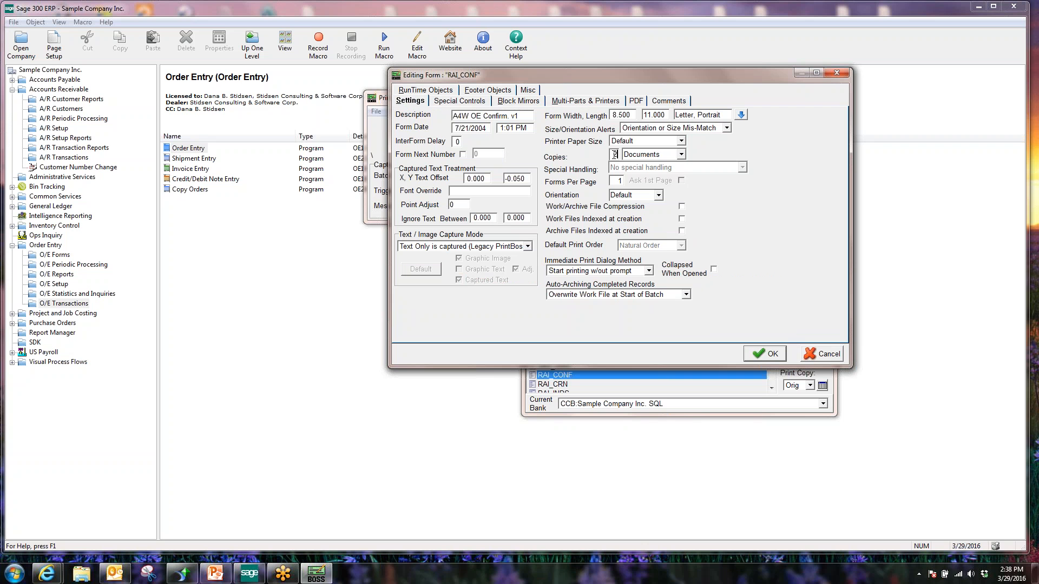
click(588, 102)
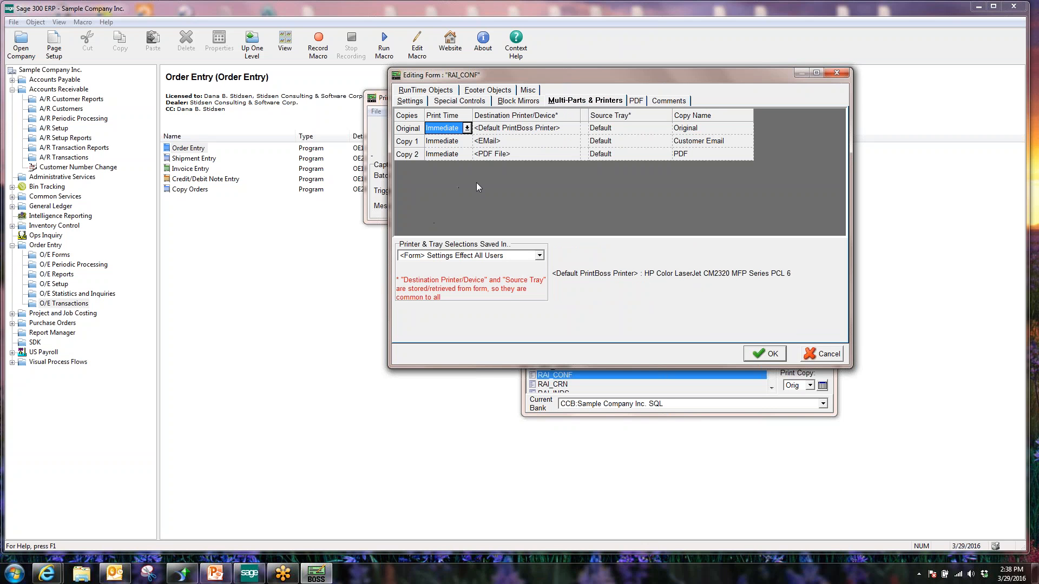
click(574, 154)
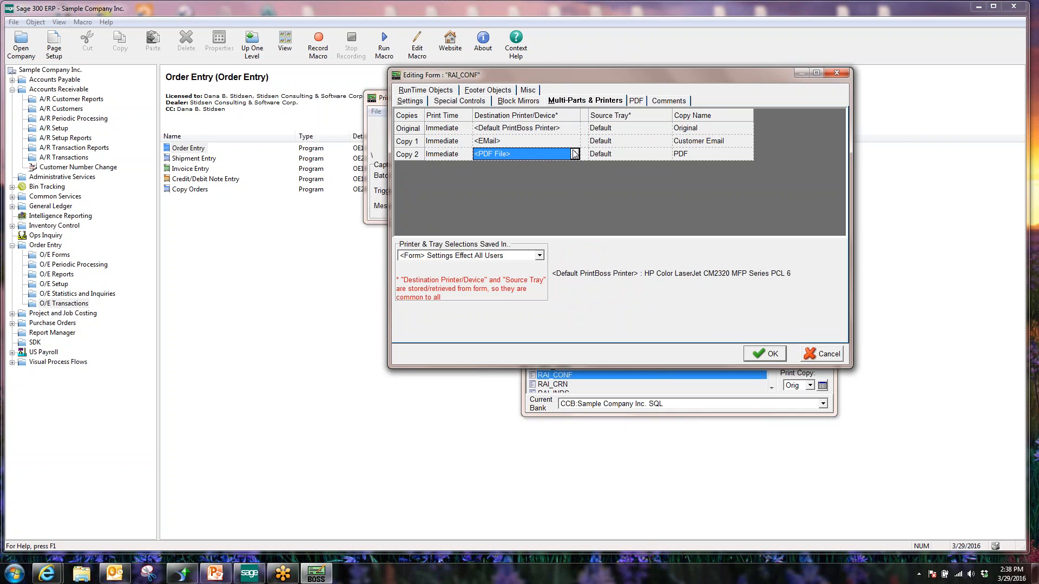
click(574, 155)
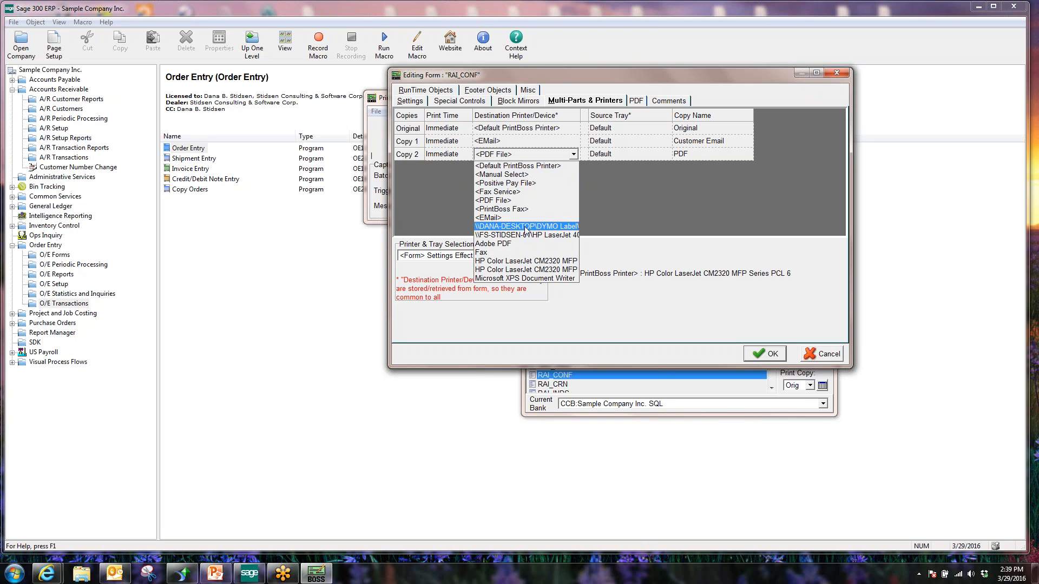
Check the Original copy's destination printer and view its available source trays without changing the selection.
click(530, 128)
click(531, 128)
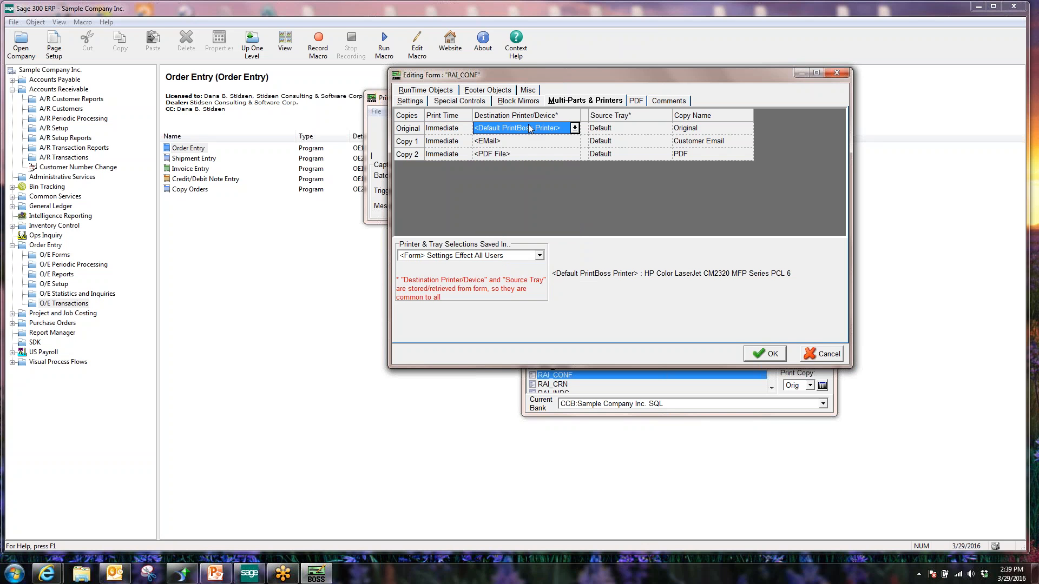
click(614, 128)
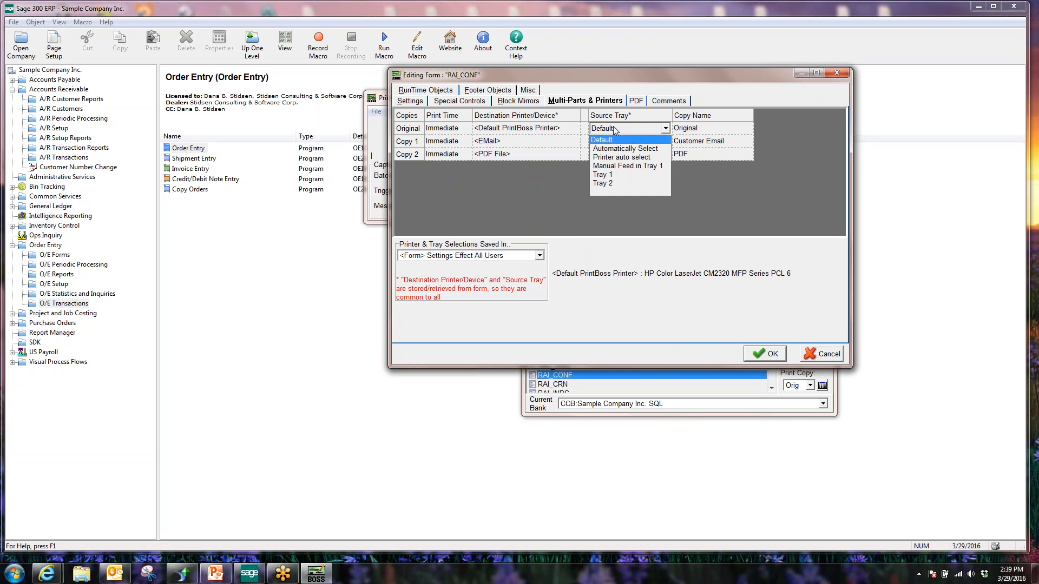
click(538, 132)
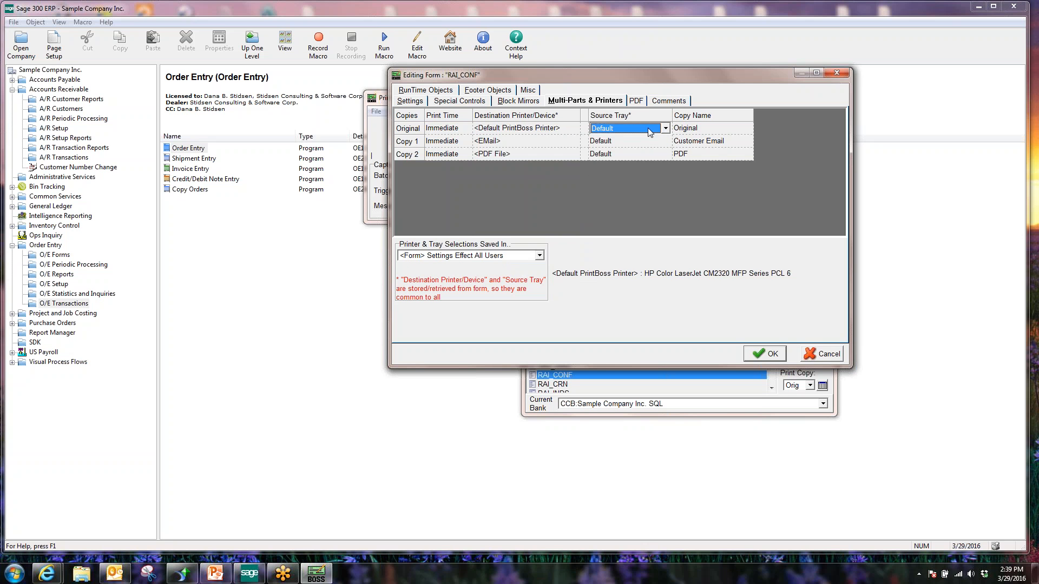
click(666, 129)
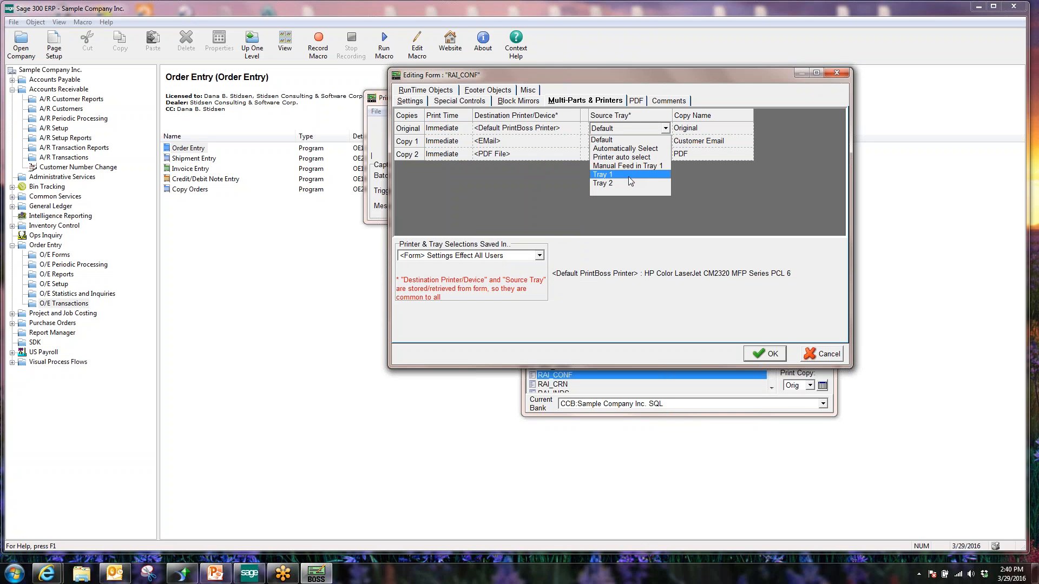
click(810, 139)
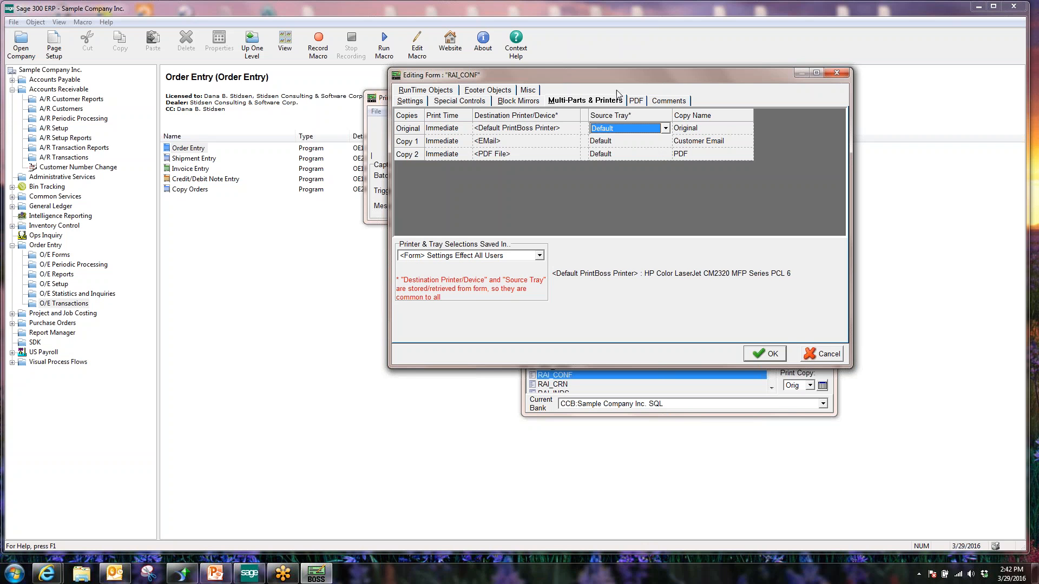
Review the form's PDF output settings, including the resolution choices and the security options, keeping 216 dpi - Color.
click(635, 102)
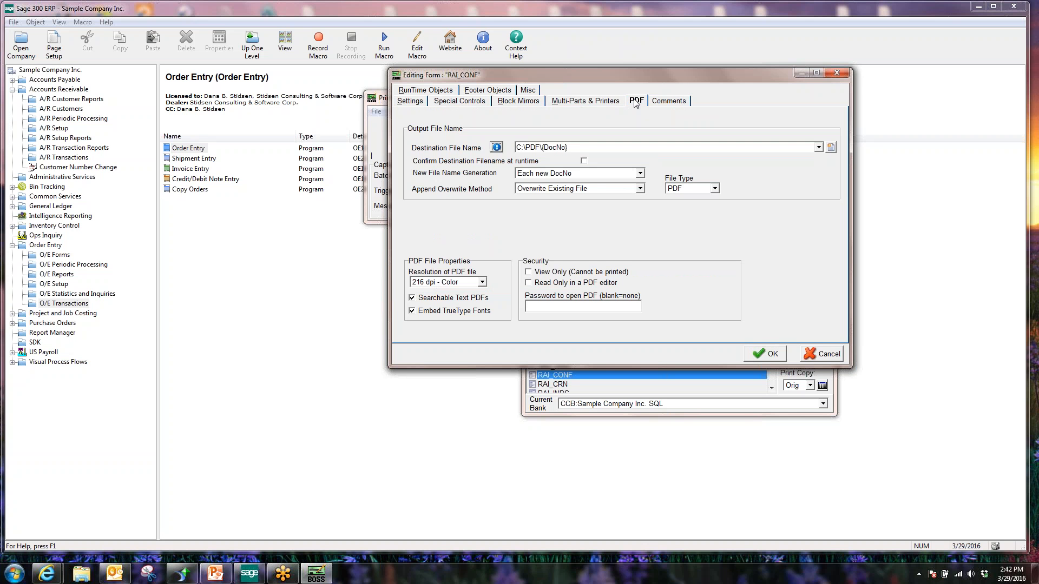
click(482, 283)
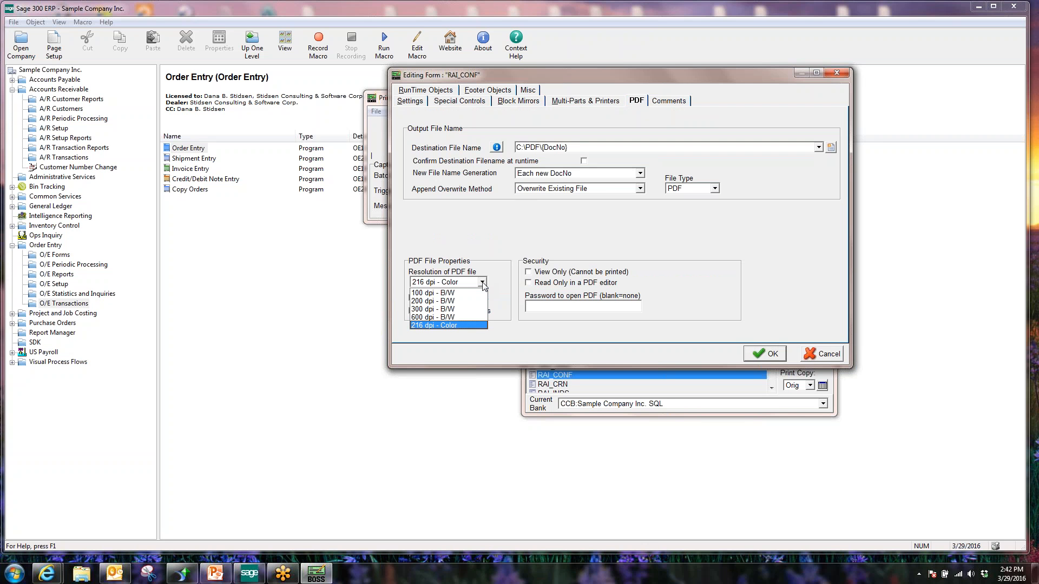
click(449, 326)
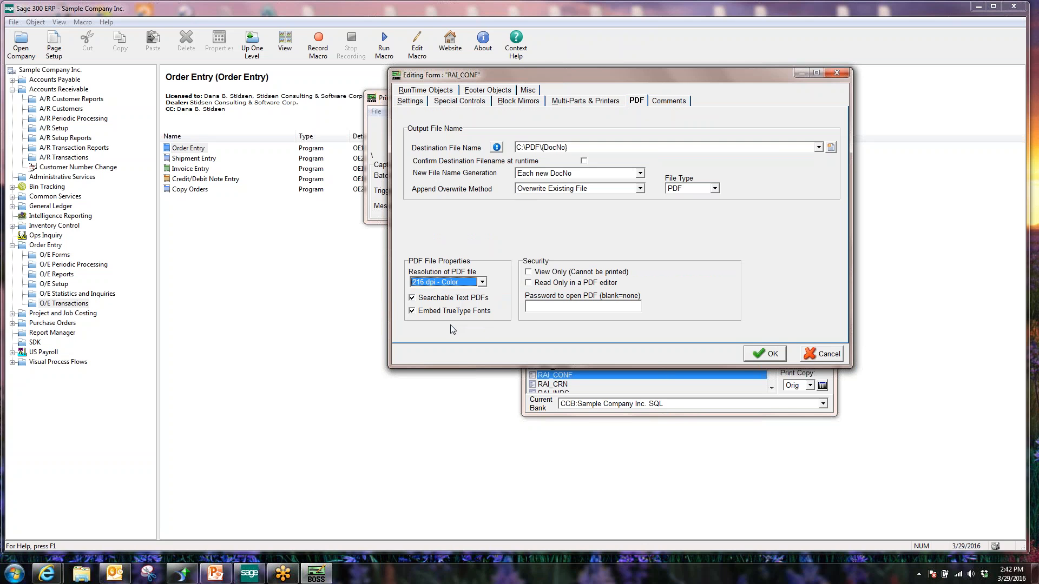
click(525, 307)
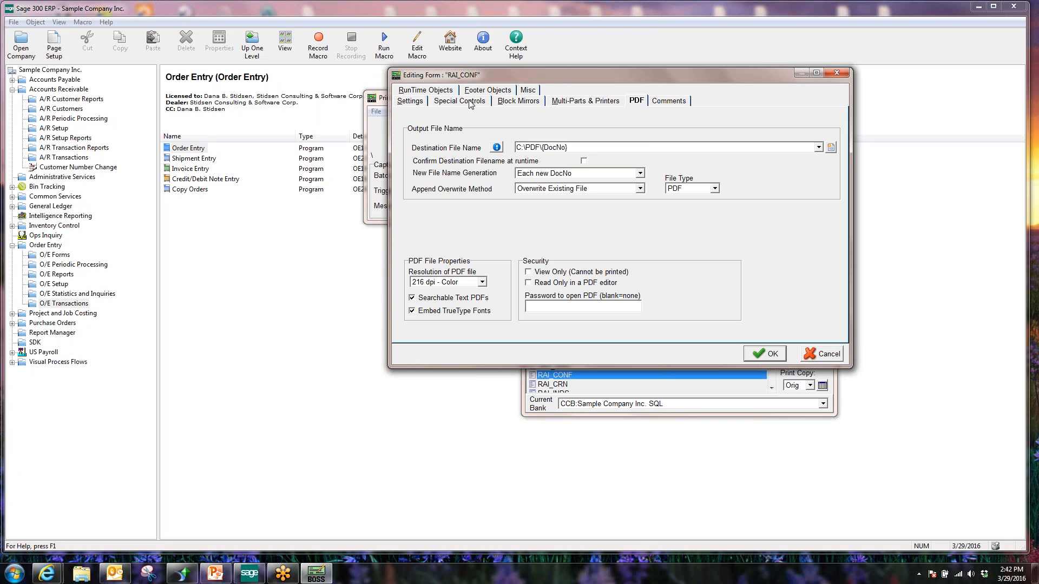
Look over the miscellaneous settings and Copy 2's destination choices, and close the form editor and form list without saving.
click(526, 92)
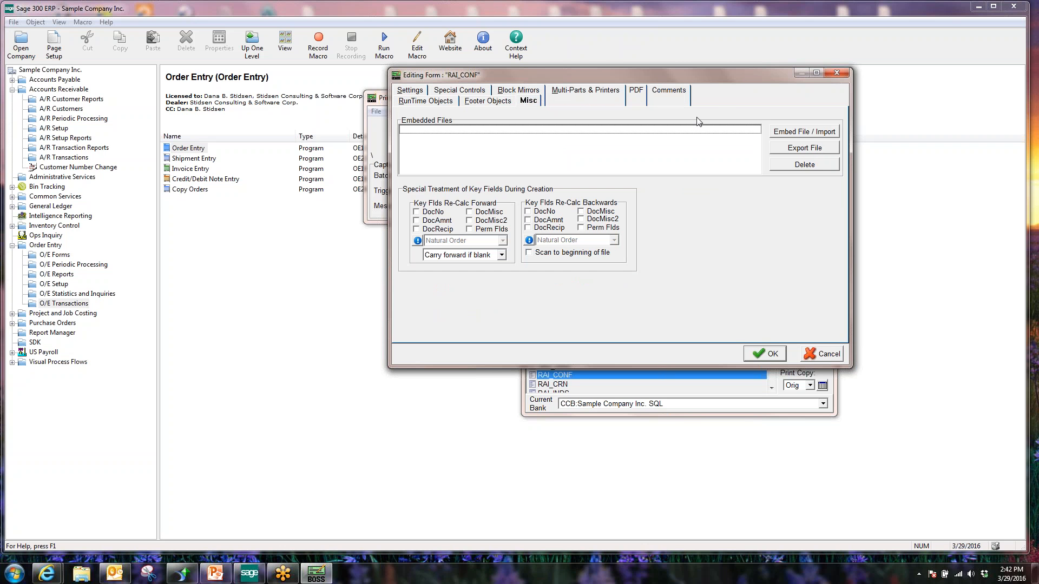
click(600, 91)
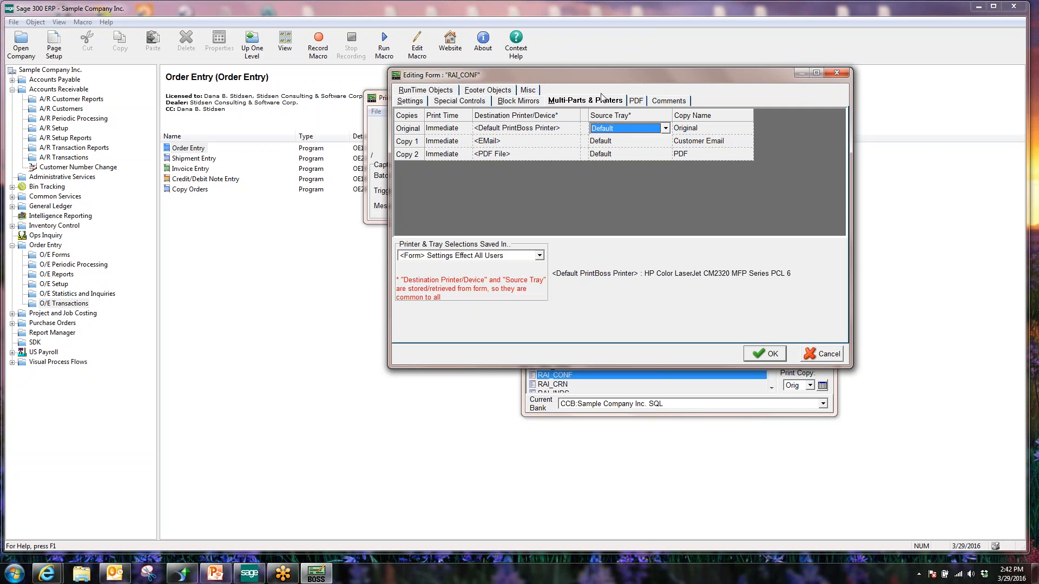
click(533, 154)
click(573, 155)
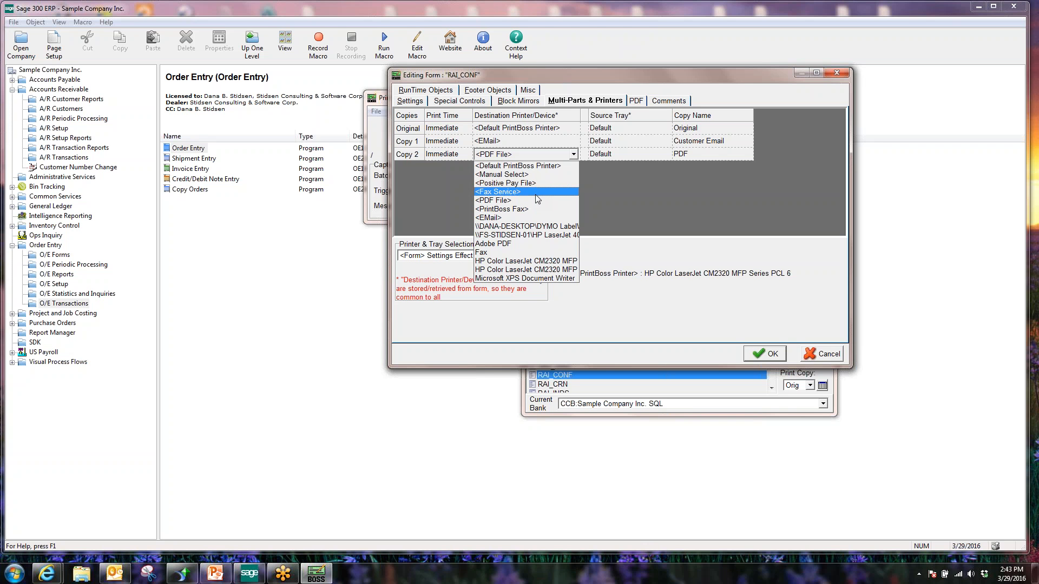
click(644, 190)
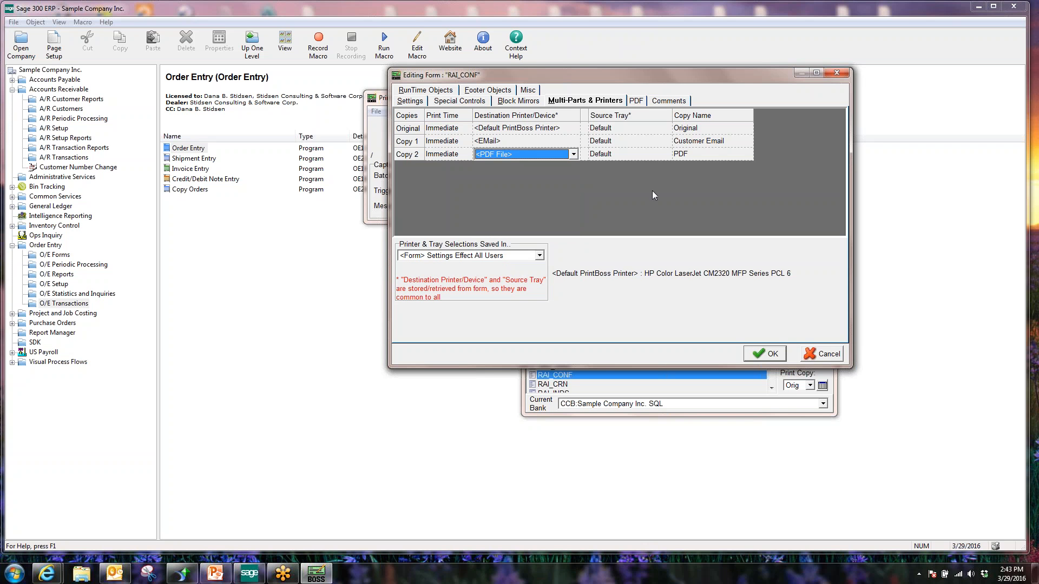
click(817, 354)
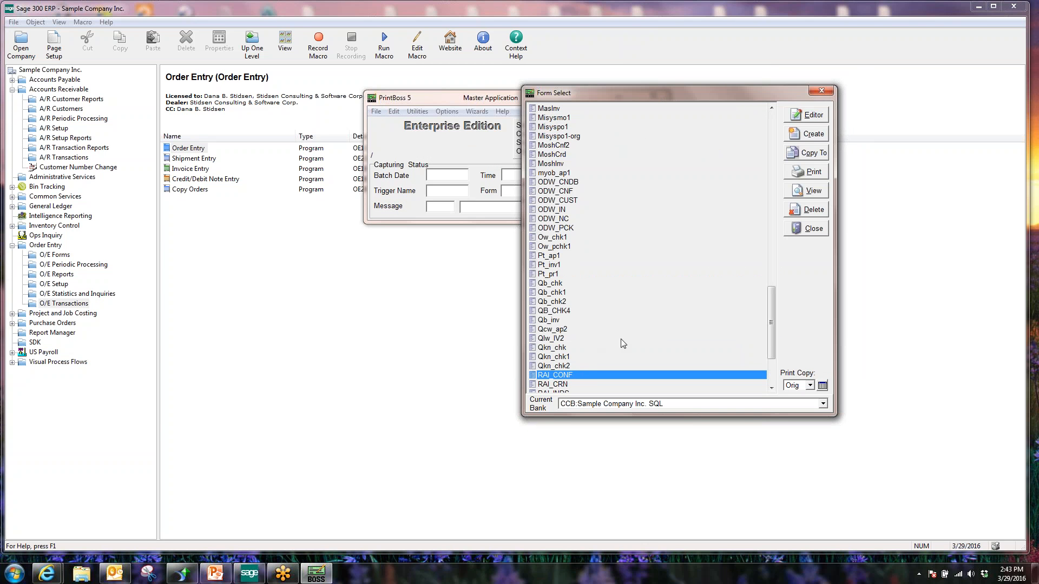
click(823, 92)
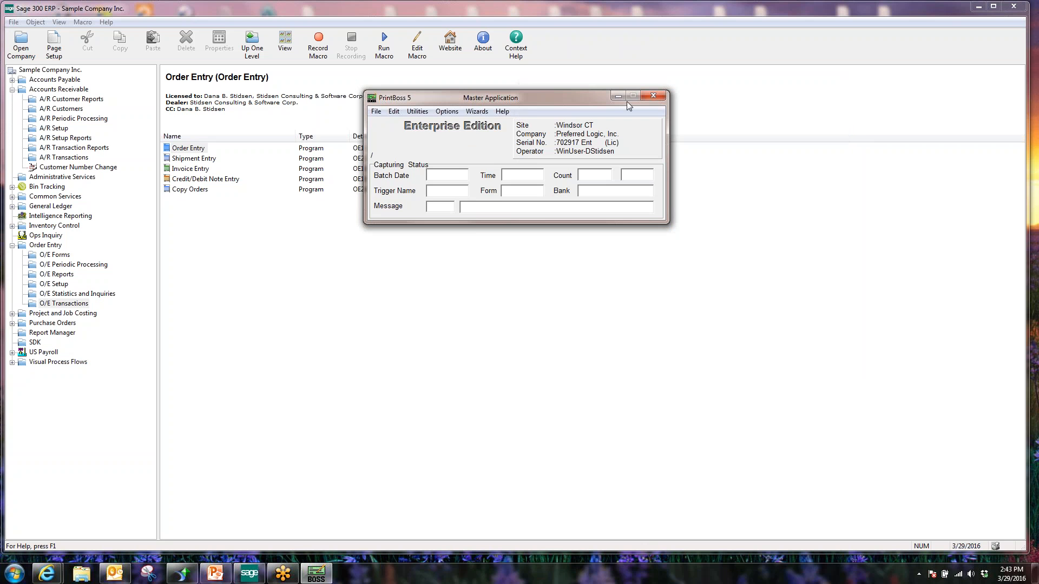
Open the PrintBoss printer setup to check which specific printer is the default, and cancel it.
click(447, 111)
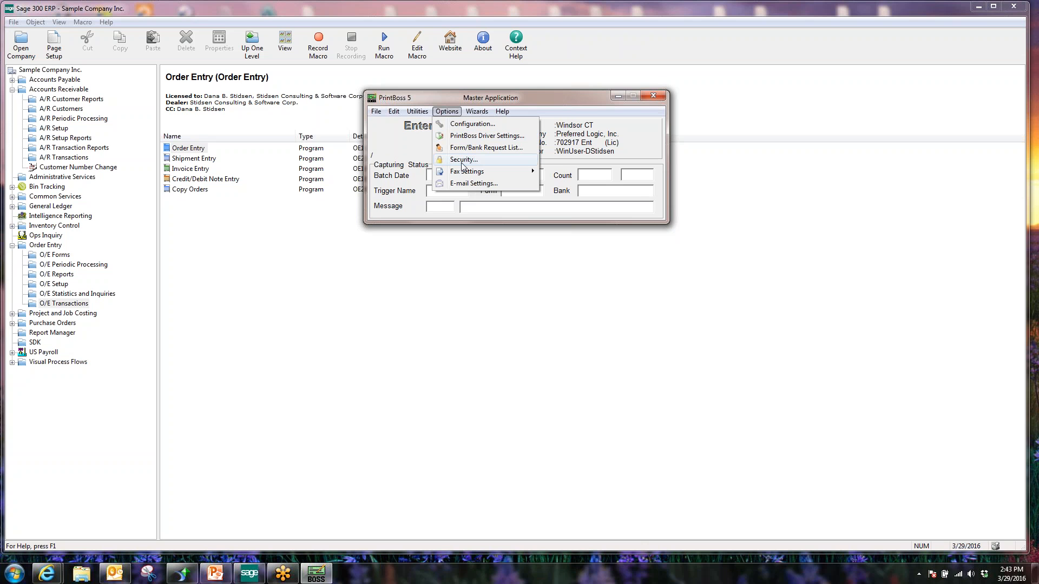
mouse_move(462, 176)
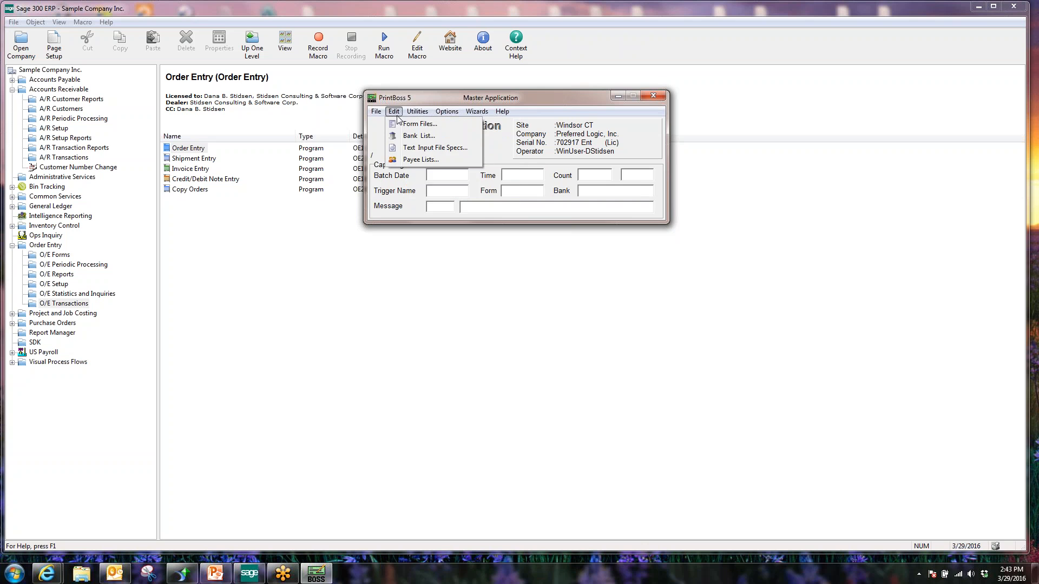
mouse_move(377, 118)
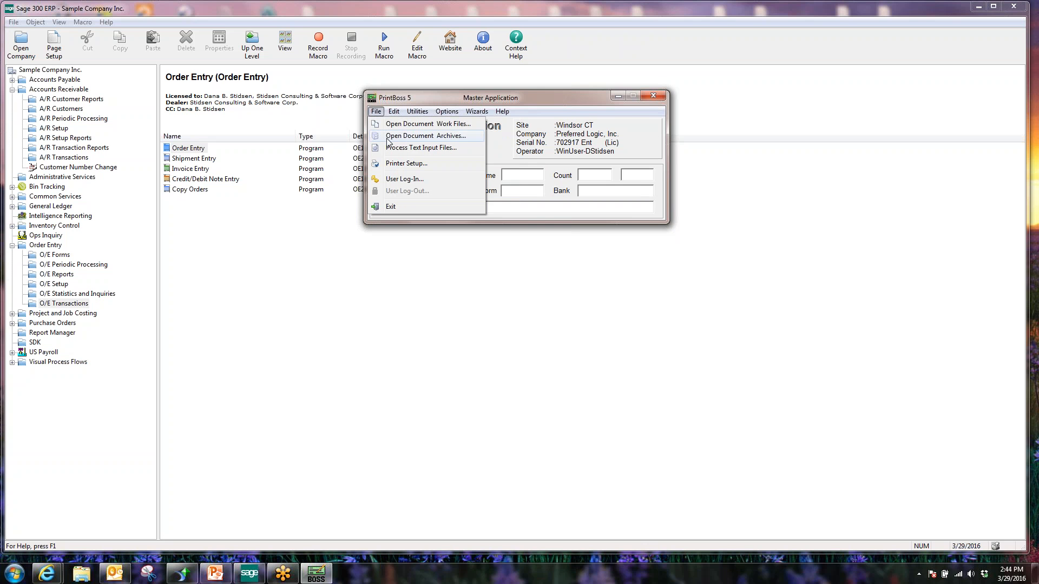
click(403, 163)
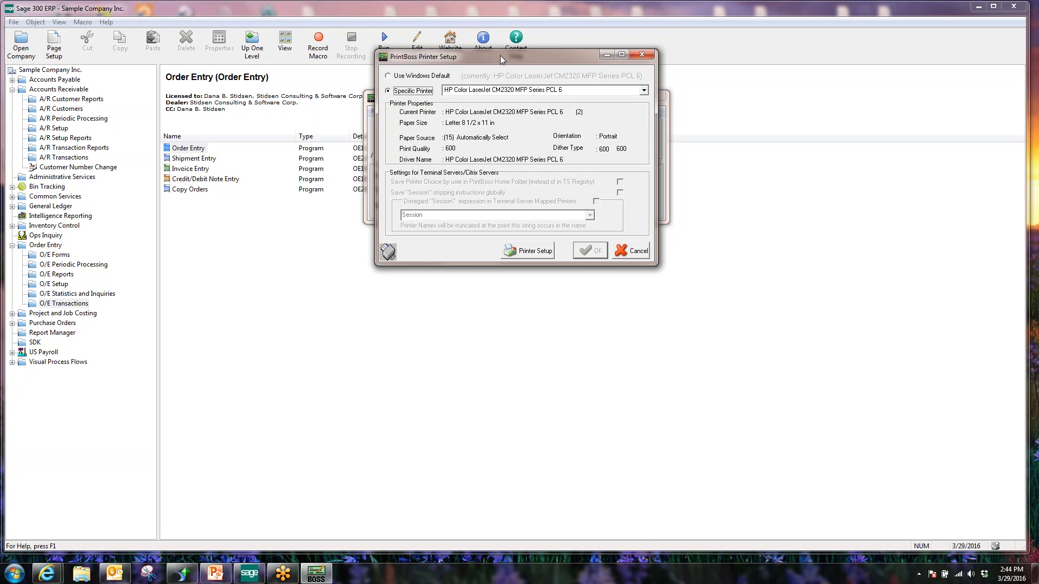
drag(504, 56, 537, 196)
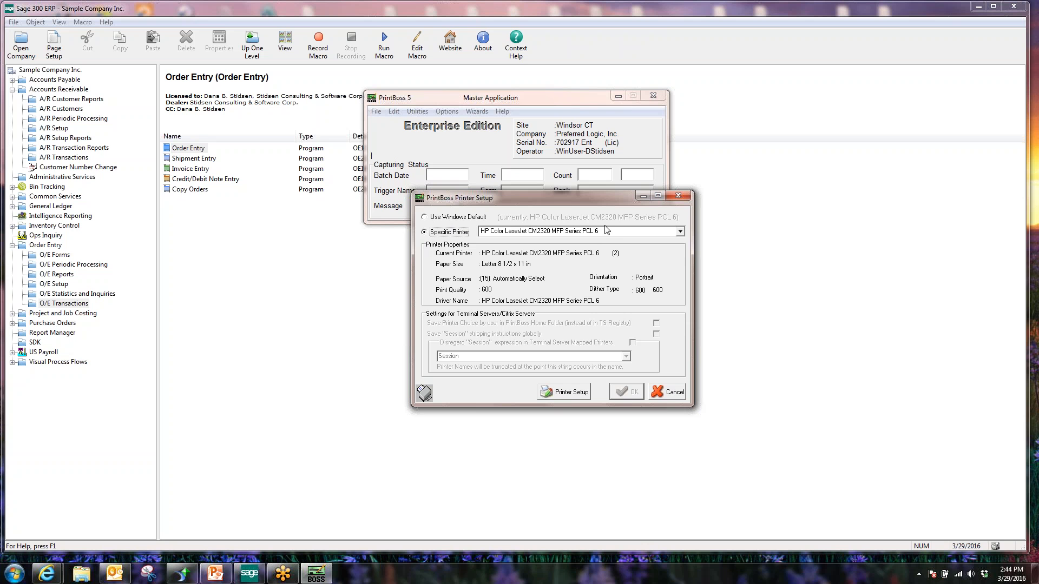
click(669, 401)
Reopen the RAI_CONF form to check the Original copy's destination printer, and close the editor and form list without saving.
click(393, 112)
click(407, 126)
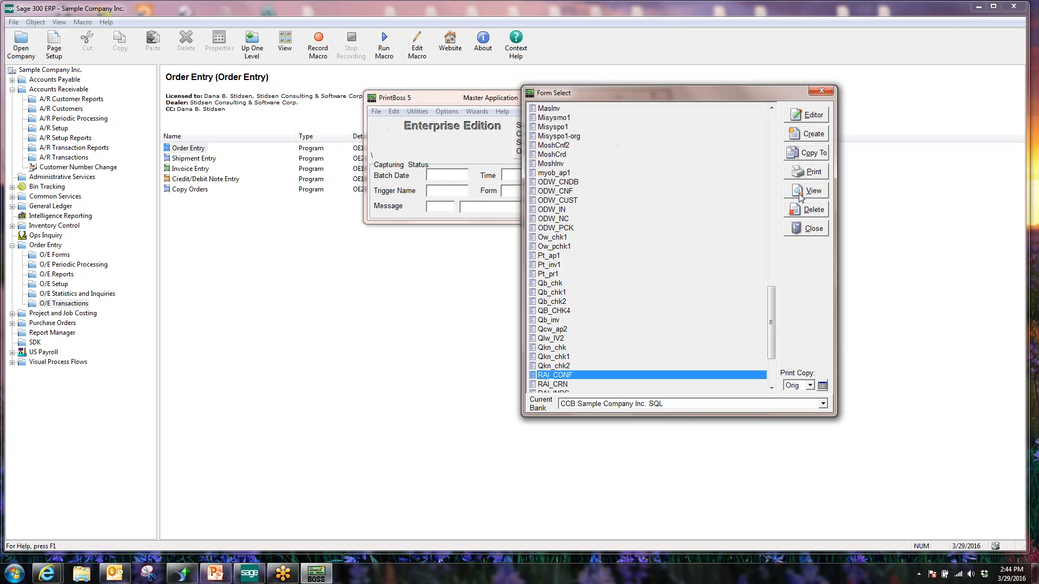
click(811, 115)
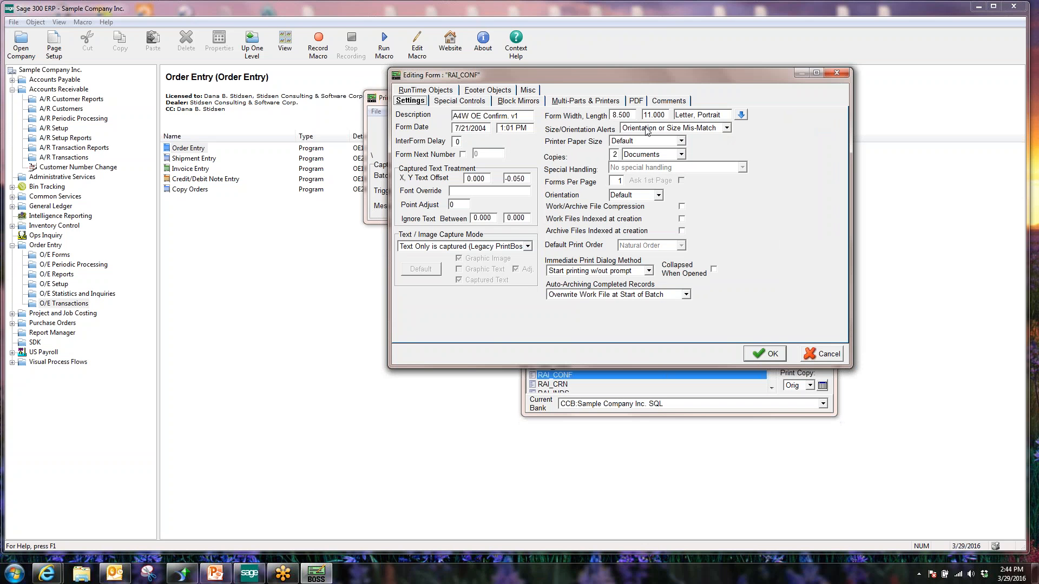
click(595, 101)
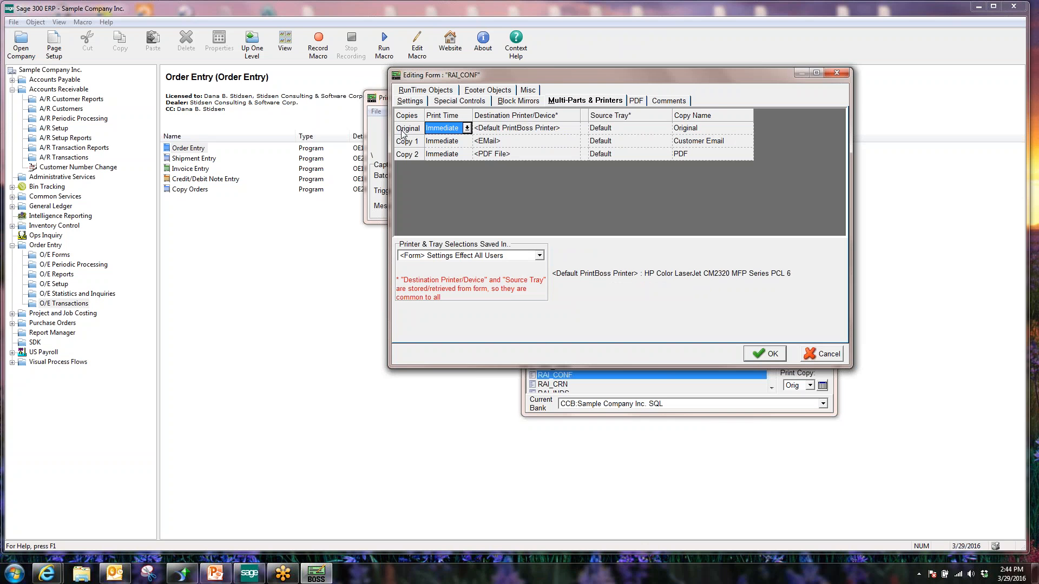
click(514, 129)
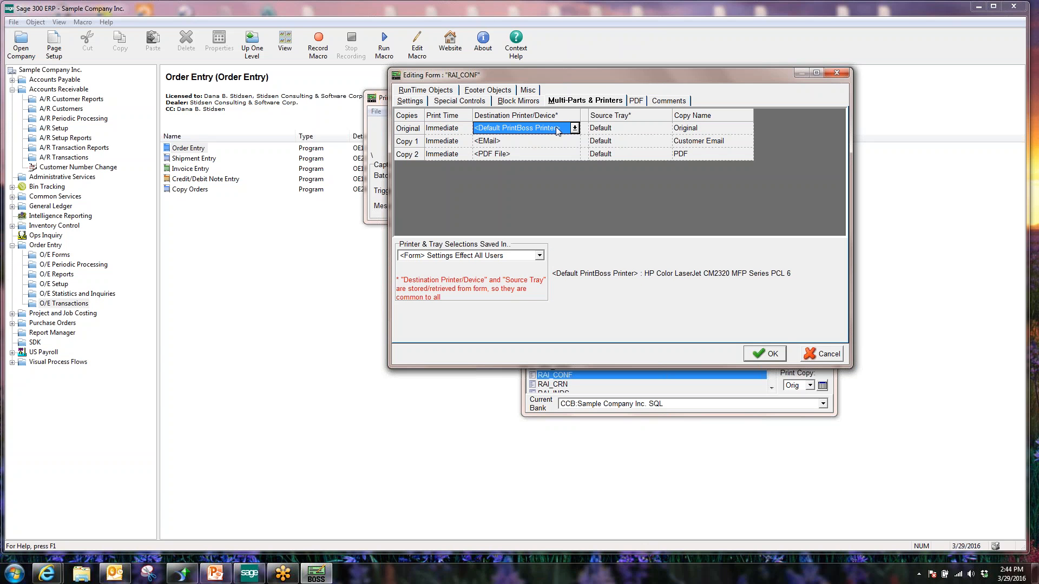
click(821, 355)
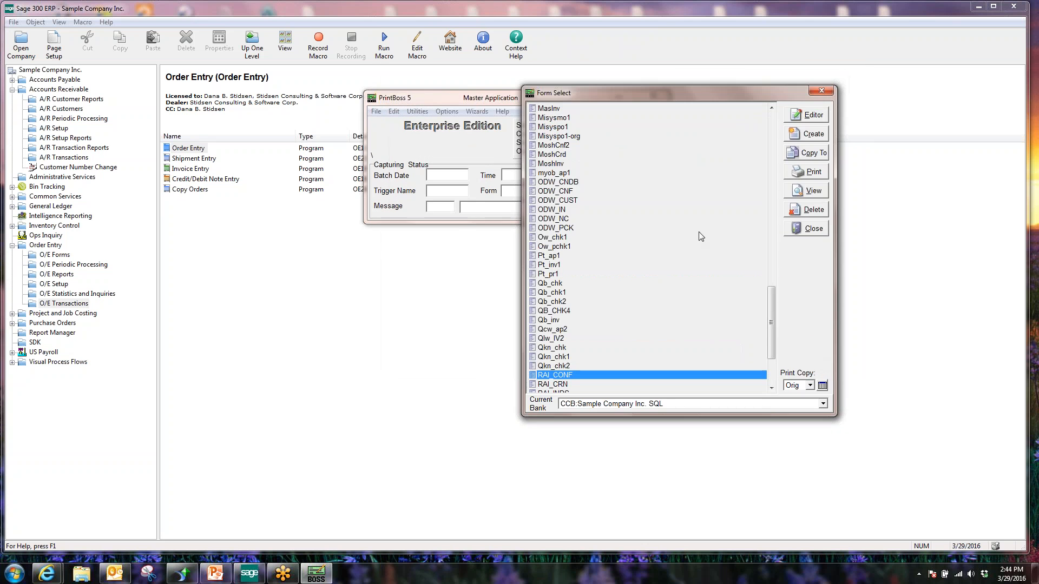
click(821, 91)
click(376, 112)
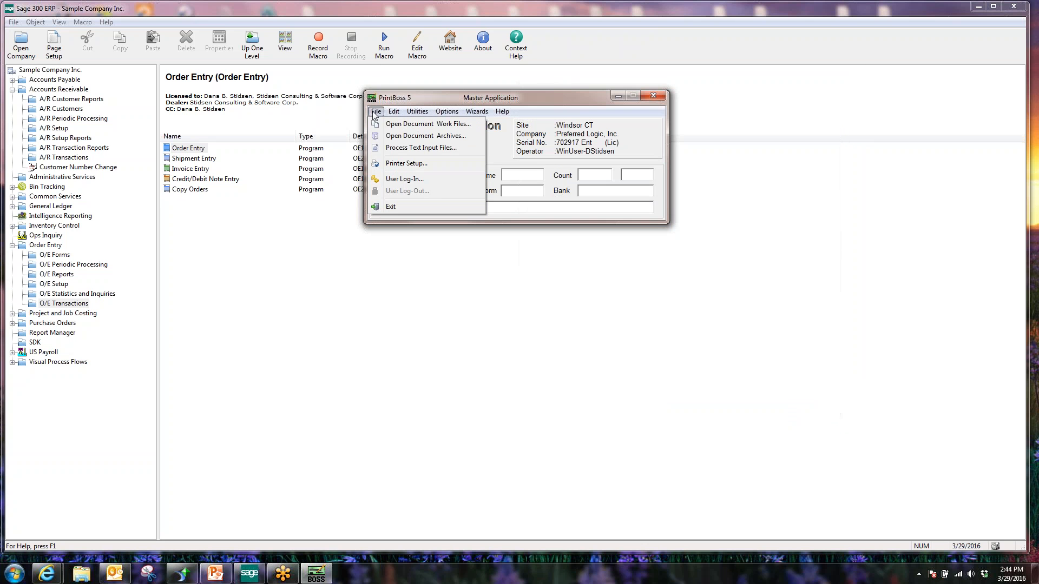
mouse_move(502, 111)
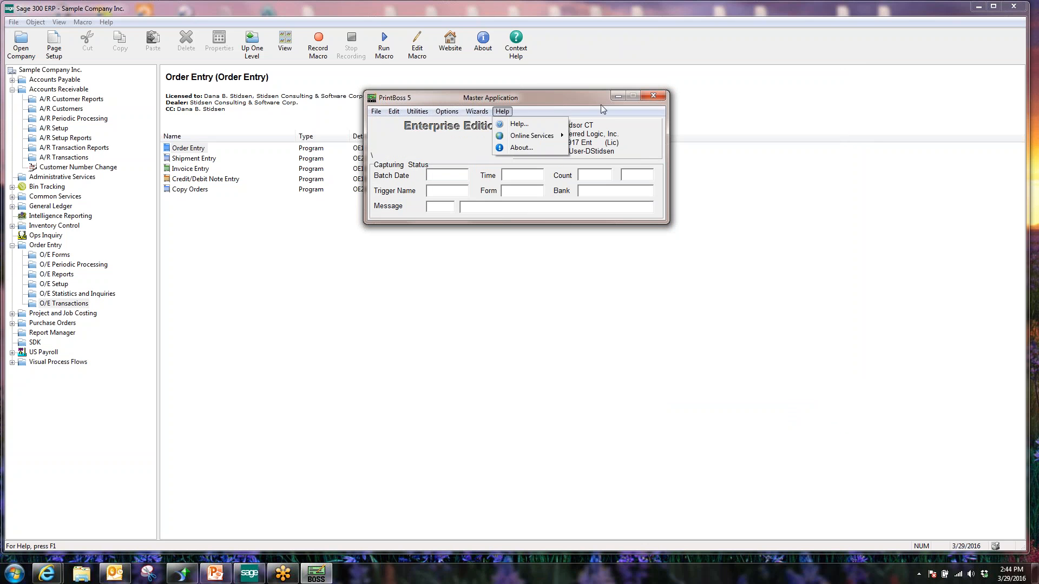
click(585, 104)
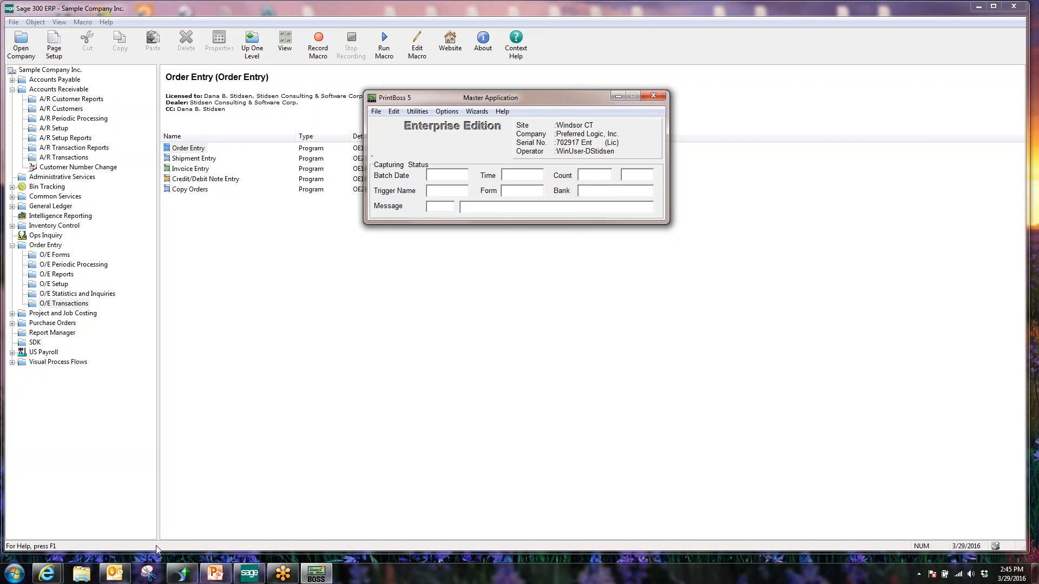
Switch to SAP Crystal Reports and close the CustomerTransactions.rpt report.
click(182, 573)
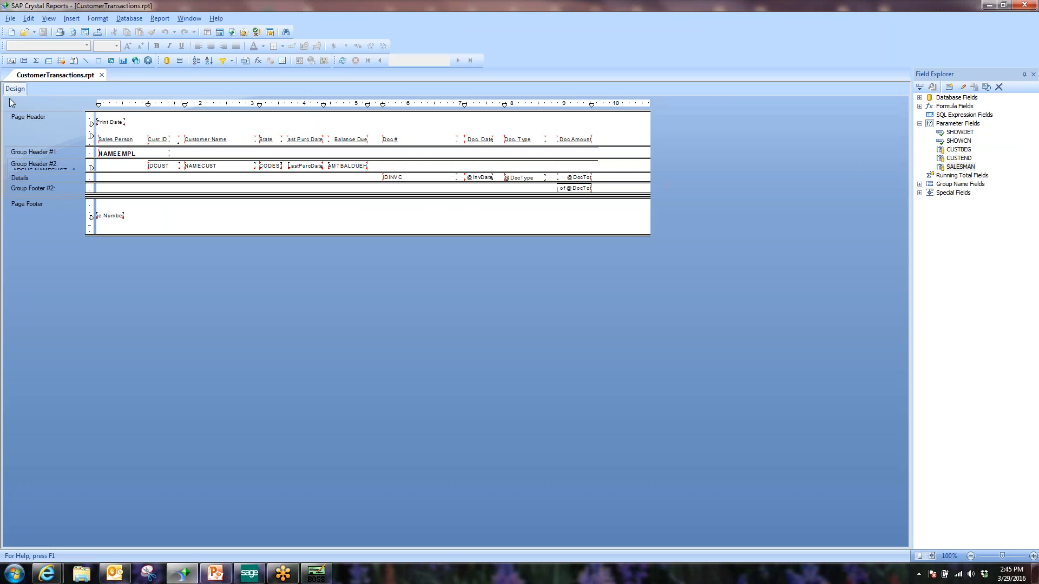
click(101, 75)
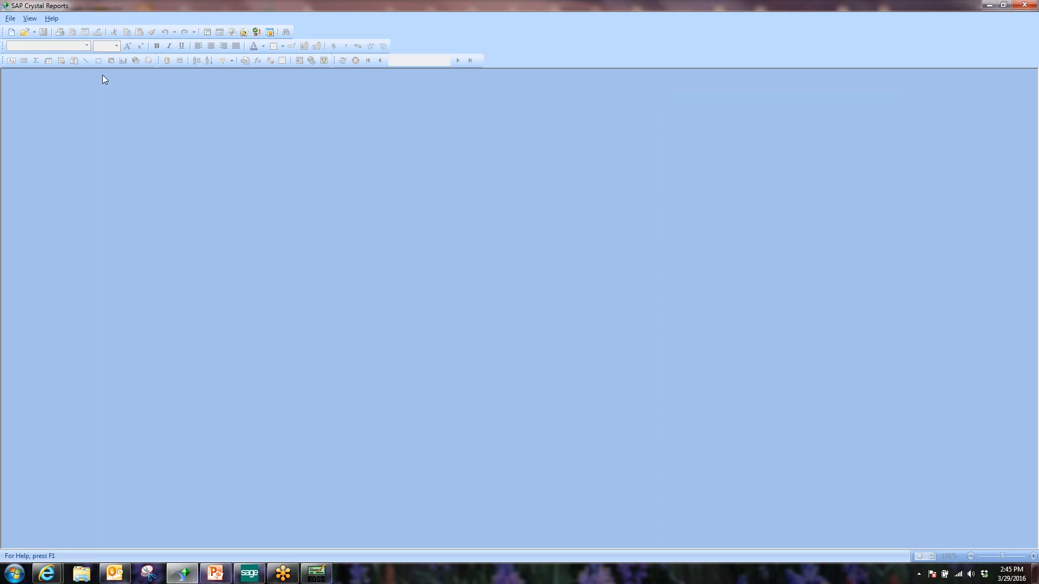
Start opening a report file and browse to the Local Disk (C:) drive.
click(25, 32)
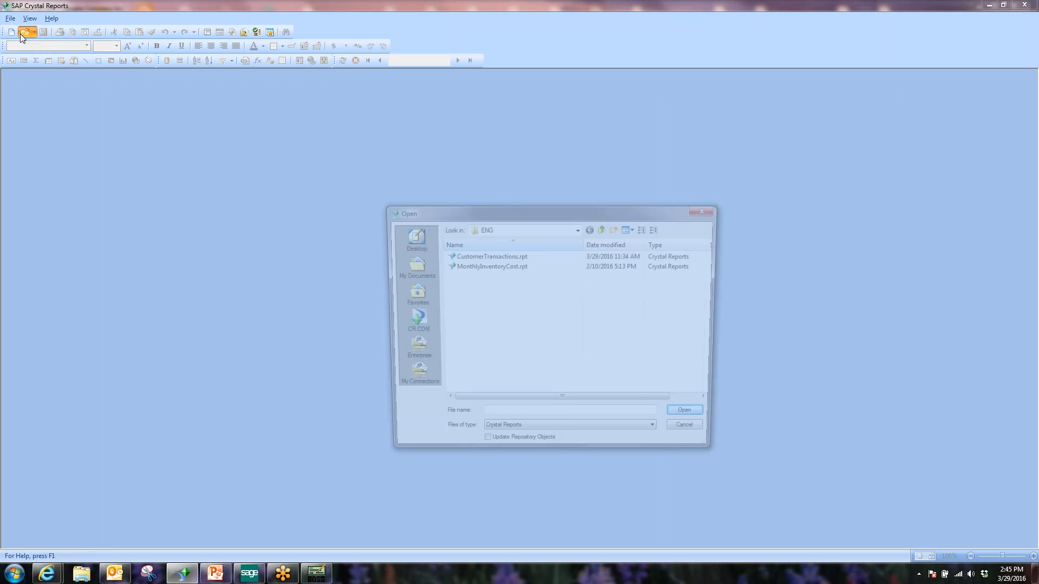
click(579, 228)
click(530, 292)
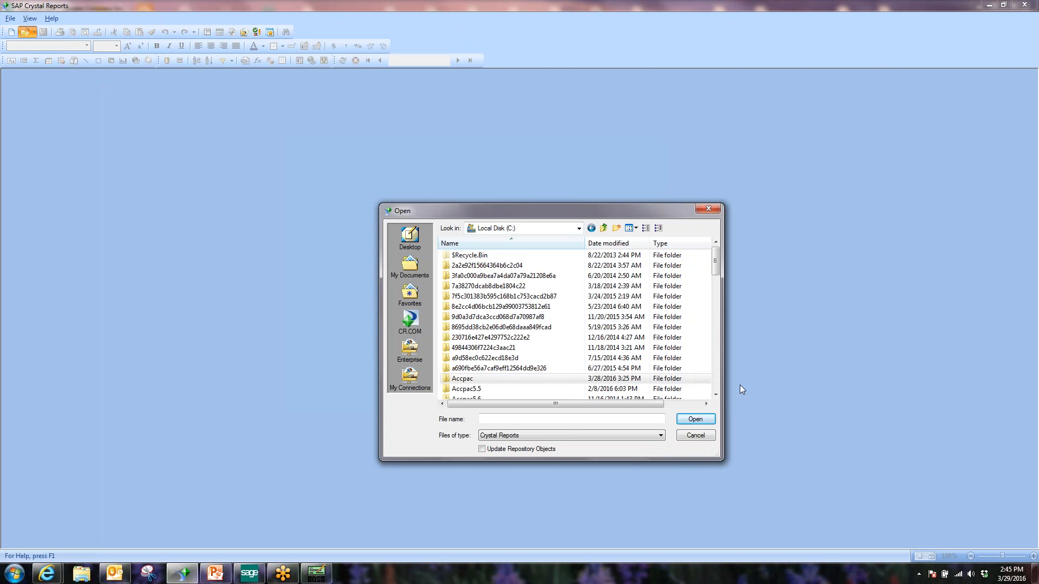
drag(713, 273, 717, 331)
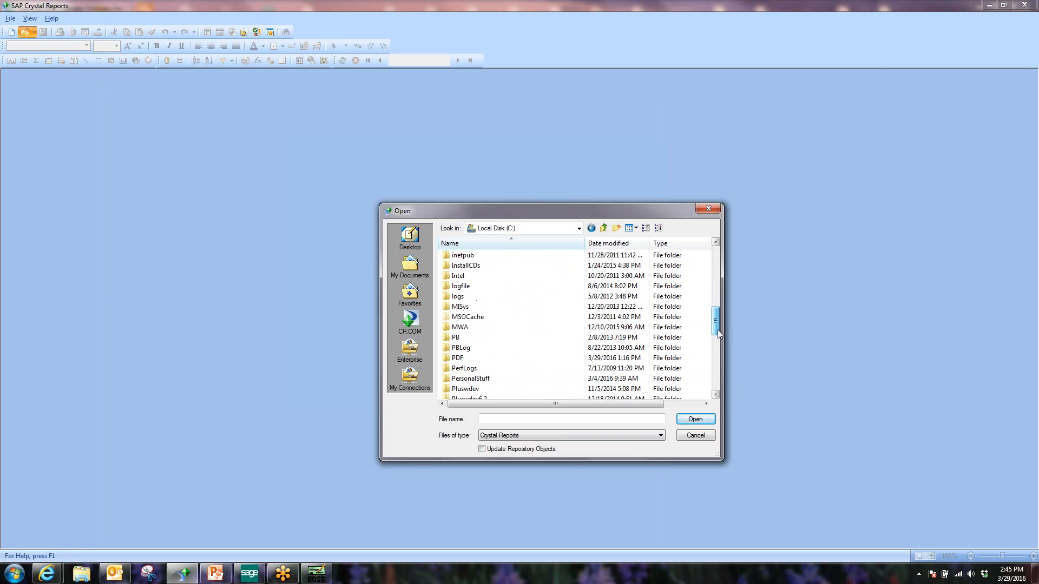
click(506, 339)
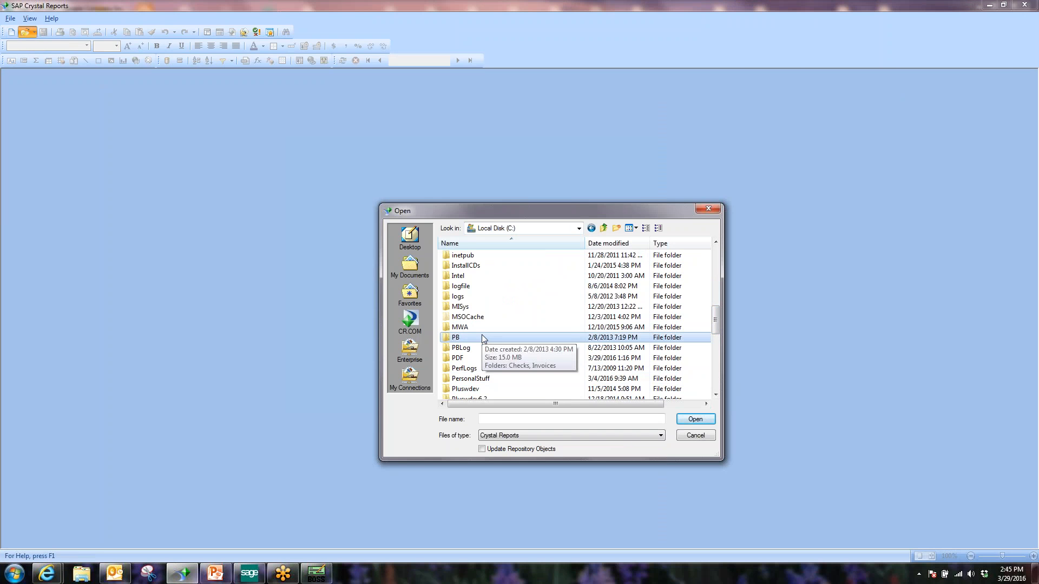
double_click(483, 339)
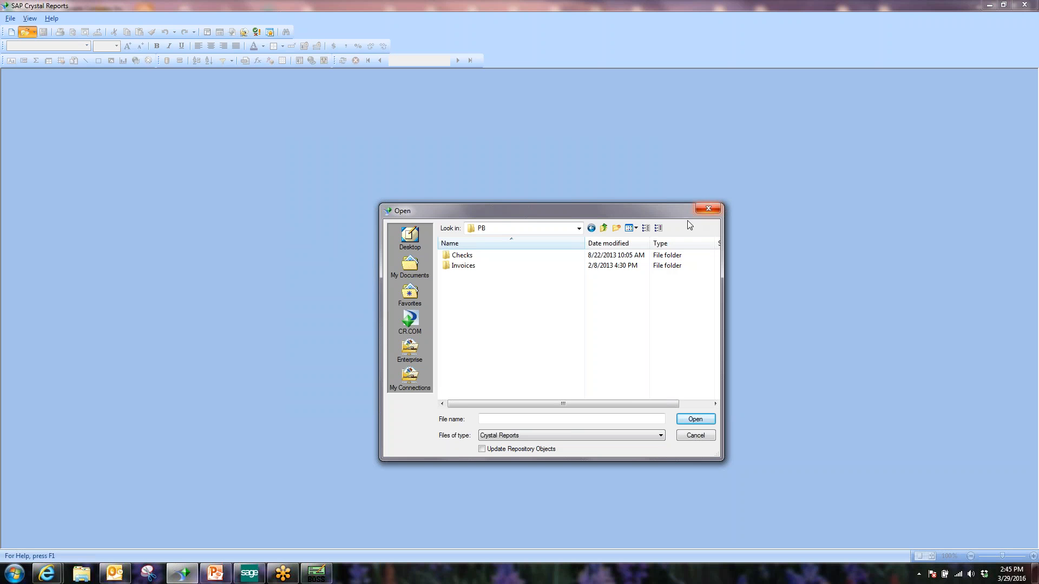
click(603, 227)
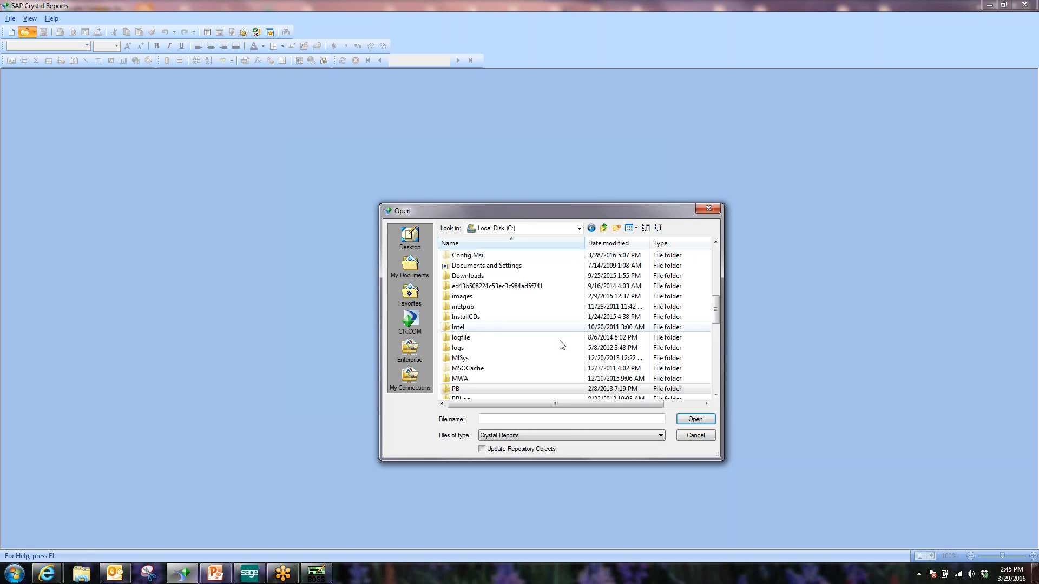
Browse into the PrintBoss folder on the C: drive and open its Specs subfolder.
drag(715, 319, 717, 353)
double_click(487, 286)
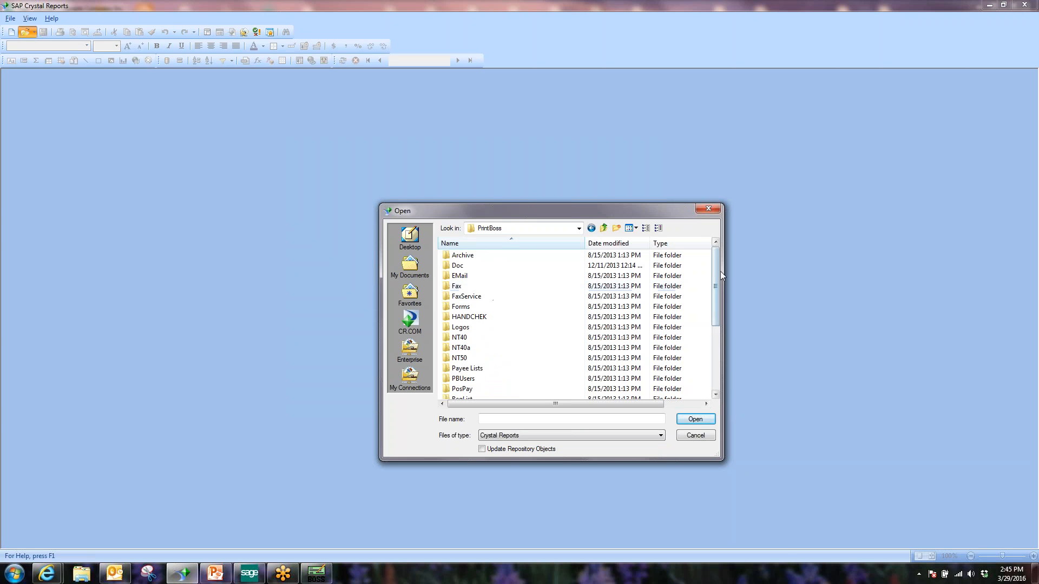
drag(716, 265, 715, 277)
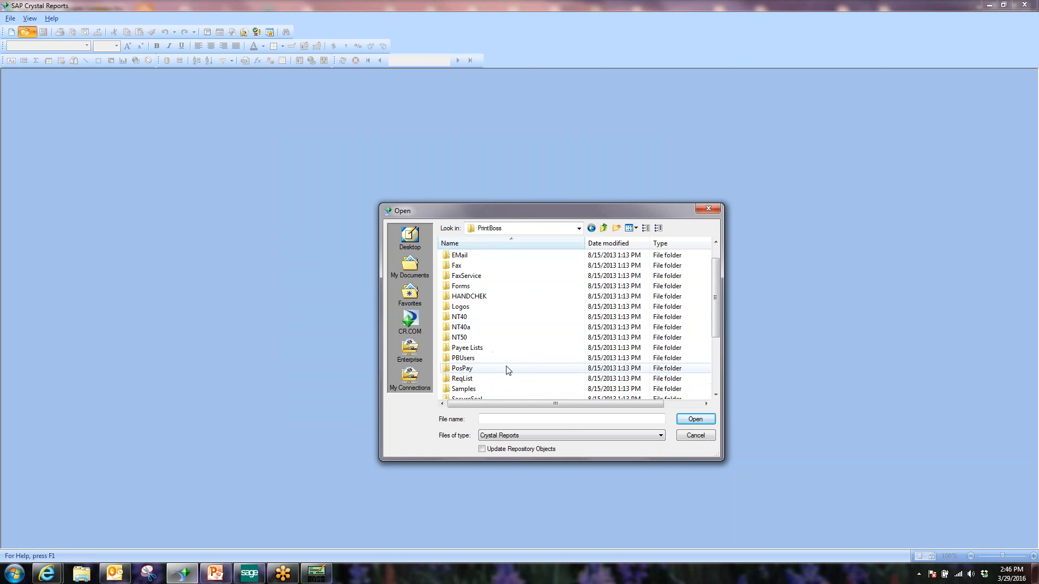
scroll(512, 300, down, 2)
double_click(484, 367)
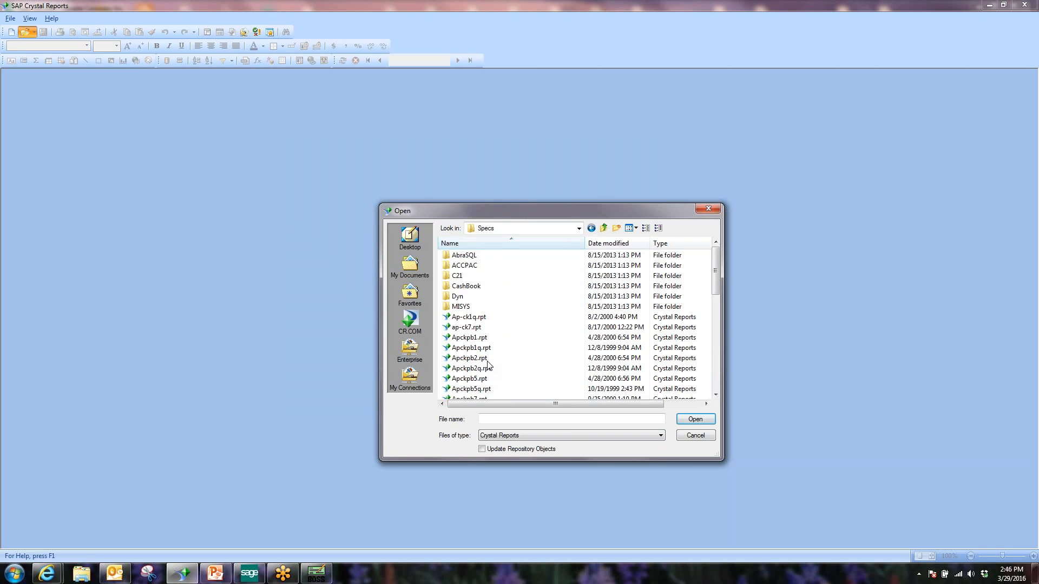
Find the order confirmation report Oeconpb1.rpt among the Specs files and open it.
drag(716, 268, 715, 357)
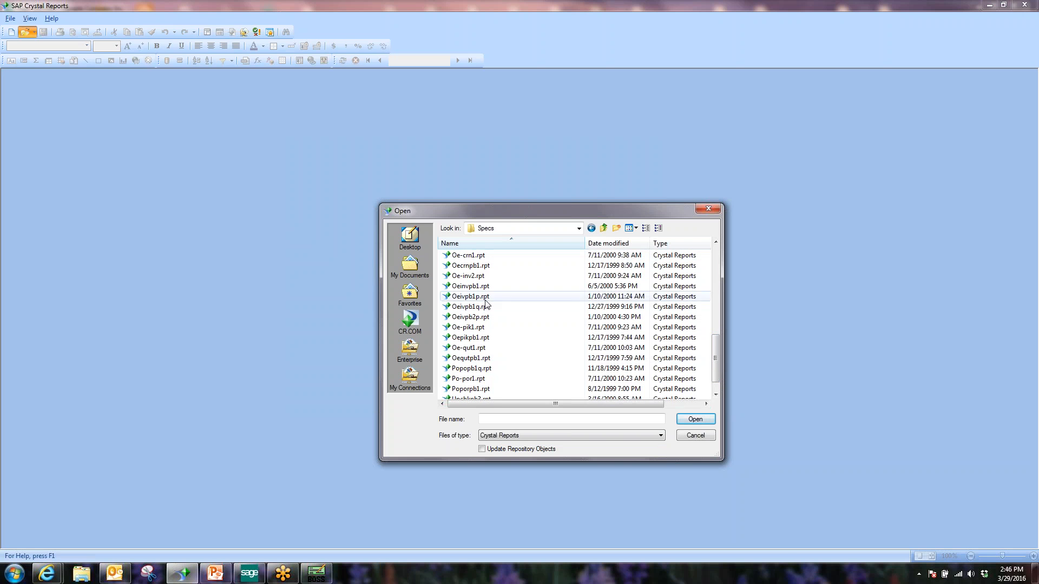
click(715, 395)
click(715, 394)
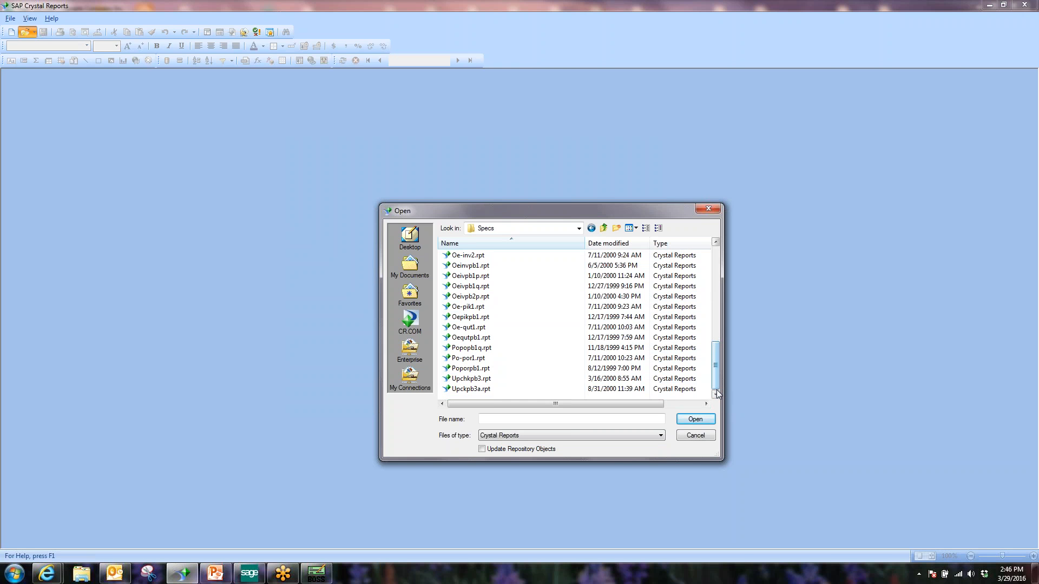
drag(717, 389, 718, 373)
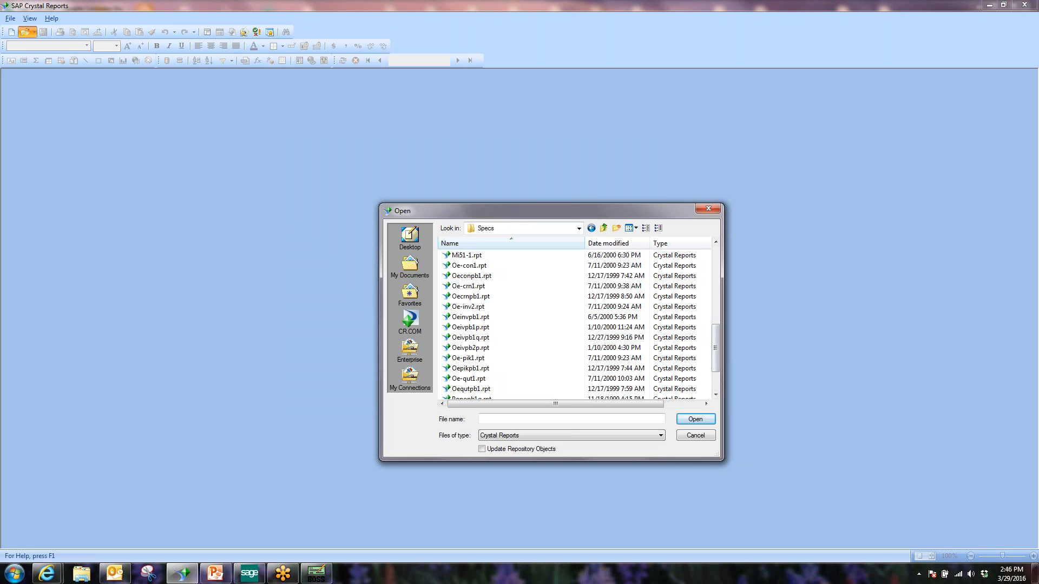
drag(715, 369, 715, 364)
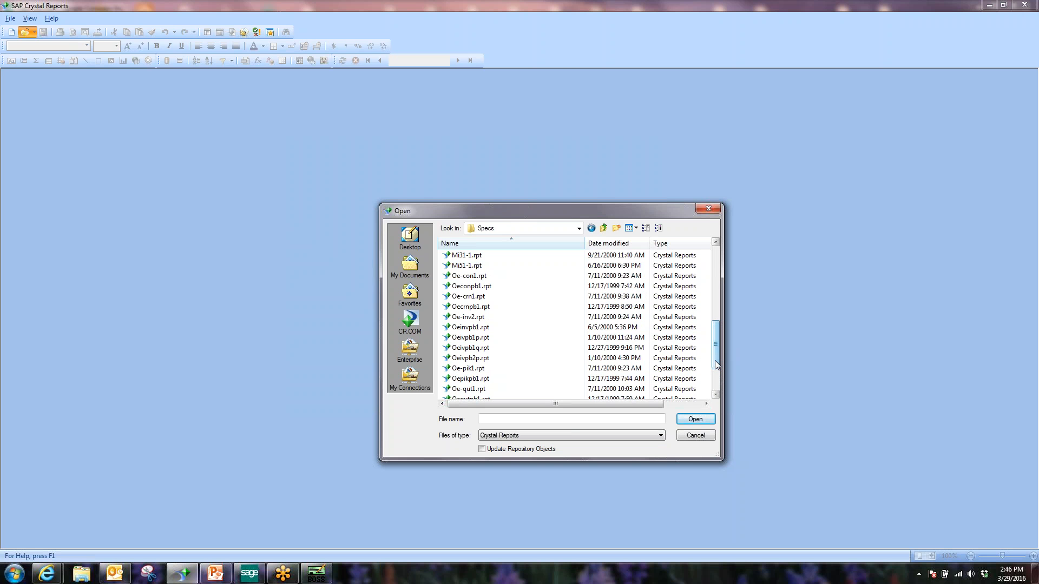
click(500, 276)
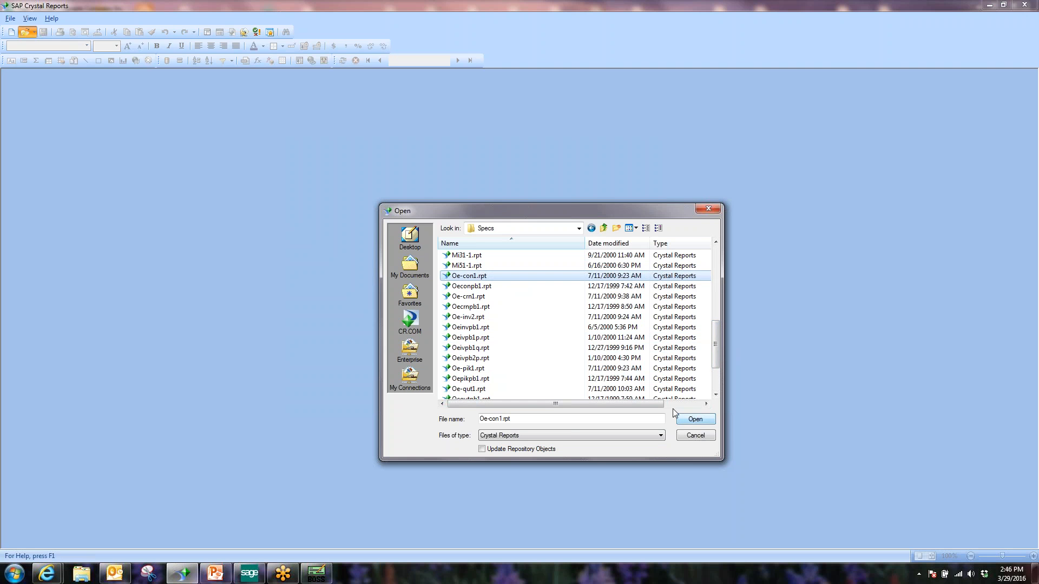
click(441, 286)
click(686, 421)
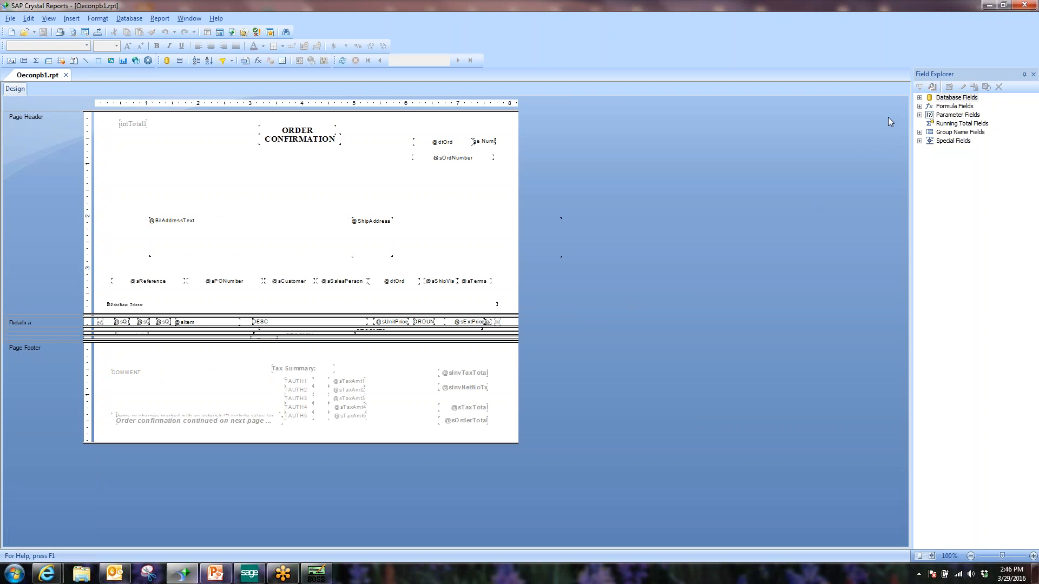
Expand the report's formula fields in the Field Explorer and widen the explorer slightly.
click(919, 106)
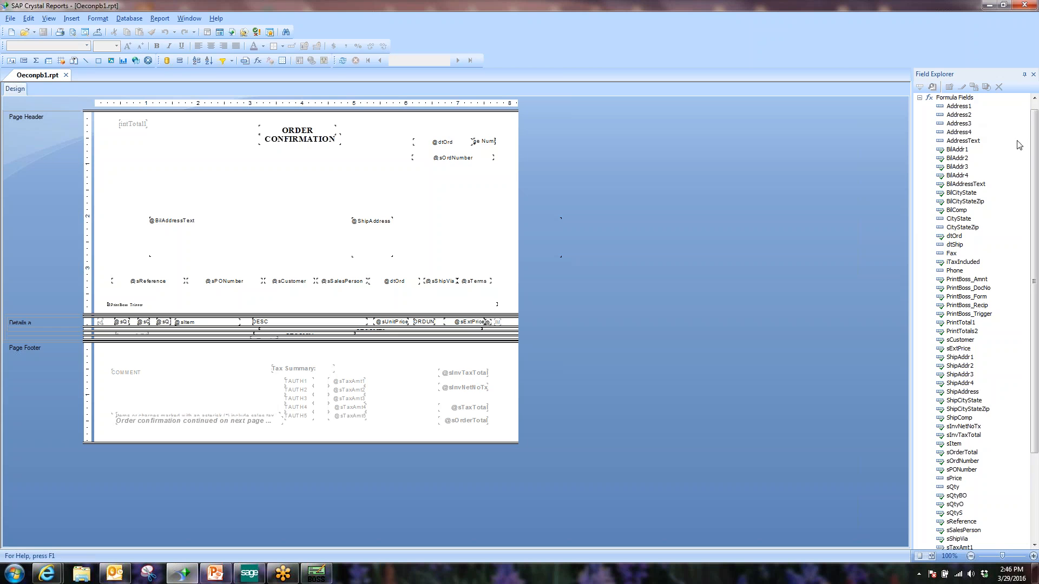
drag(1036, 154, 1036, 181)
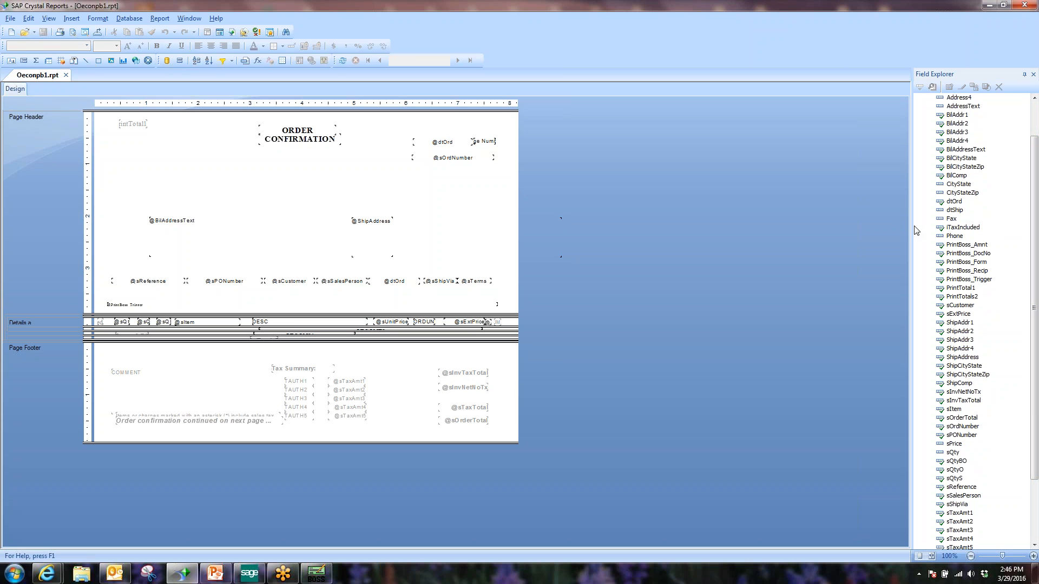
drag(912, 227, 887, 236)
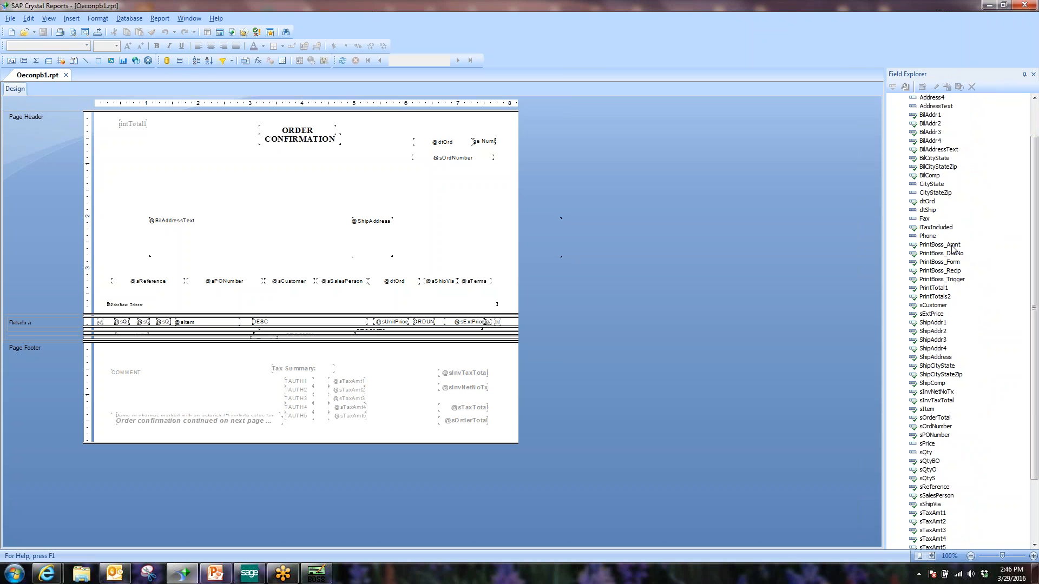
Go through the PrintBoss_Amnt, PrintBoss_DocNo, PrintBoss_Form, PrintBoss_Recip and PrintBoss_Trigger formula fields.
click(953, 247)
click(940, 255)
click(942, 263)
click(944, 271)
click(945, 279)
click(944, 288)
Open the PrintBoss_DocNo formula to read which database field it uses, and close the formula editor.
click(947, 254)
click(934, 87)
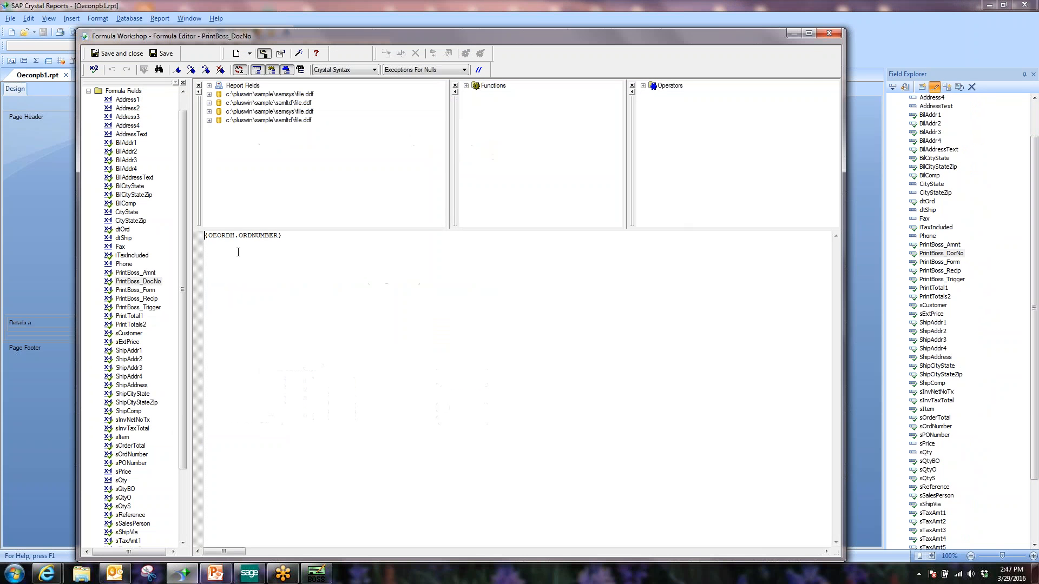
click(828, 34)
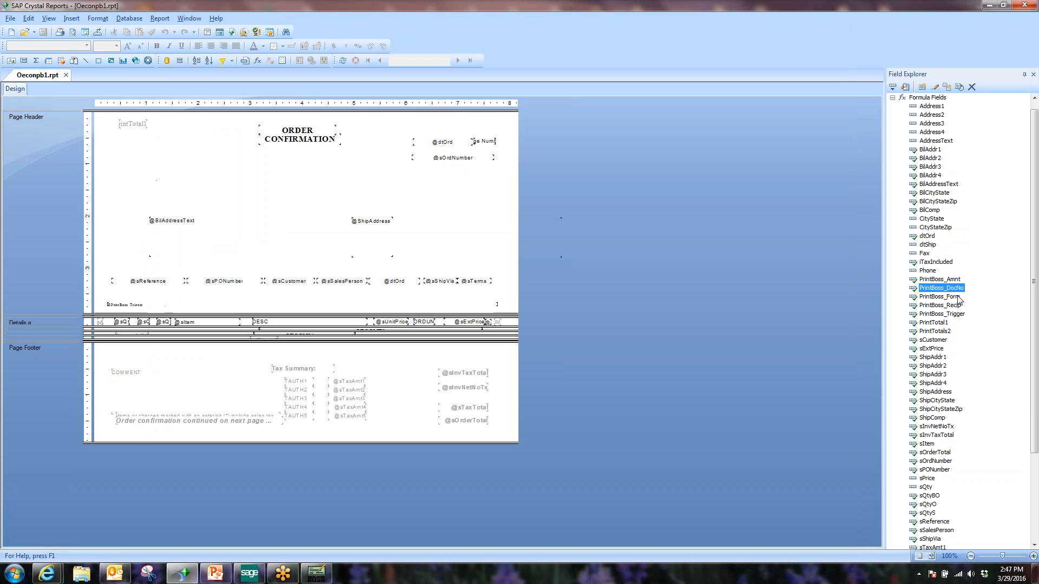
Open the PrintBoss_Form formula and select the whole quoted form name in it.
click(949, 299)
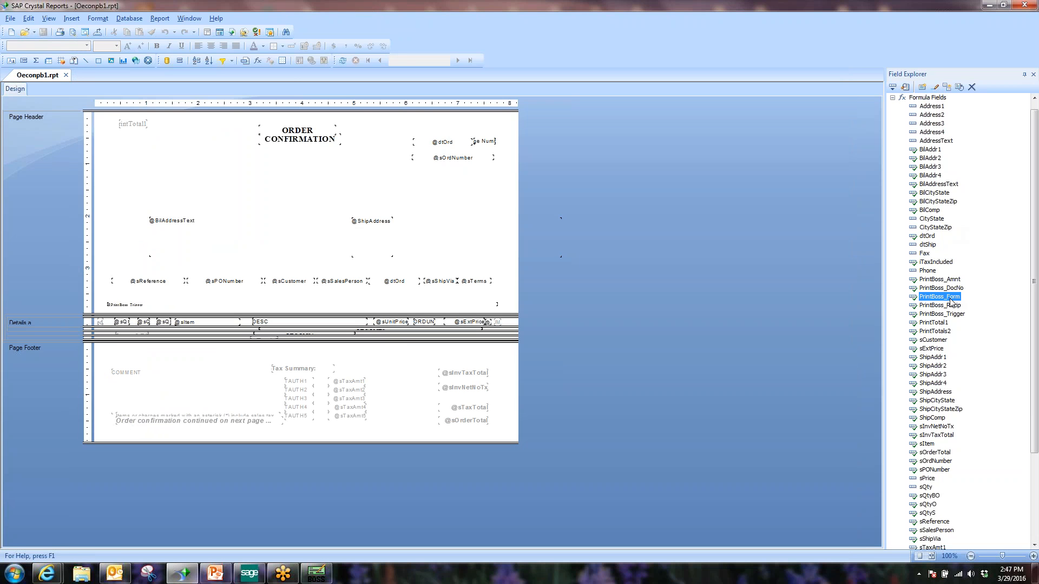
click(934, 87)
drag(248, 235, 205, 236)
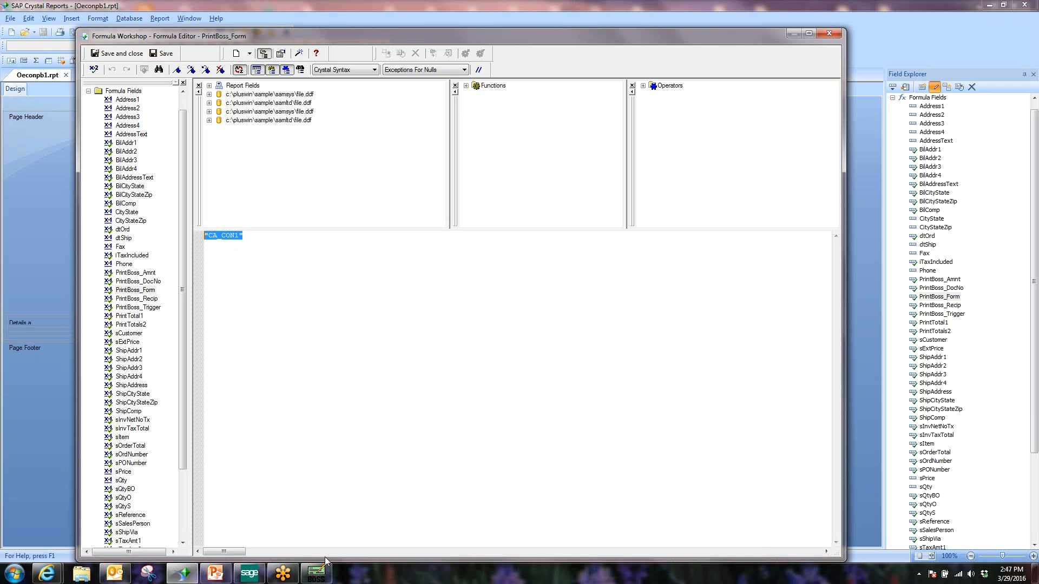
Switch to PrintBoss, open the form list and view the Ca_con1 form.
click(318, 574)
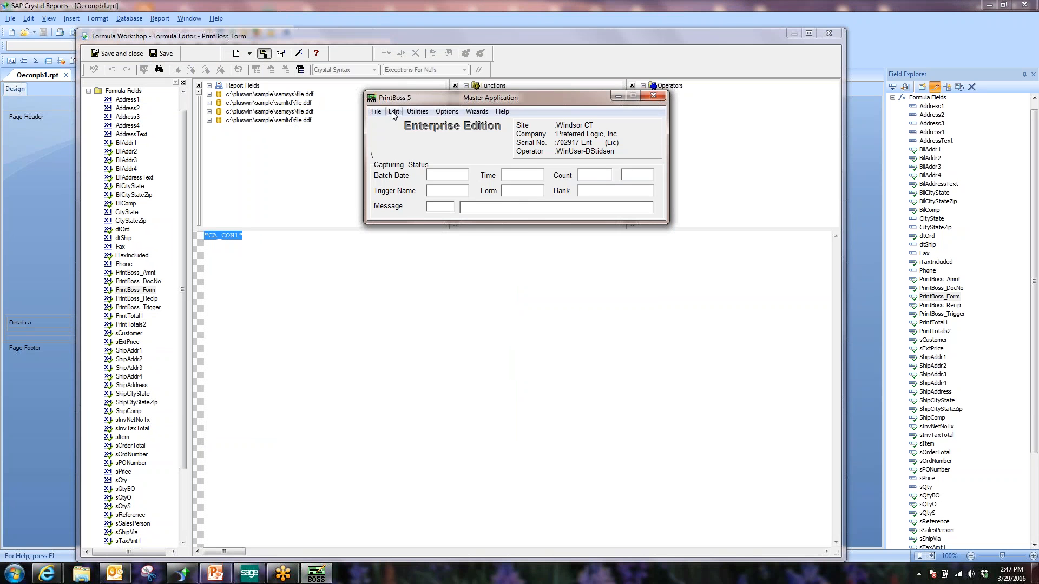
click(394, 111)
click(399, 122)
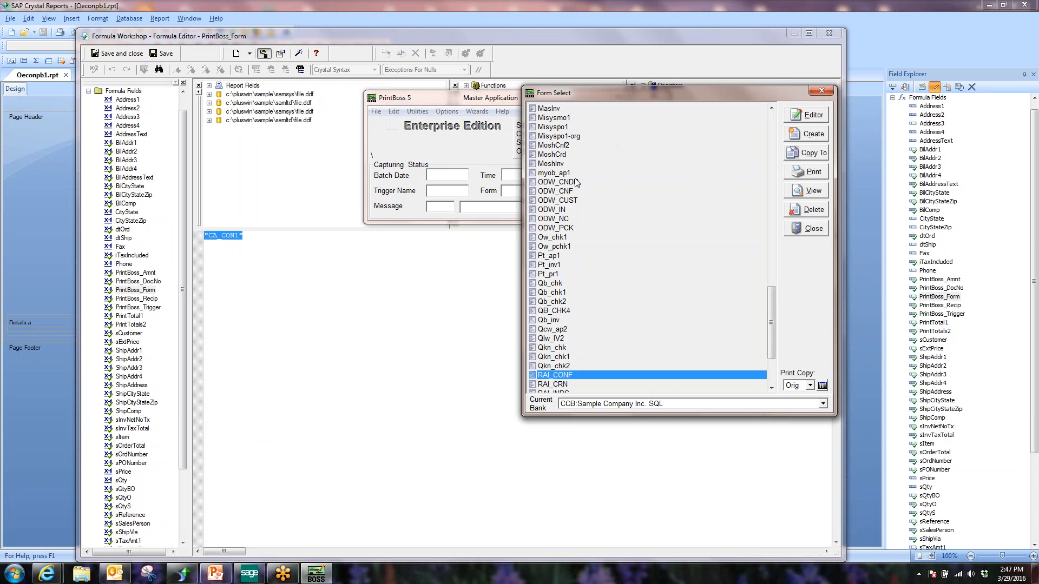
drag(775, 303, 777, 131)
click(557, 320)
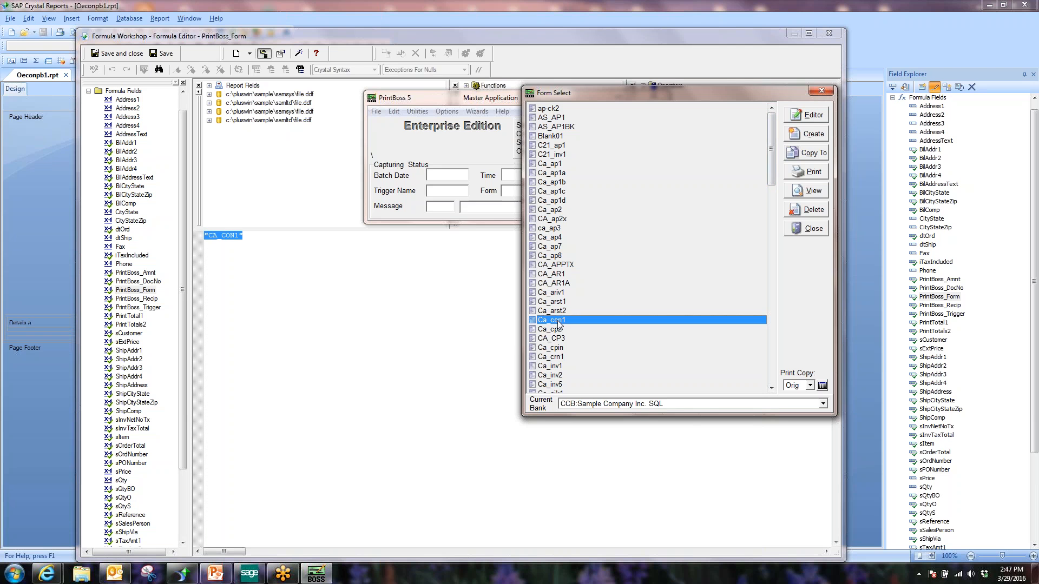
click(806, 189)
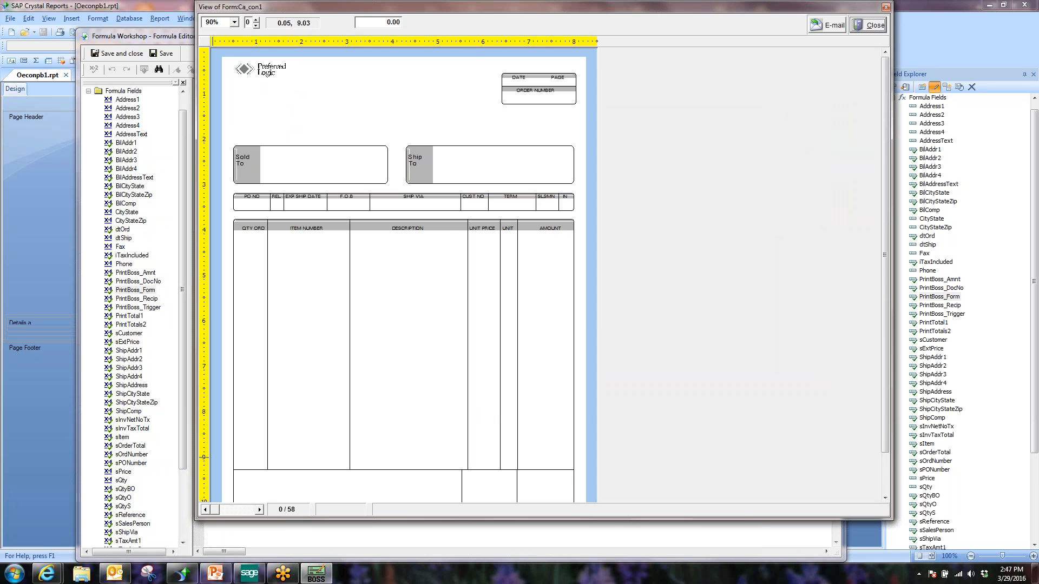
Return to Crystal Reports, close the formula editor and select the PrintBoss_Trigger field at the bottom of the page header.
click(54, 401)
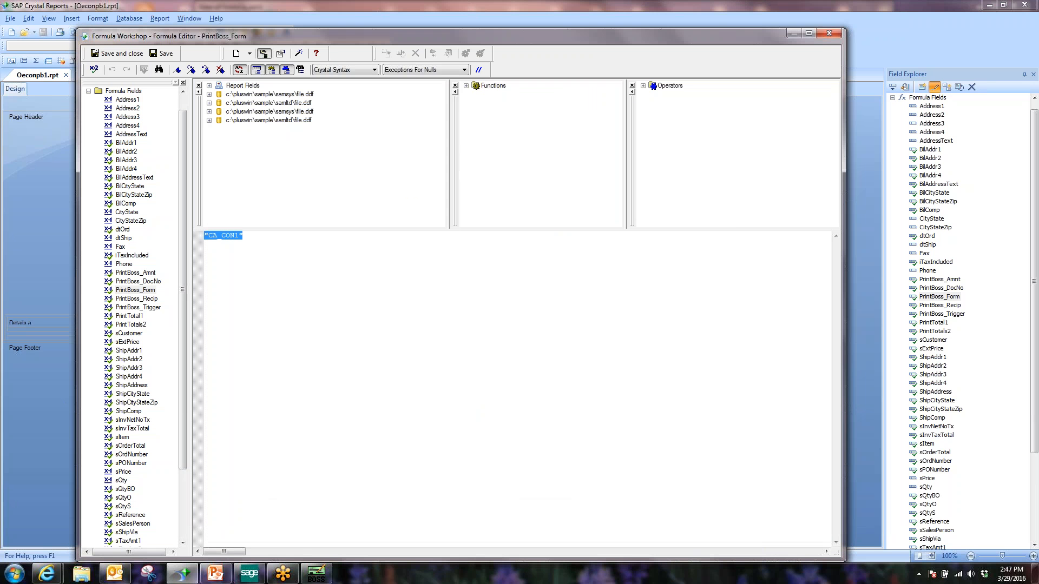
click(826, 37)
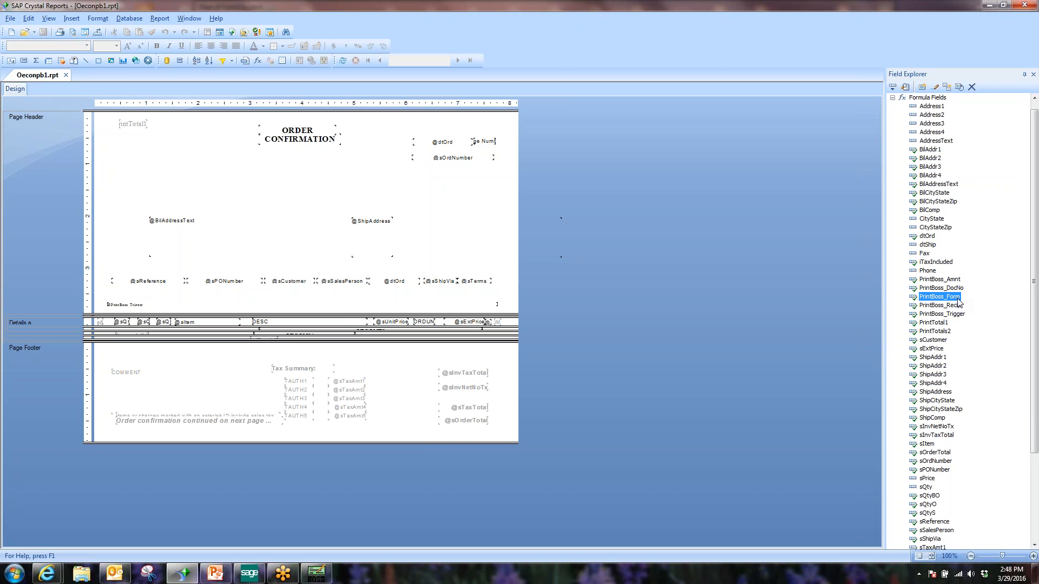
click(132, 306)
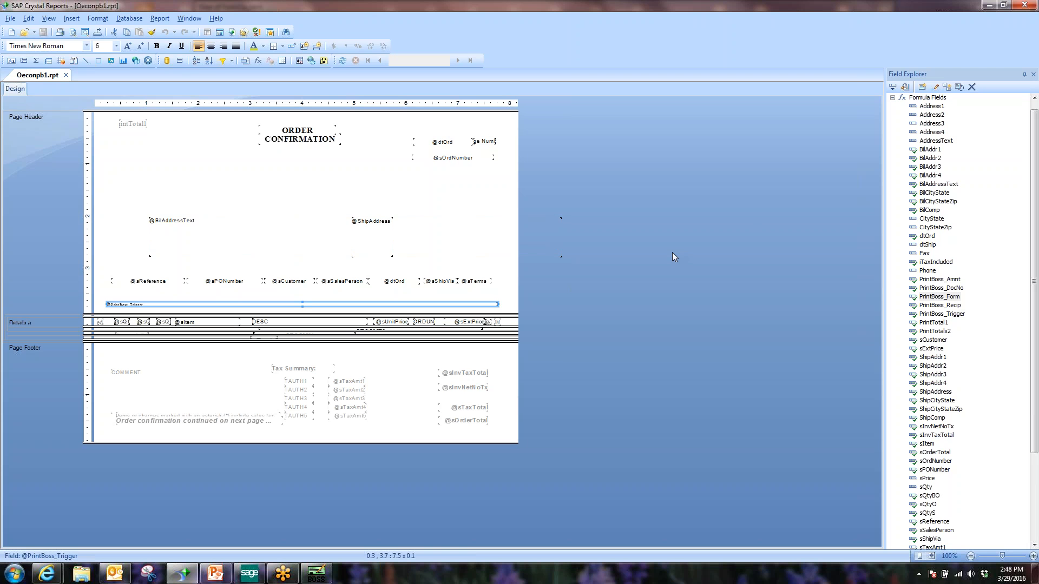
Close Crystal Reports and the Ca_con1 form view in PrintBoss.
click(1024, 5)
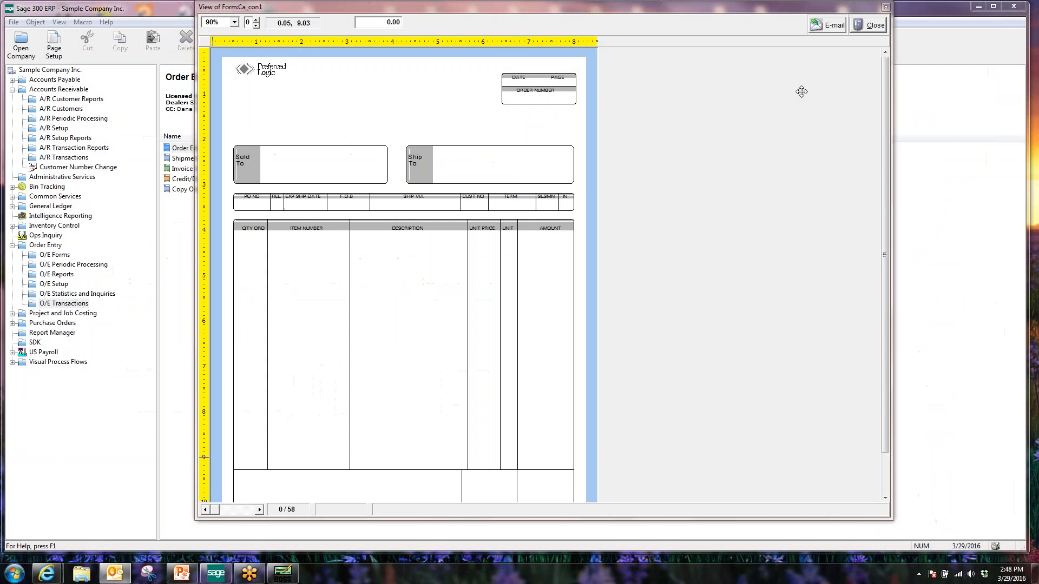
click(874, 25)
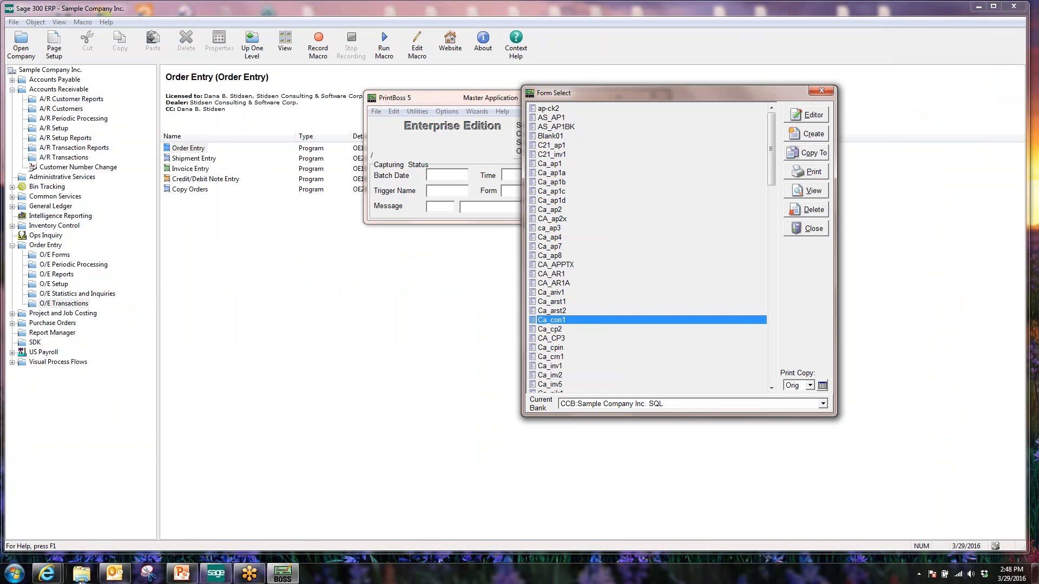
Find the ODW_PCK form in the PrintBoss form list and view its picking slip layout.
mouse_move(114, 572)
drag(773, 164, 773, 292)
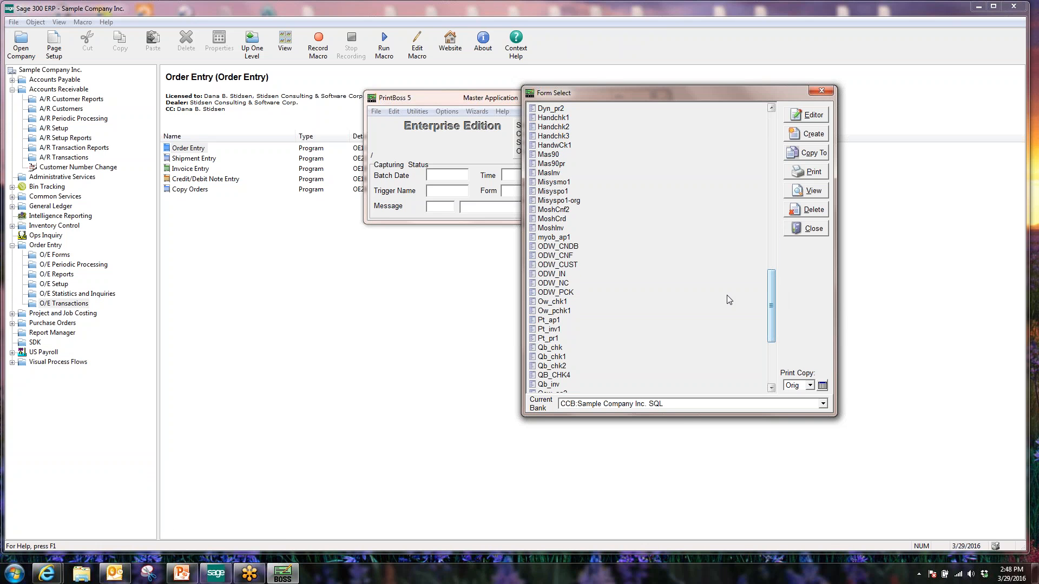
click(571, 295)
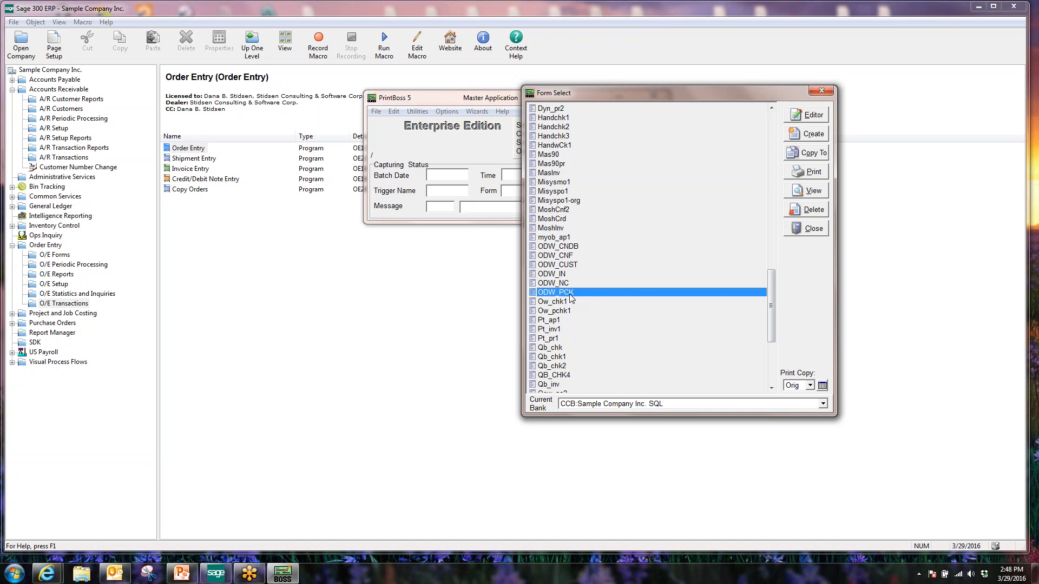
click(809, 191)
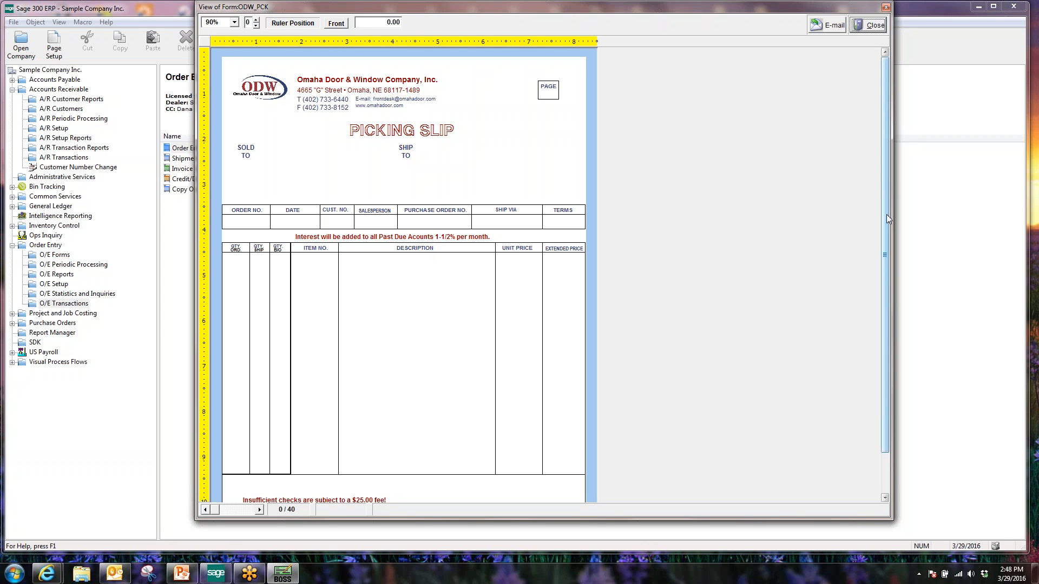
mouse_move(886, 214)
mouse_down()
mouse_move(885, 268)
mouse_move(893, 206)
mouse_up()
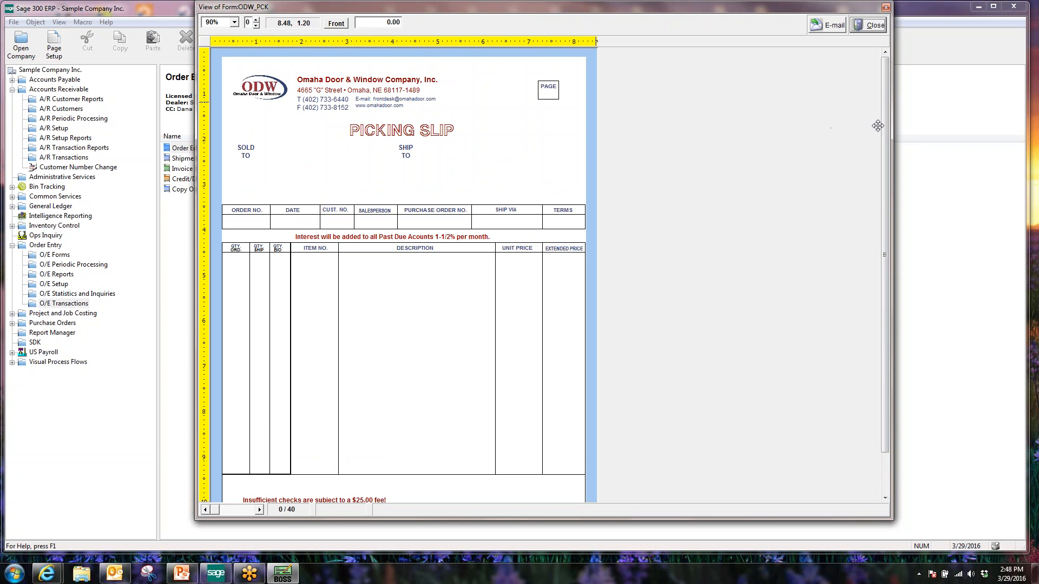
Check the back and front sides of the ODW_PCK picking slip form, and close its view.
mouse_move(886, 116)
mouse_down()
mouse_move(888, 133)
mouse_move(888, 116)
mouse_up()
click(336, 23)
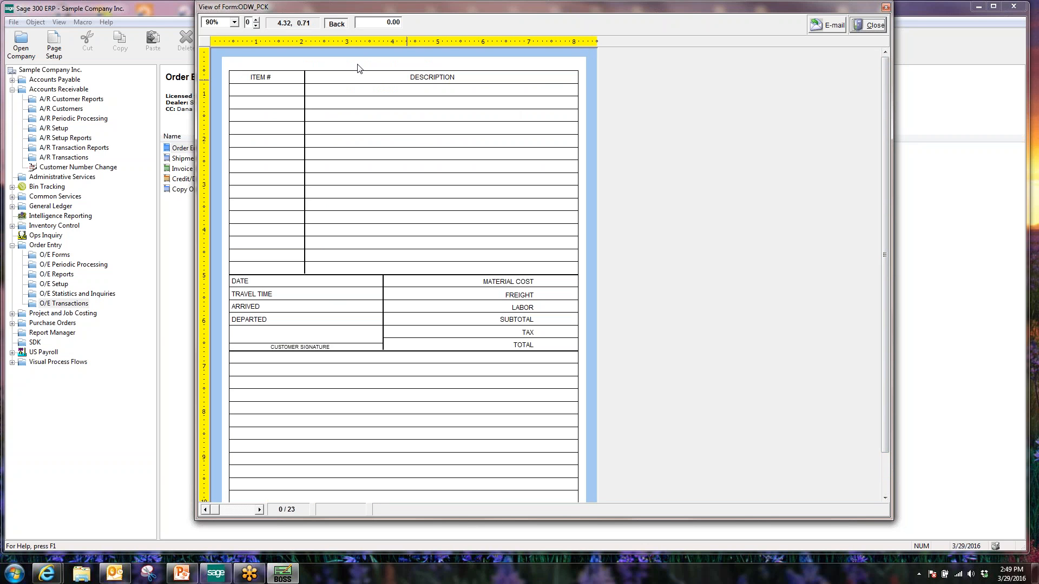
click(336, 24)
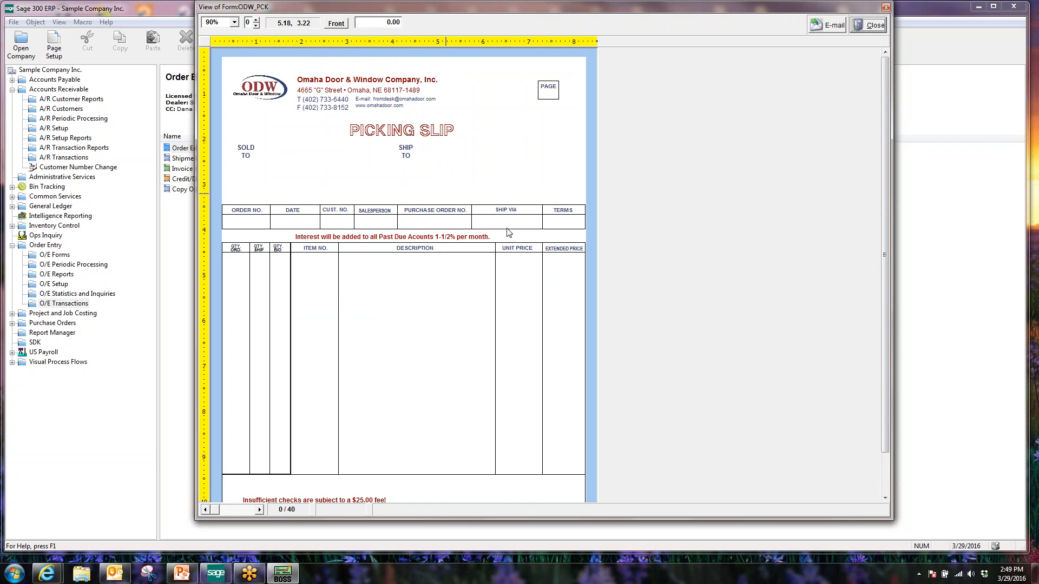
click(336, 23)
click(335, 24)
click(877, 27)
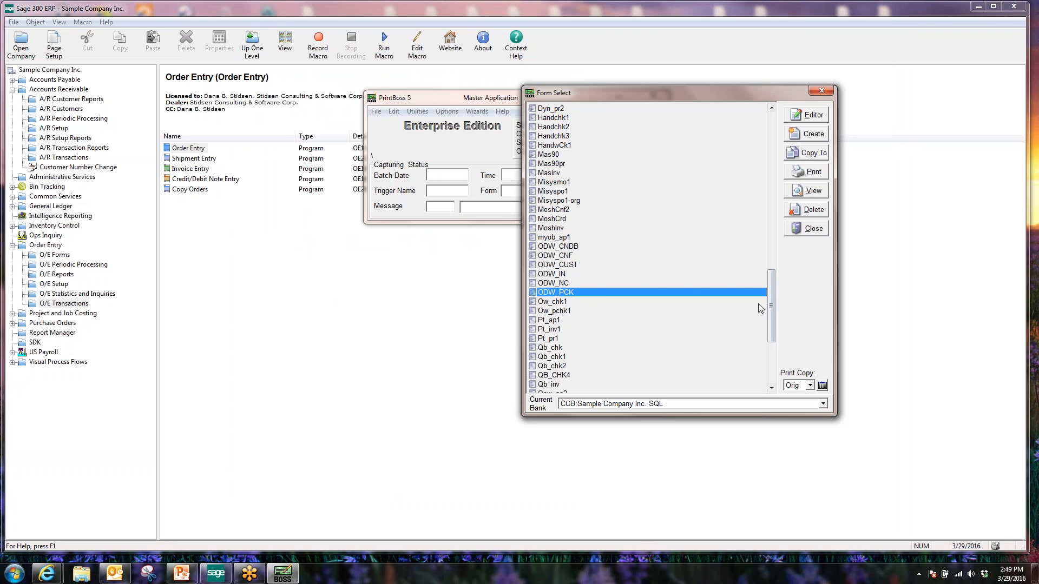
Look through the form names around the ODW forms in the form list and close the list.
scroll(775, 302, up, 3)
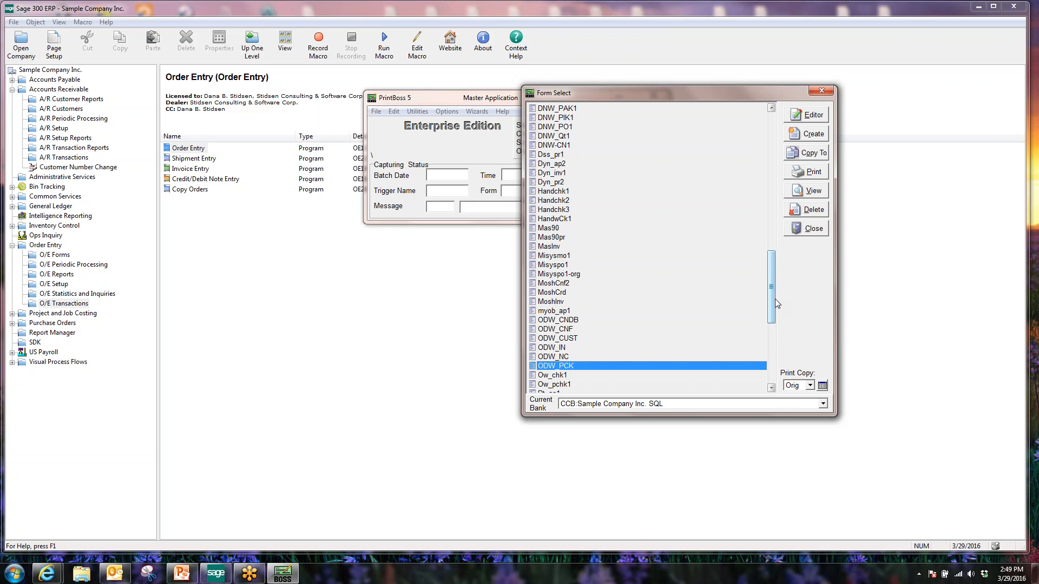
scroll(771, 308, down, 2)
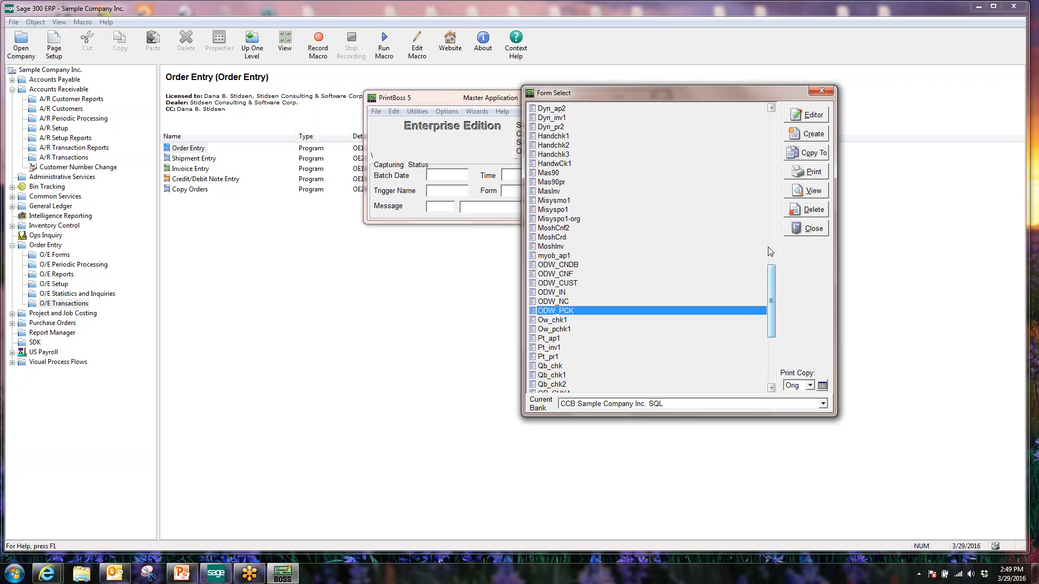
scroll(770, 275, up, 1)
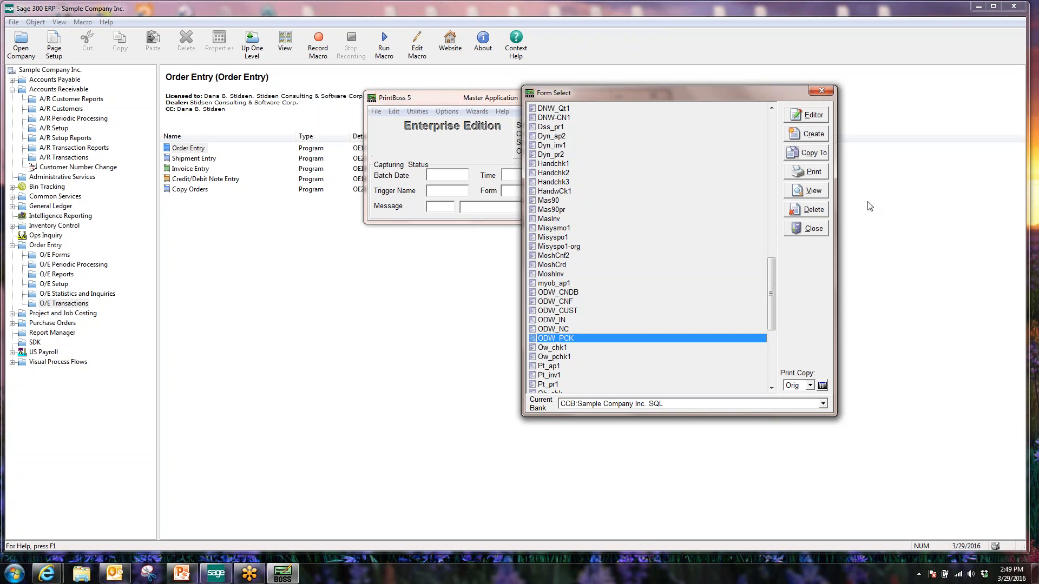
click(813, 228)
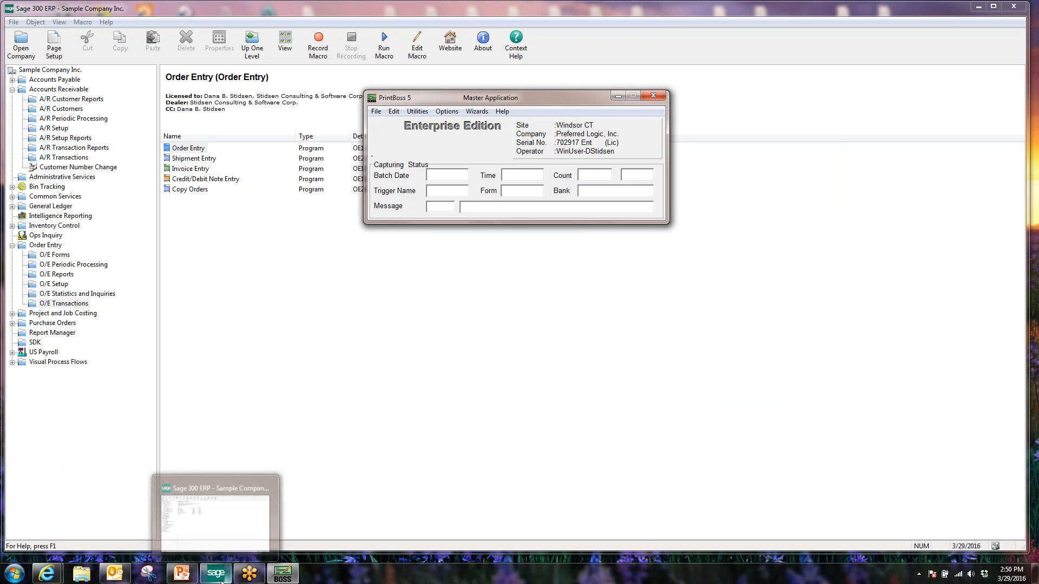
Switch to PowerPoint, close the PrintBossAndVCWebinar.pptx presentation, and exit PrintBoss.
click(182, 573)
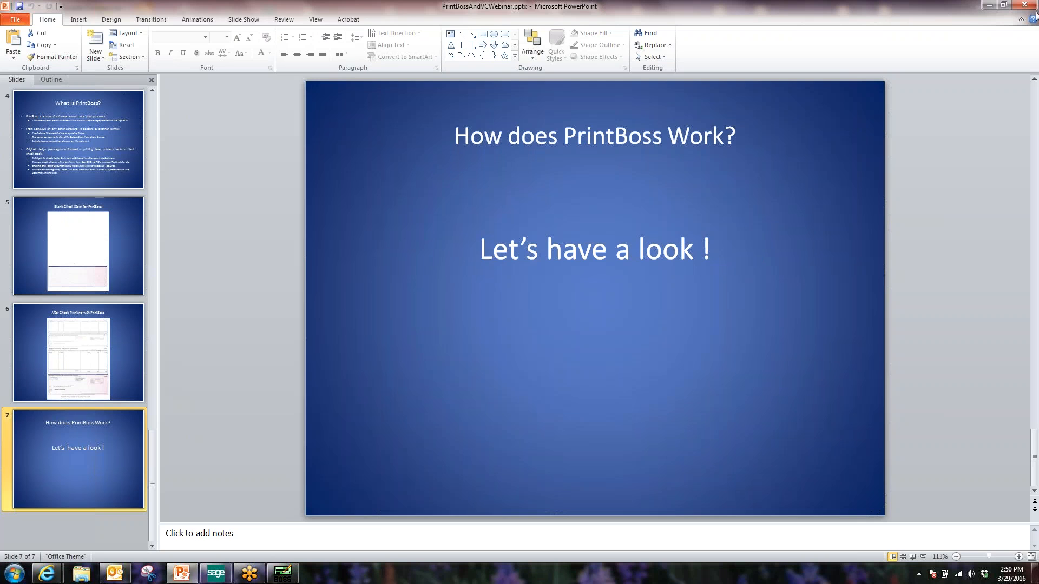
click(1030, 6)
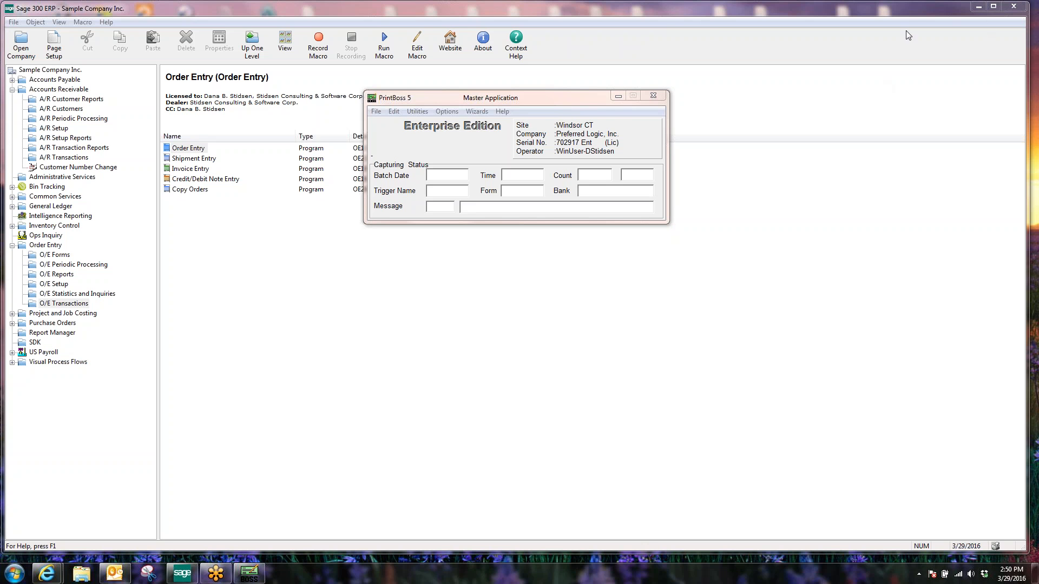
click(653, 95)
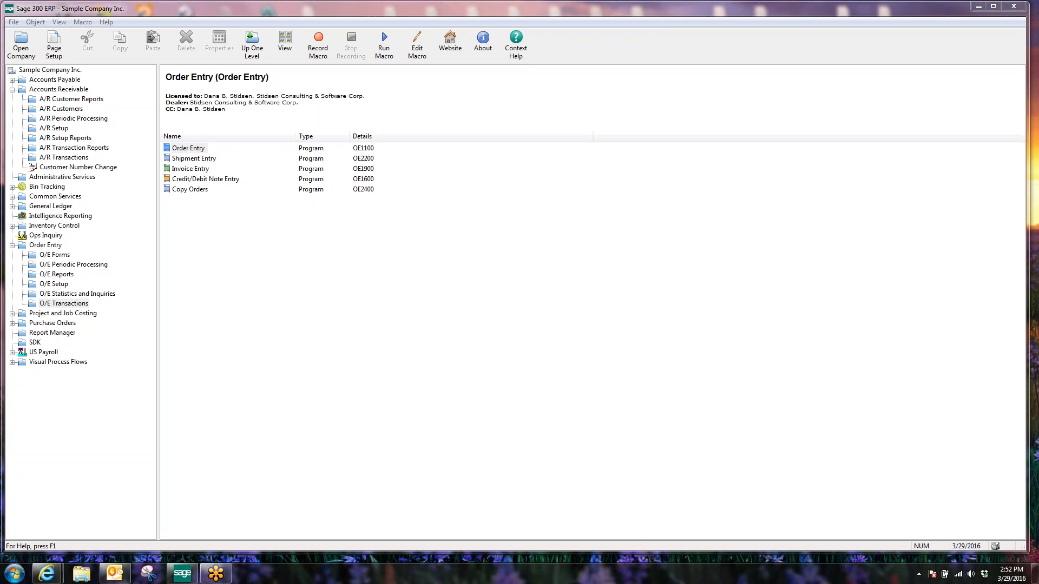
Start PrintBoss again from its PB32 Program entry and open the list of form files.
click(12, 577)
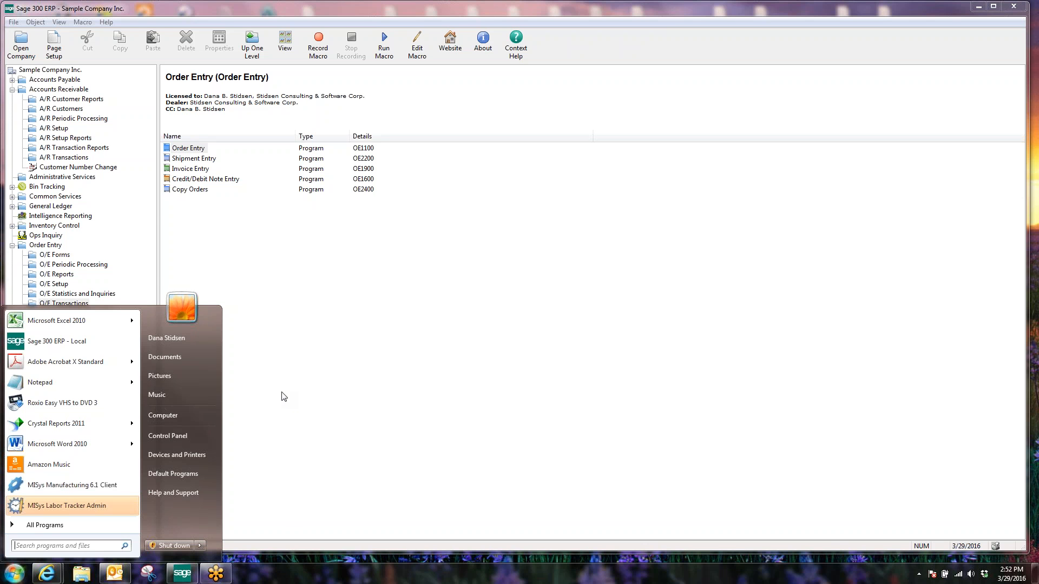
click(64, 525)
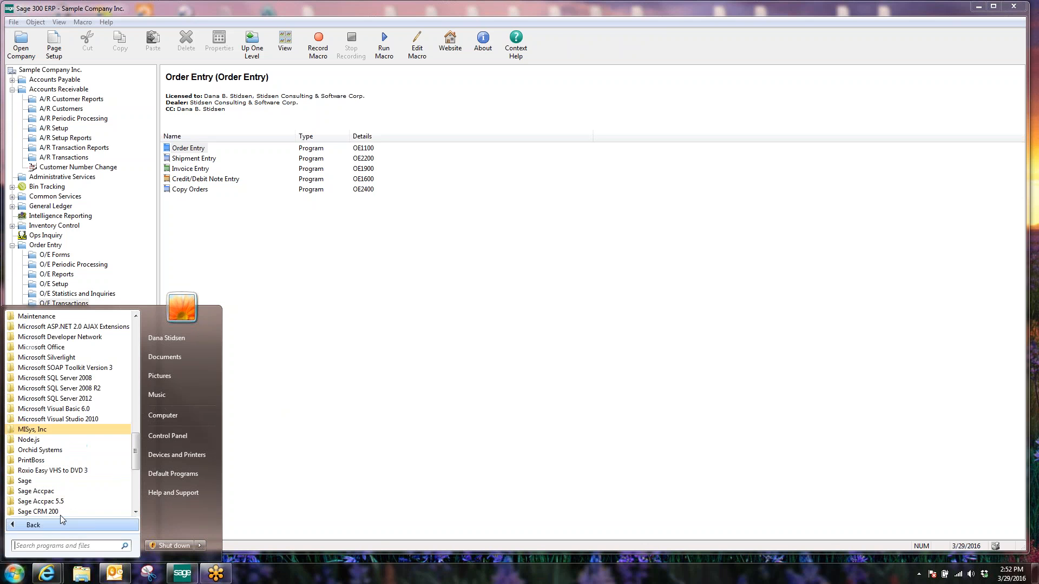
click(47, 462)
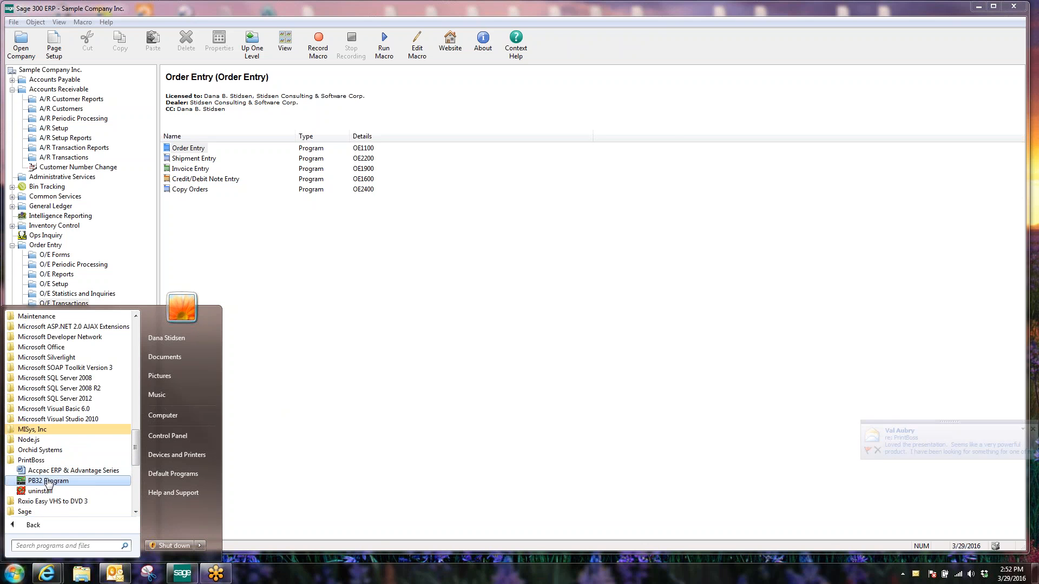
click(48, 481)
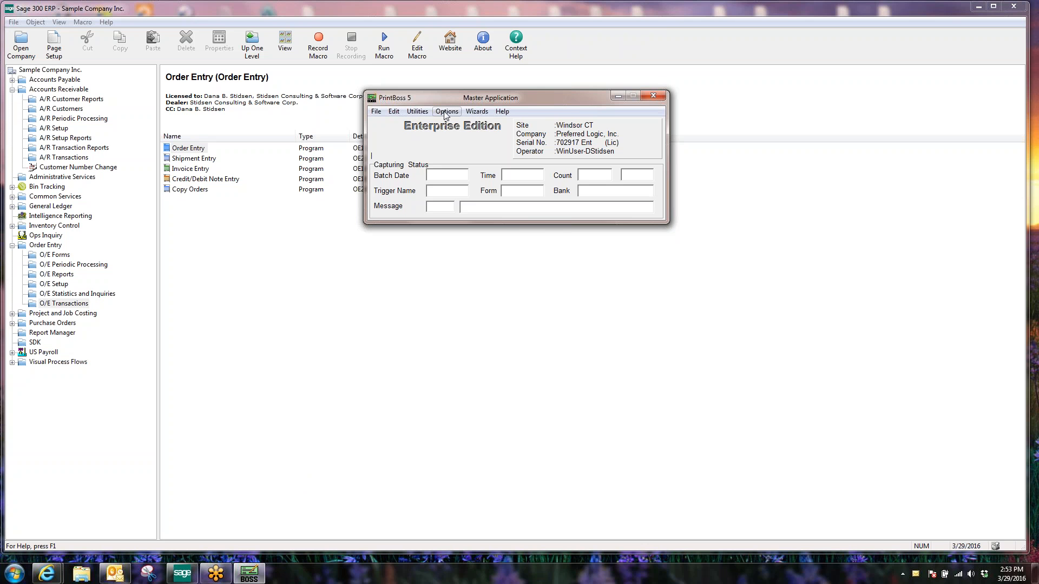
click(394, 111)
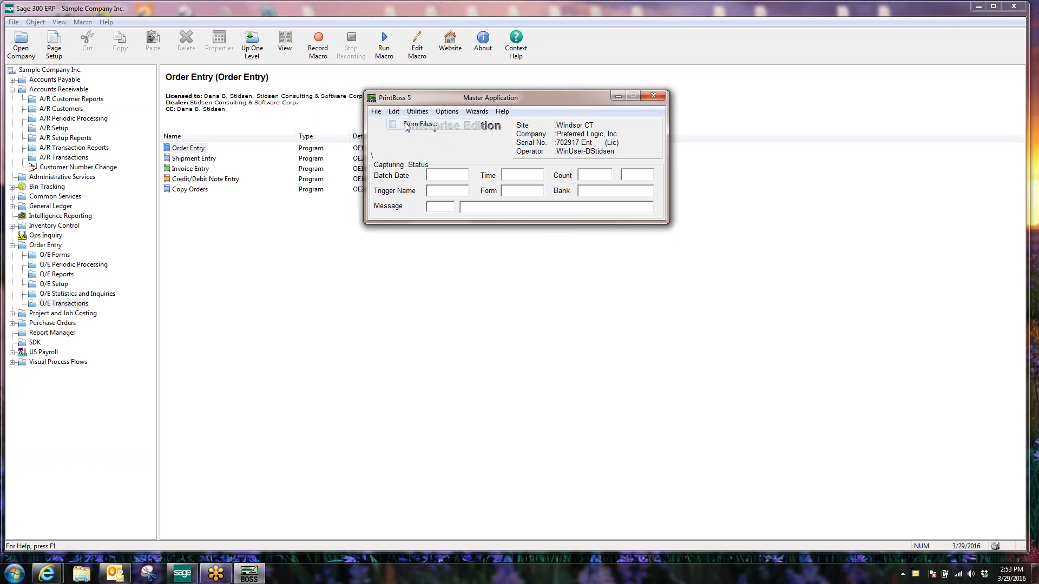
click(407, 124)
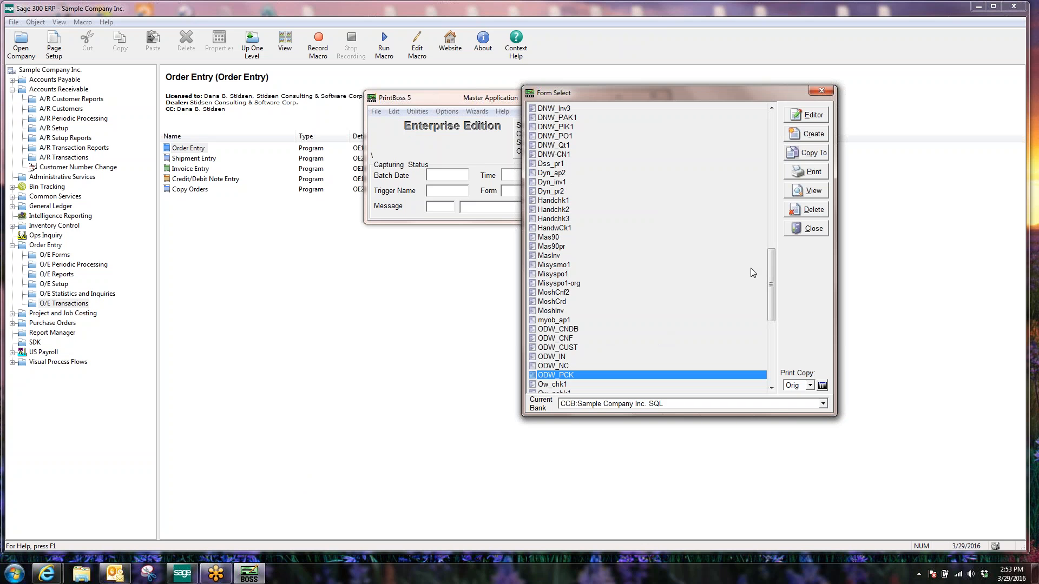
Review the multi-part copies and printer destinations of the RAI_CONF form in the editor, and leave without saving.
drag(771, 283, 747, 347)
click(567, 283)
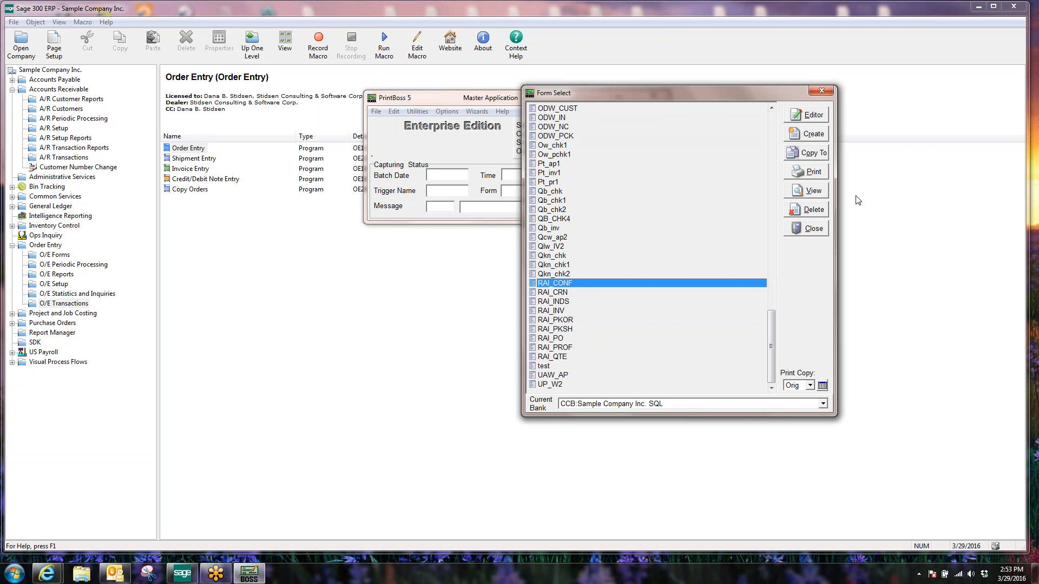
click(811, 116)
click(588, 100)
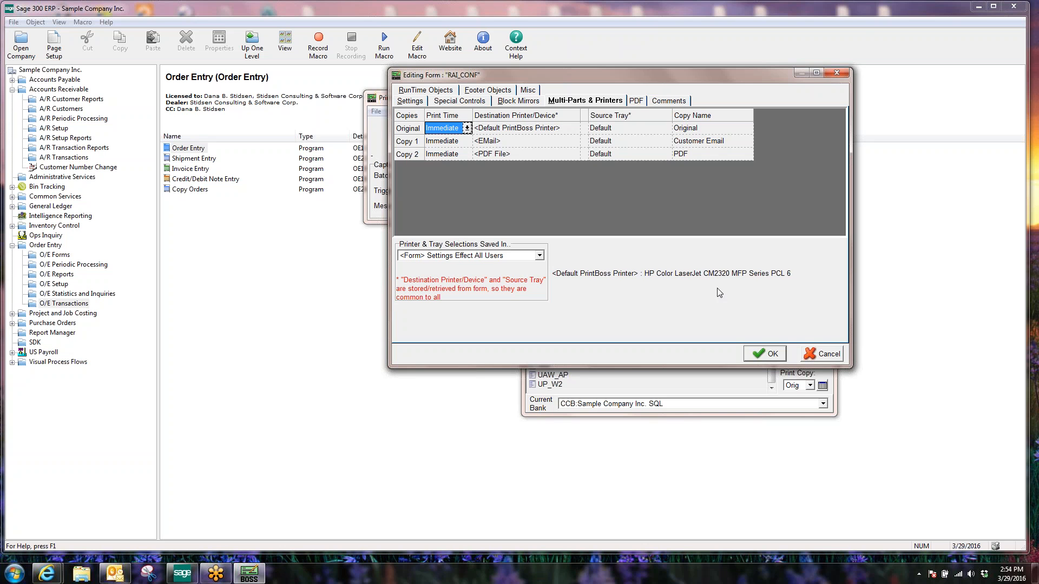
click(823, 354)
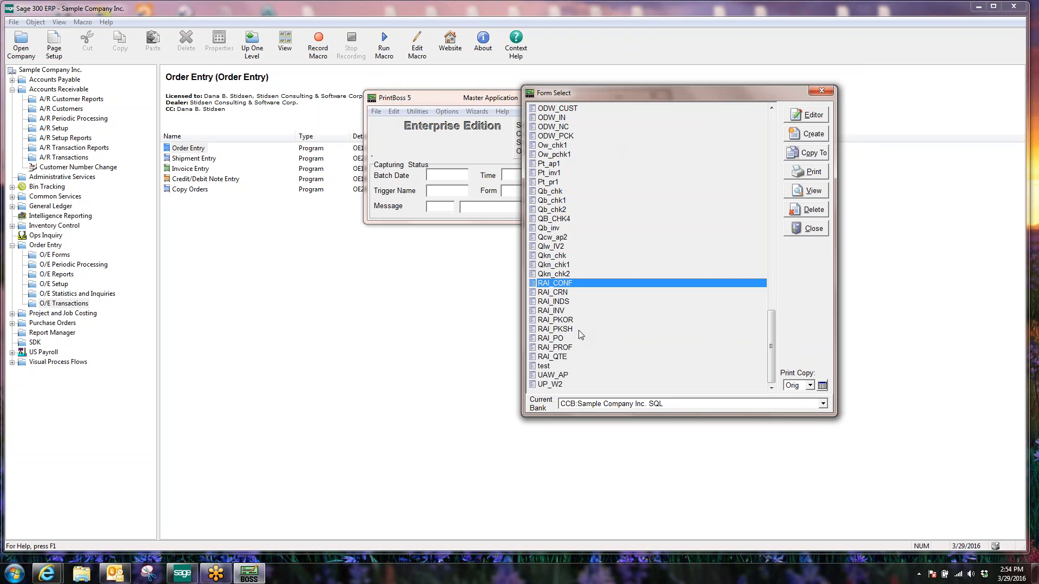
Select print copy 1 for the RAI_CONF form, view its order confirmation layout, and close the view.
drag(770, 347, 811, 385)
click(810, 385)
click(802, 404)
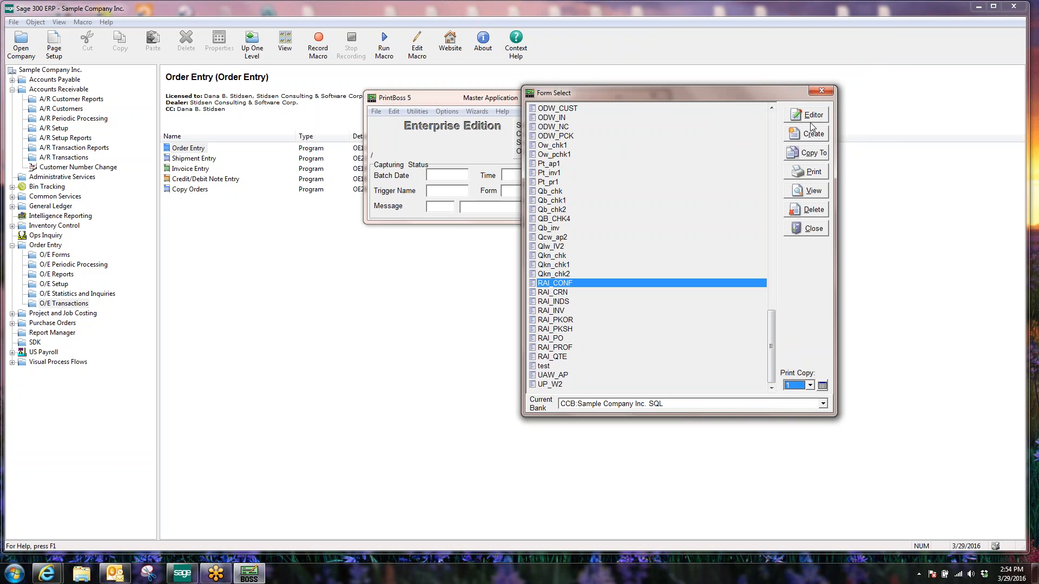
click(816, 192)
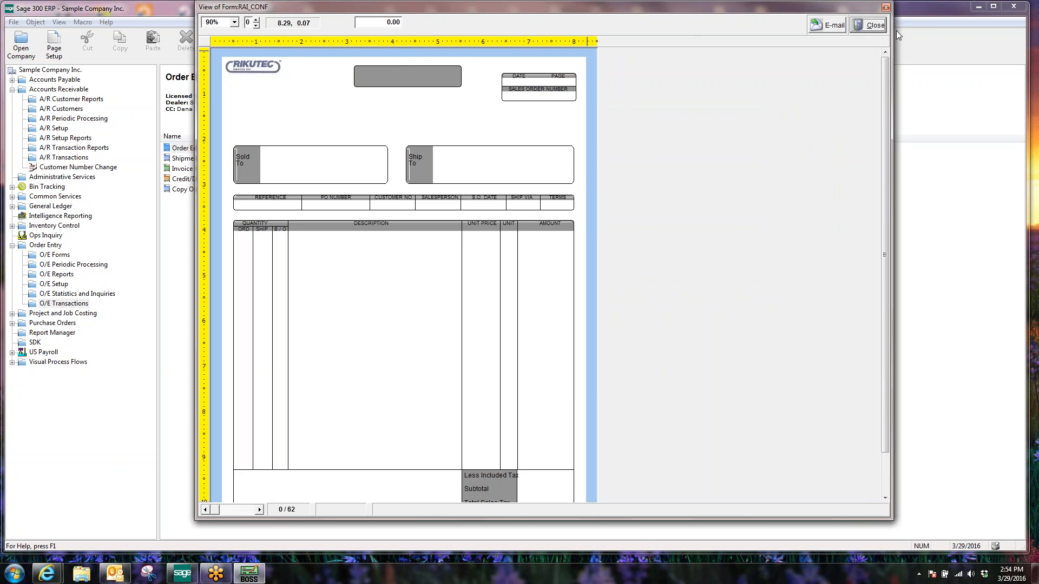
click(871, 25)
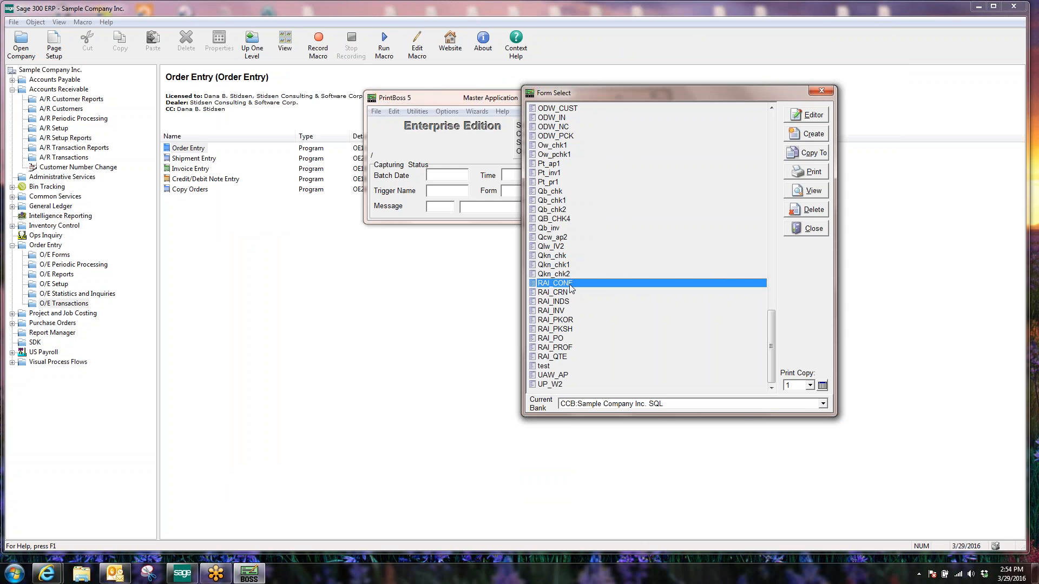
click(818, 192)
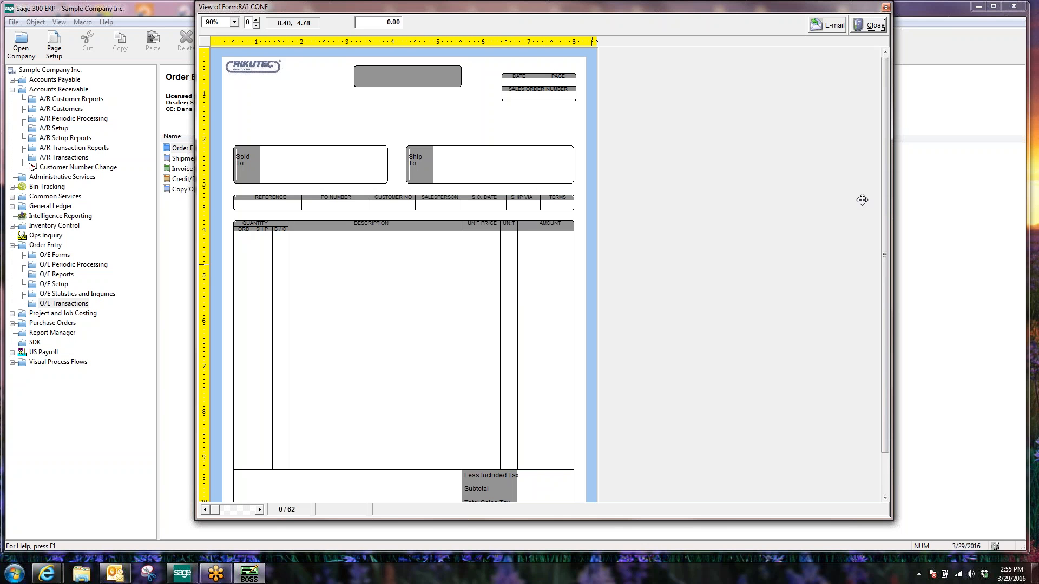
click(873, 27)
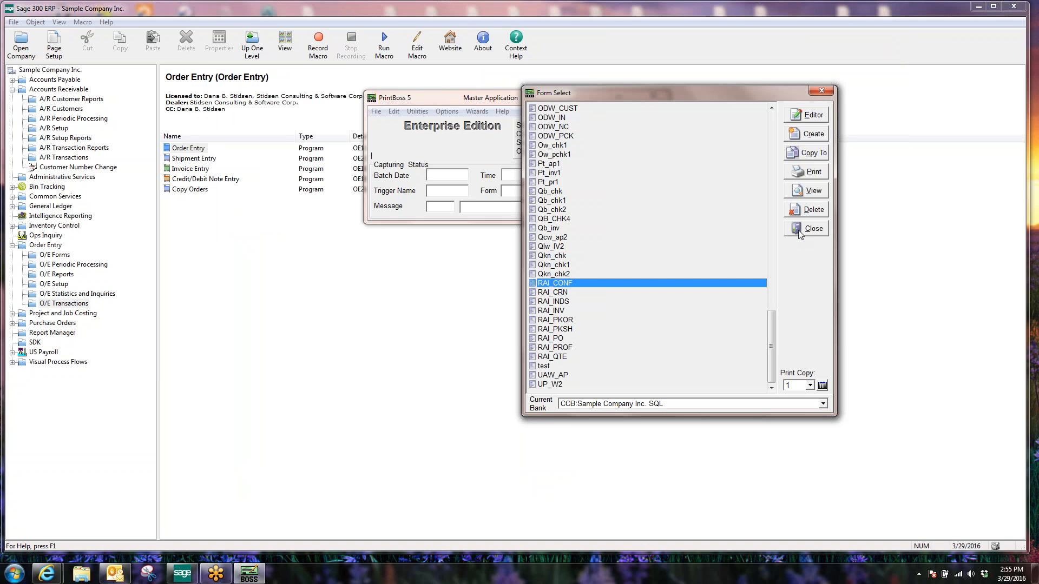
Open the Ca_ap1 accounts payable form for editing, look over its miscellaneous and general settings, and cancel.
drag(771, 336, 778, 138)
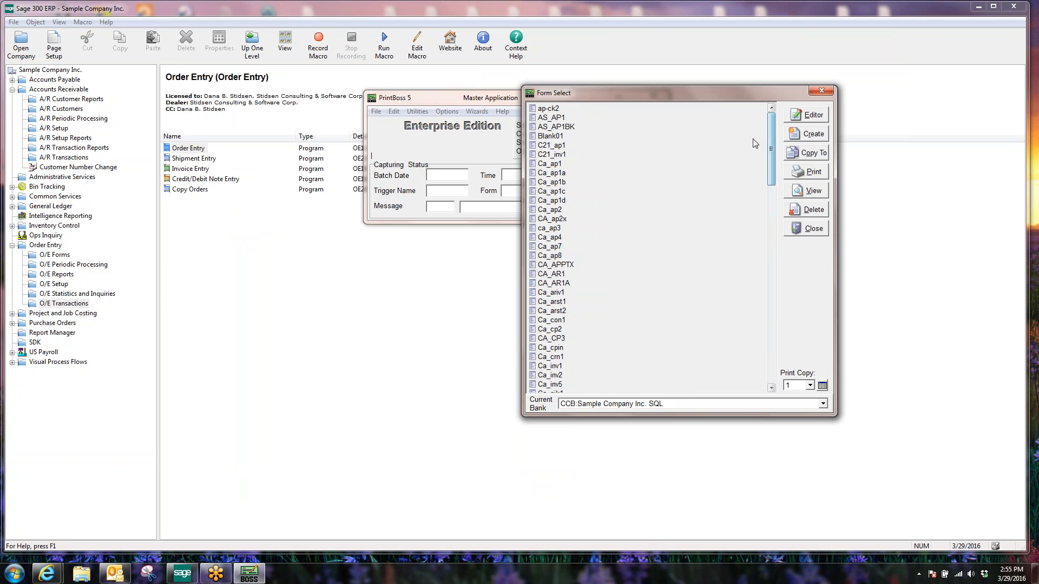
click(556, 165)
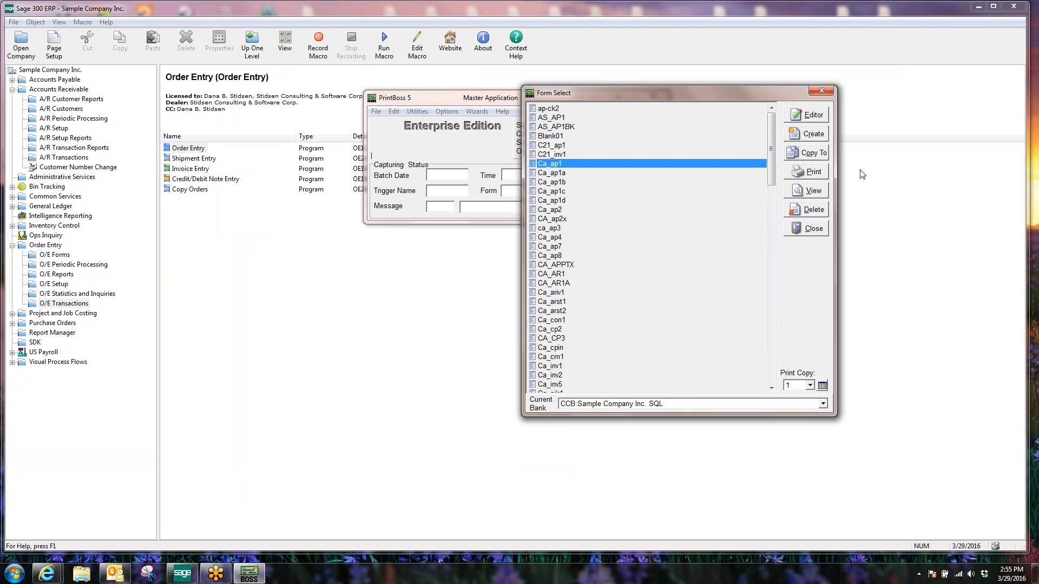
click(808, 116)
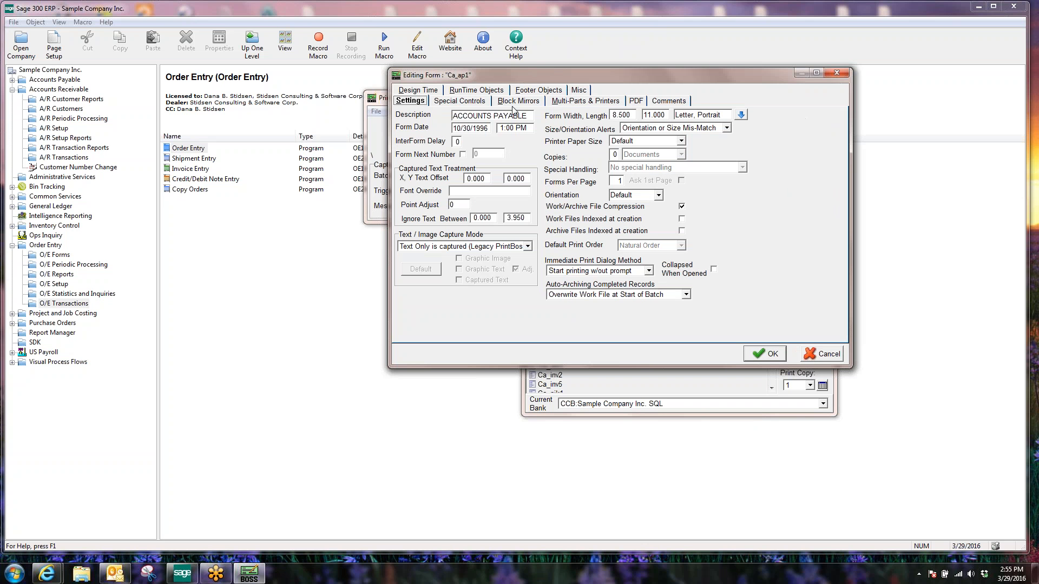
click(583, 91)
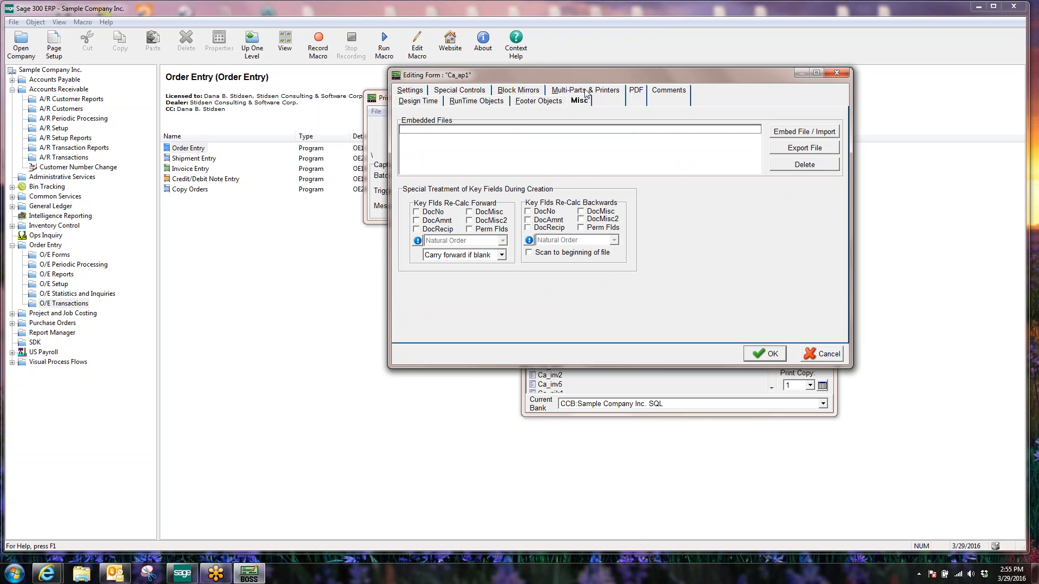
click(421, 92)
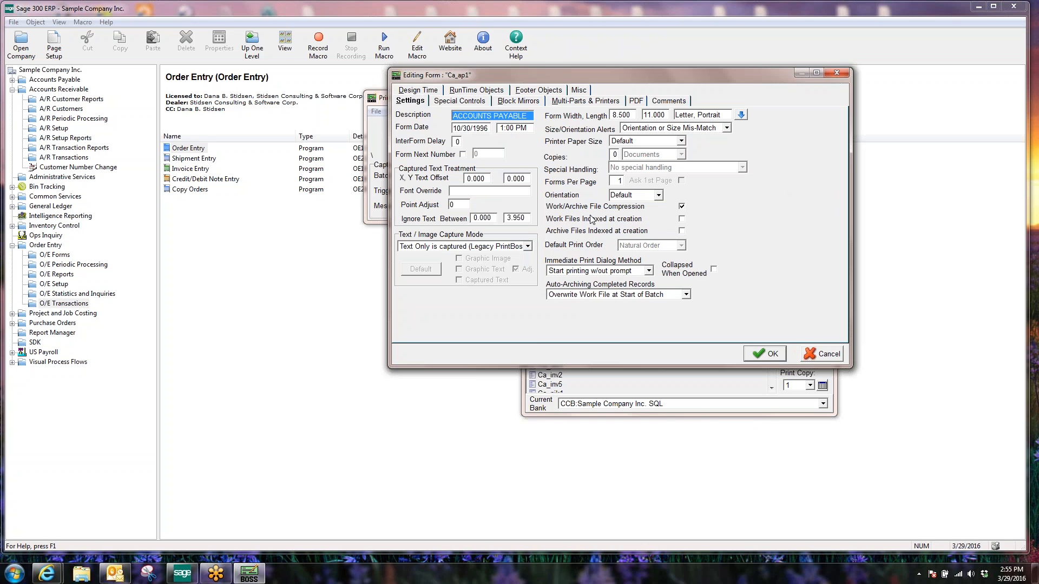
click(840, 356)
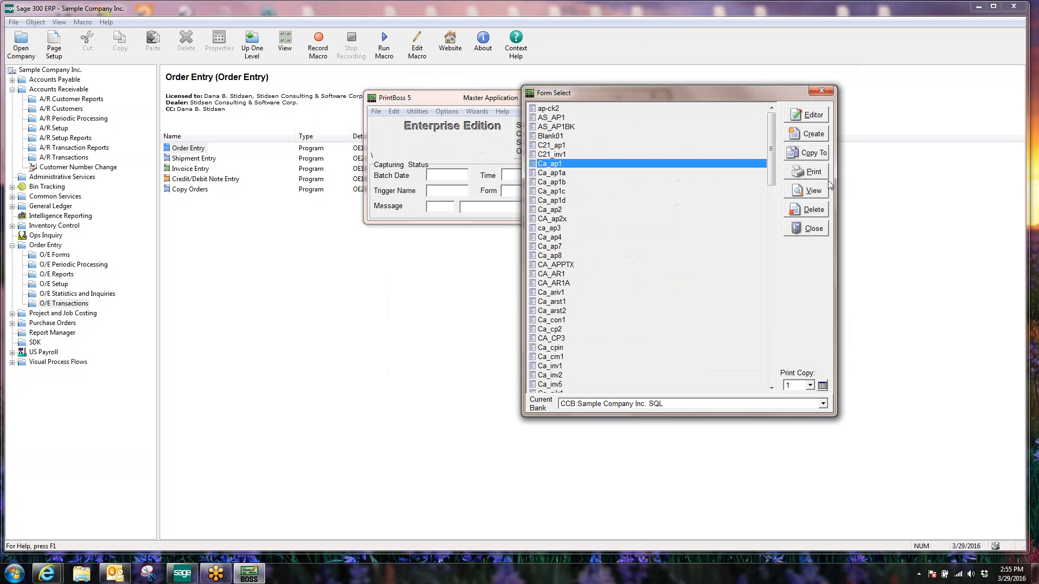
Open the Ca_ap1 form for editing and set its original copy's destination to <Positive Pay File>.
click(818, 117)
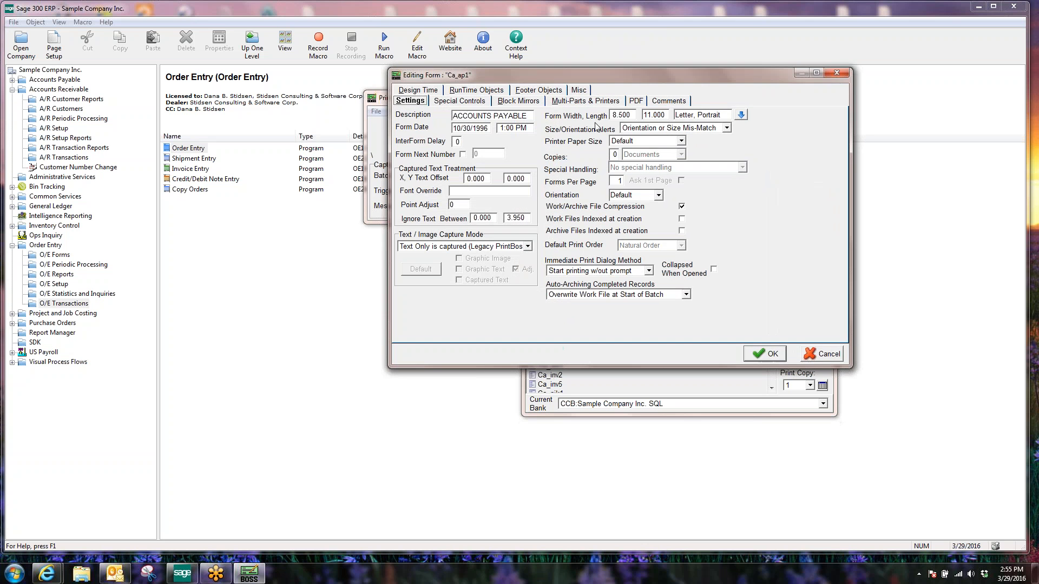
click(561, 106)
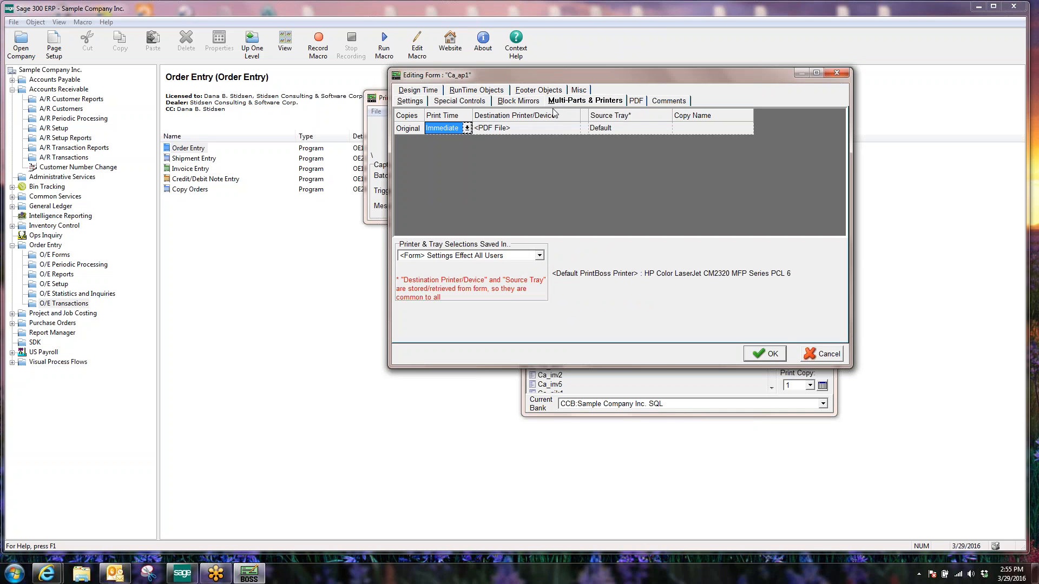
click(568, 126)
click(571, 128)
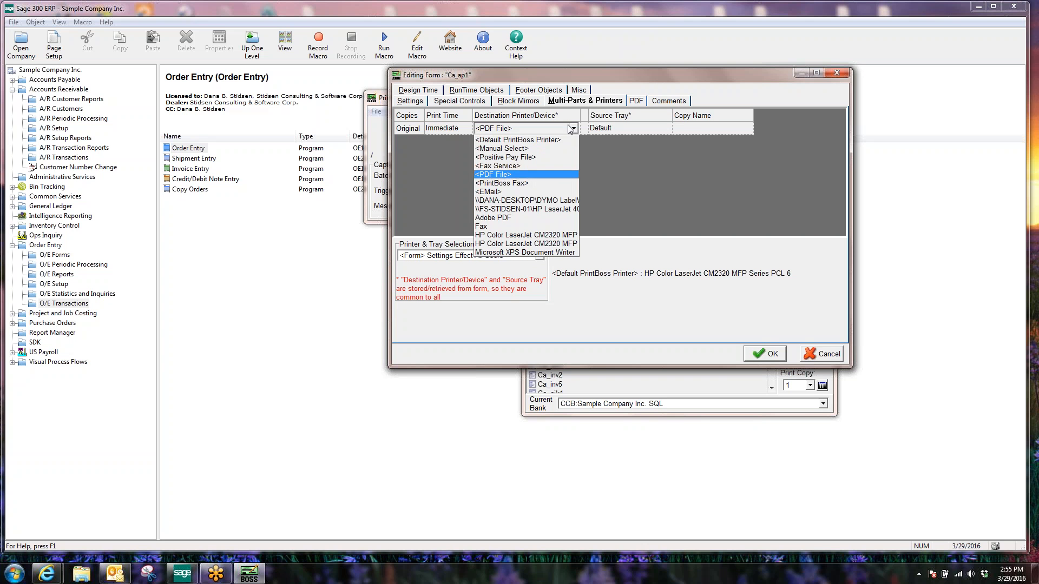
click(512, 157)
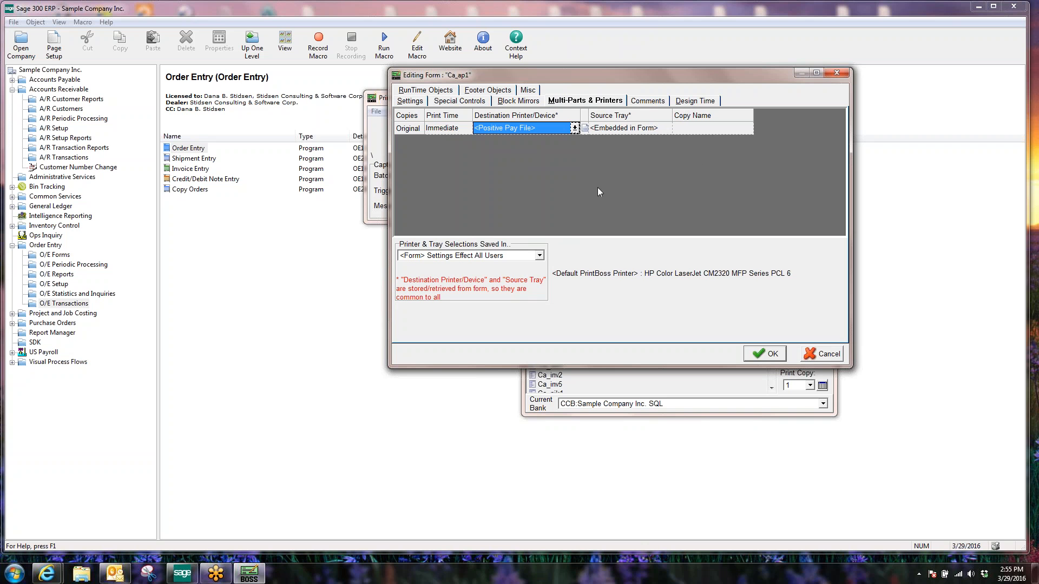
Change the original copy's destination to <Default PrintBoss Printer> and back to <Positive Pay File>.
click(576, 128)
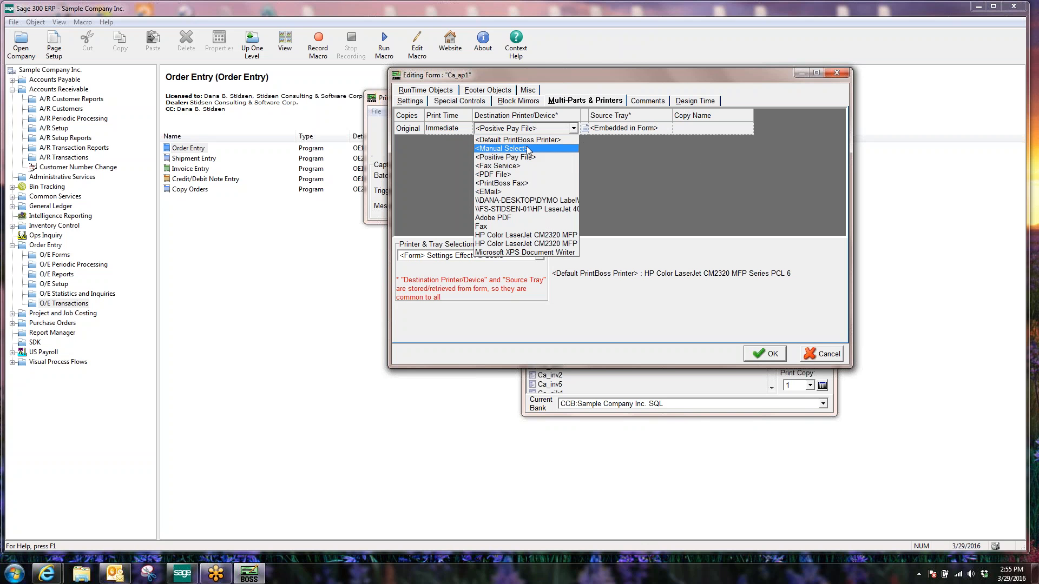
key(Up)
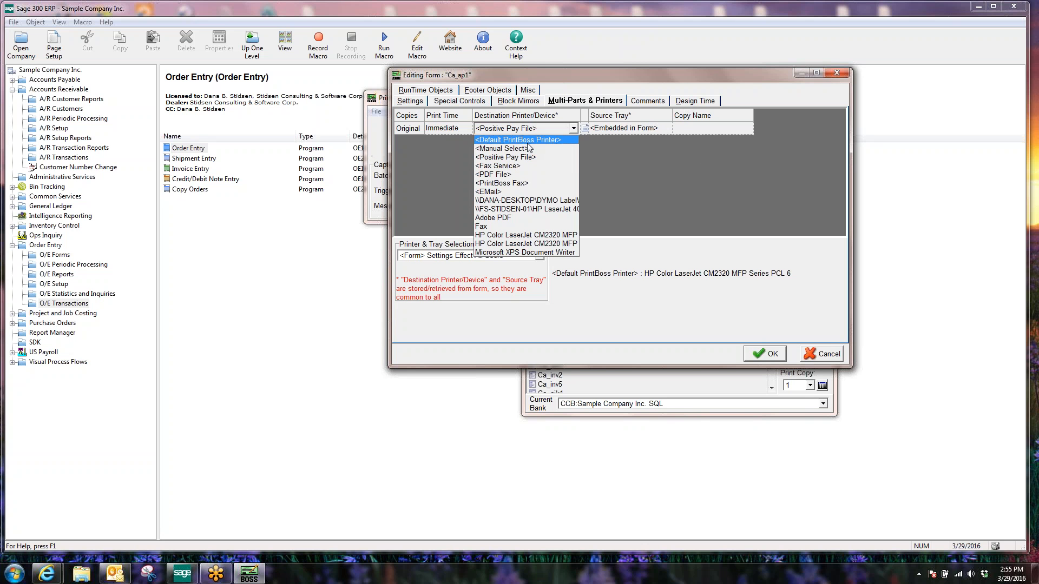
key(Return)
click(574, 128)
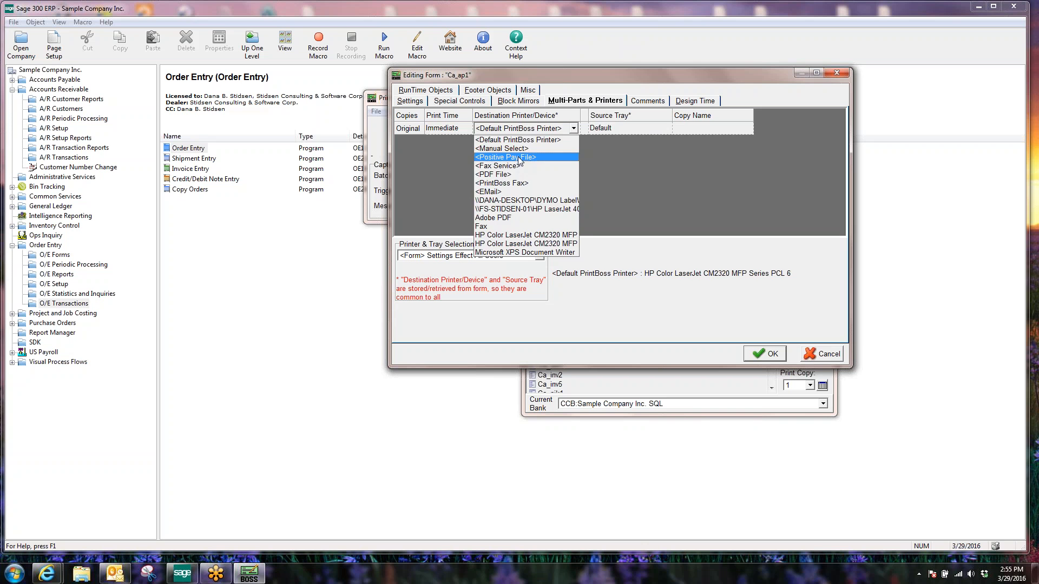
click(517, 157)
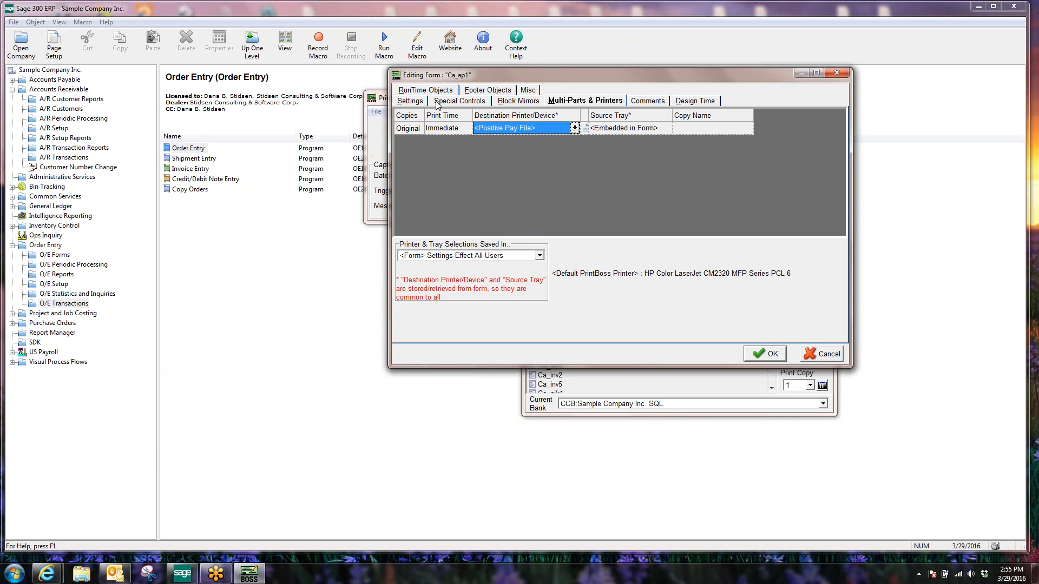
Check the Ca_ap1 form's design-time and comments pages, and return to the original copy's destination choices.
click(701, 103)
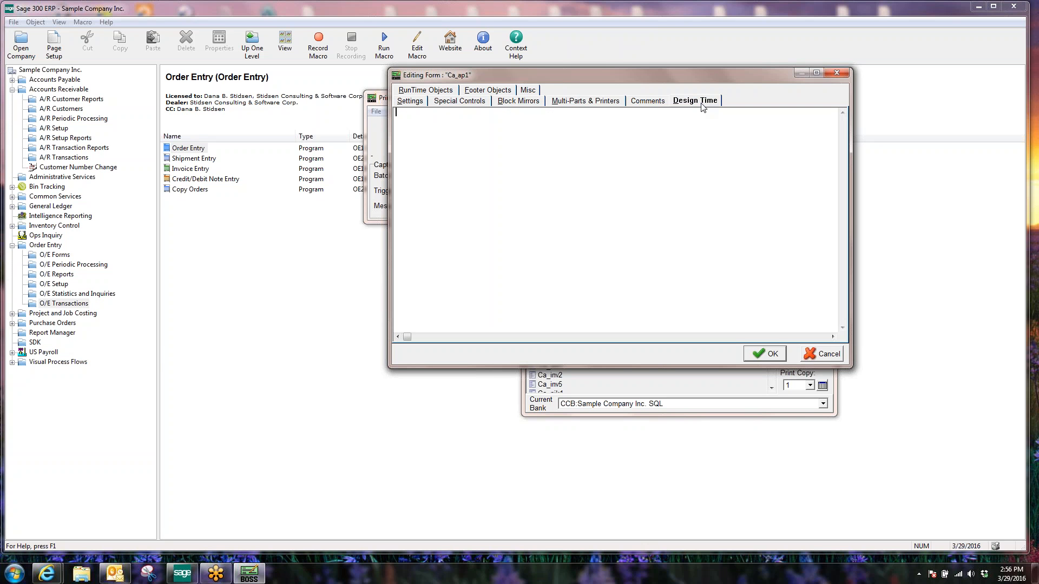
click(655, 103)
click(618, 102)
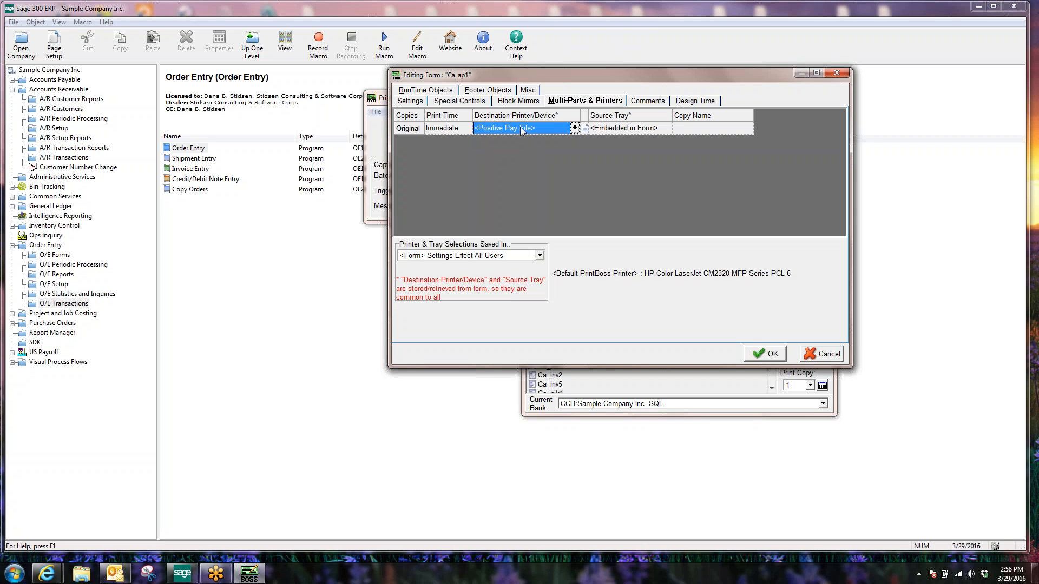
click(575, 129)
click(573, 129)
Set the source tray of the positive pay copy to ACH Sample, and replace it with SampleBankSpec.
click(605, 131)
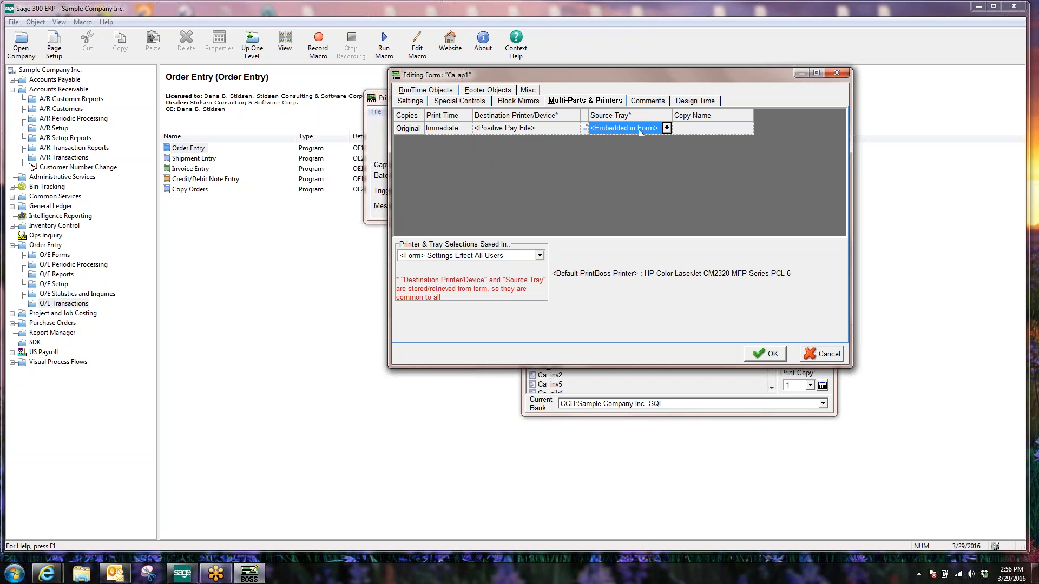
click(667, 129)
click(667, 128)
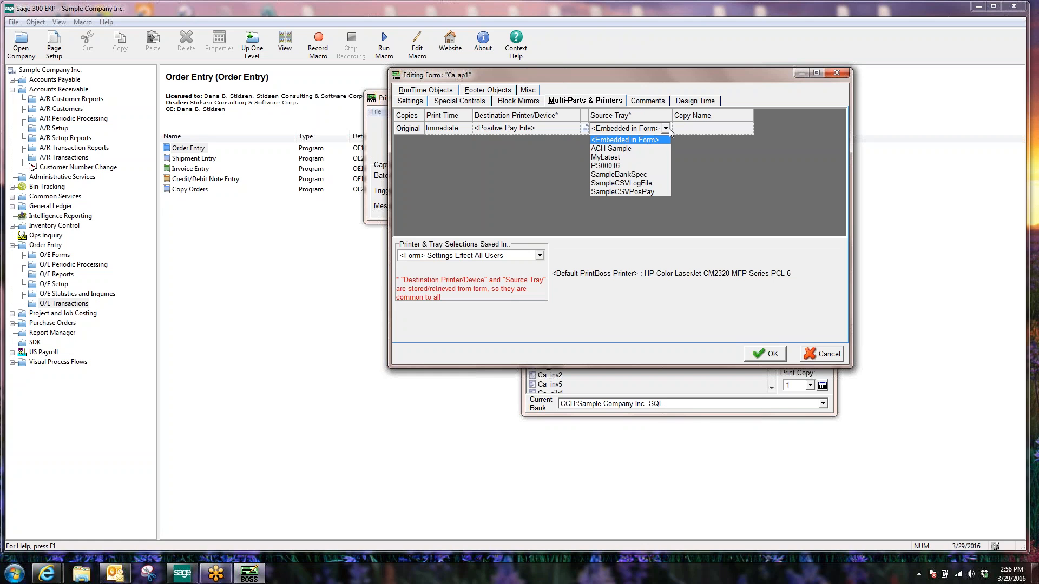
click(634, 147)
click(699, 132)
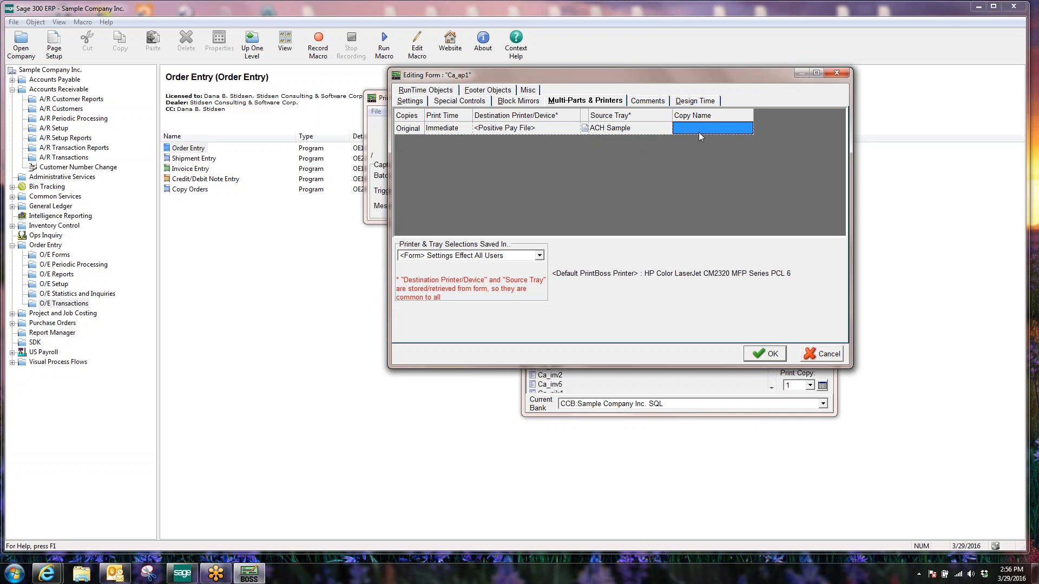
click(653, 132)
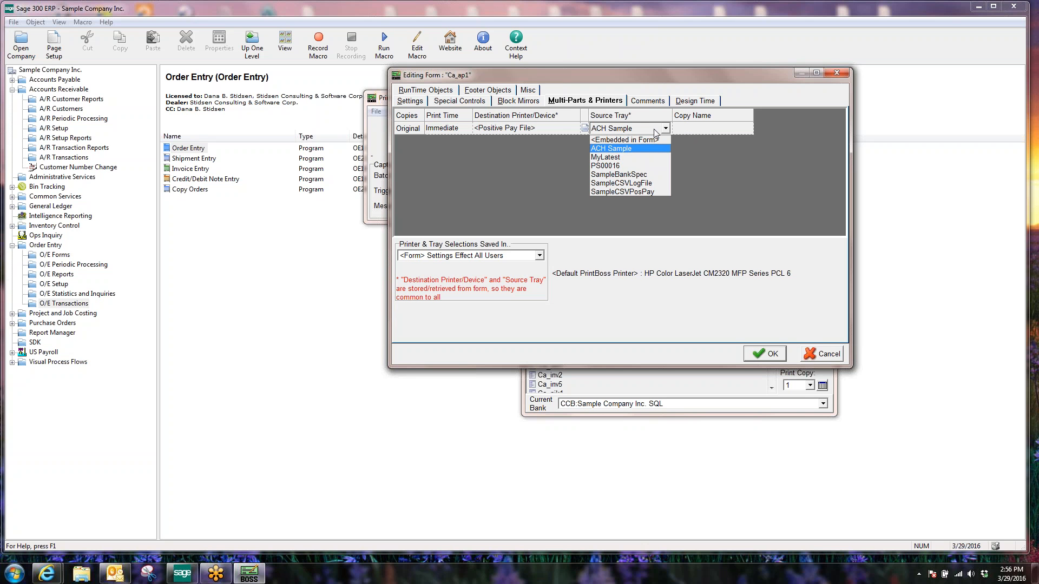
click(647, 173)
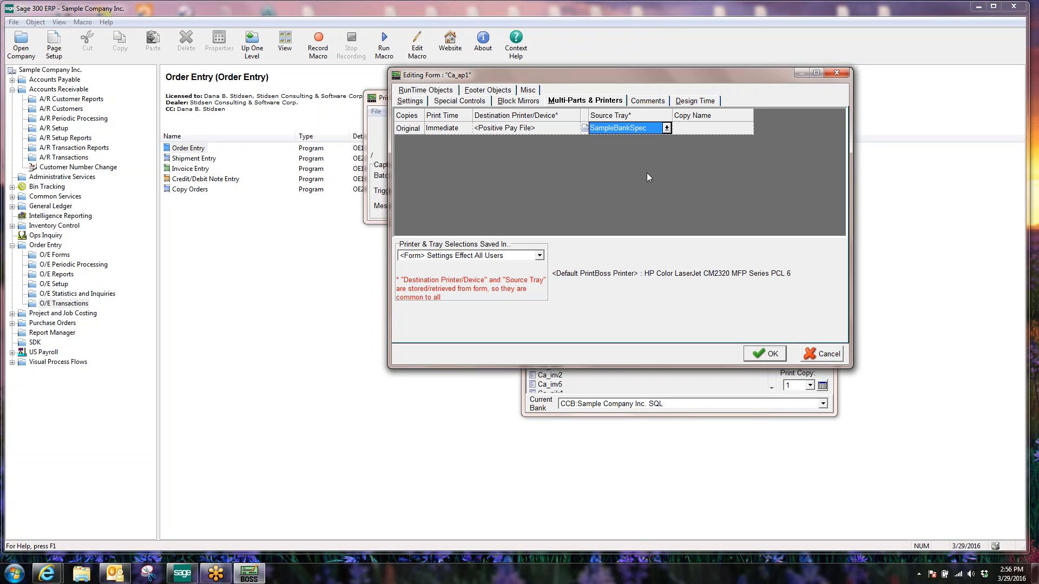
Review the Ca_ap1 form's design-time, miscellaneous and footer object settings, and close the editor and form list without saving.
click(688, 103)
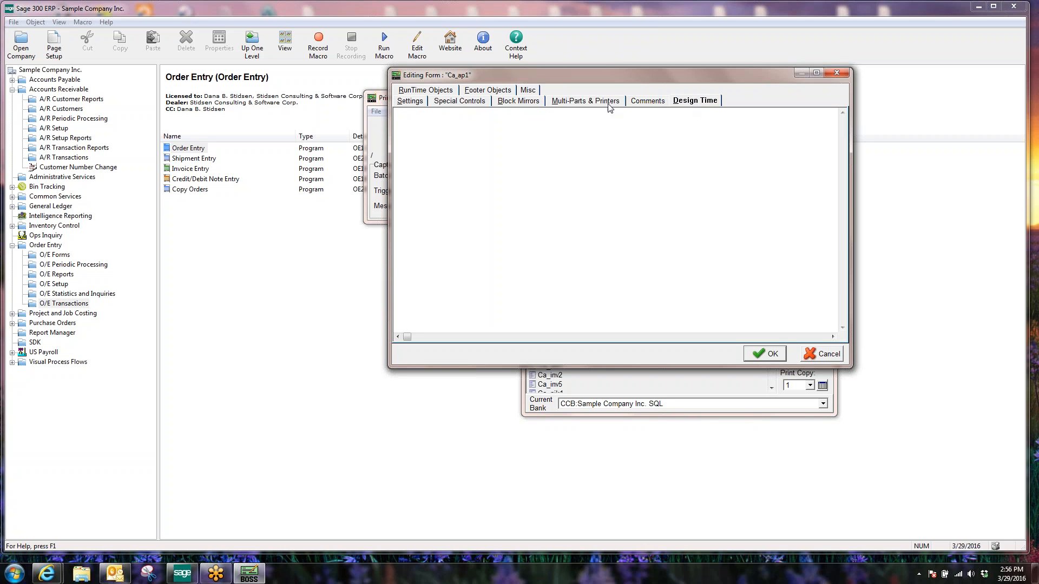
click(528, 90)
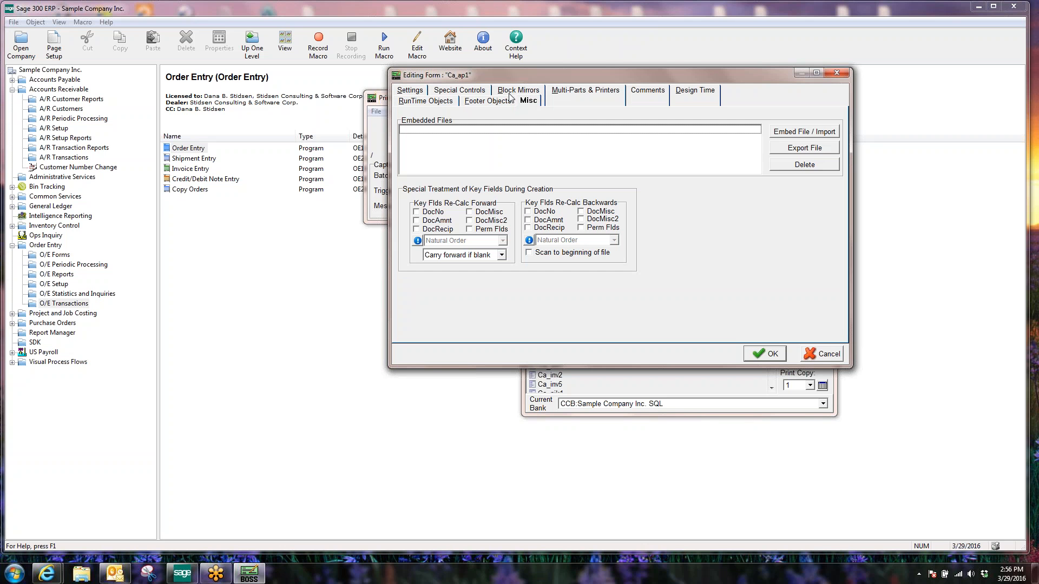
click(488, 101)
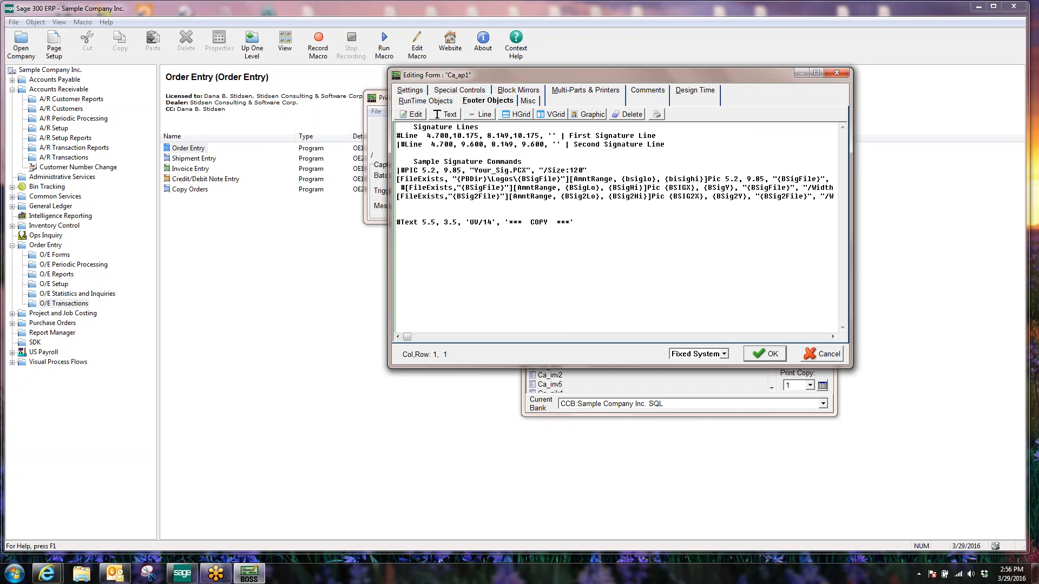
click(824, 357)
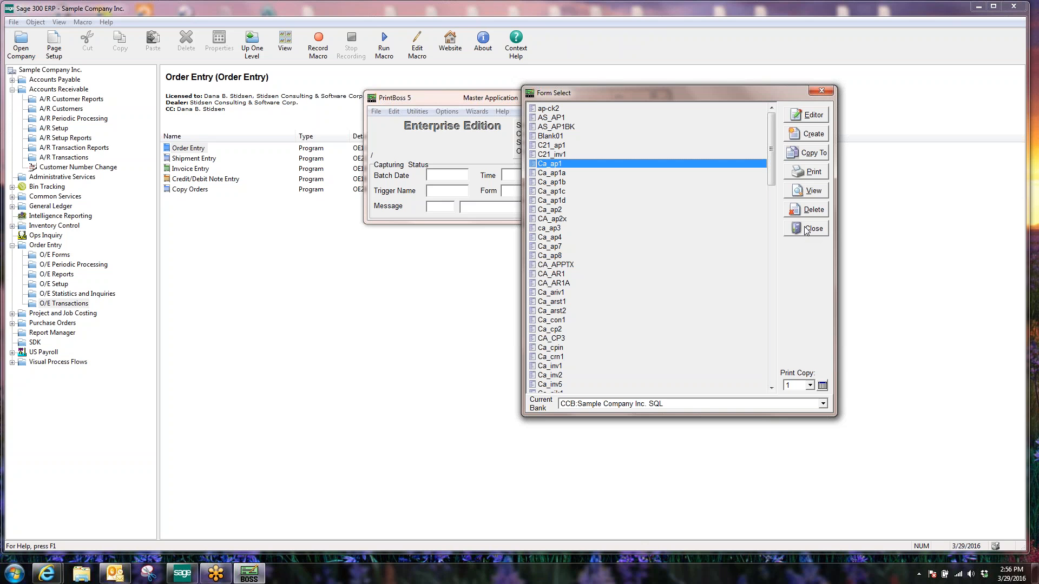
click(820, 90)
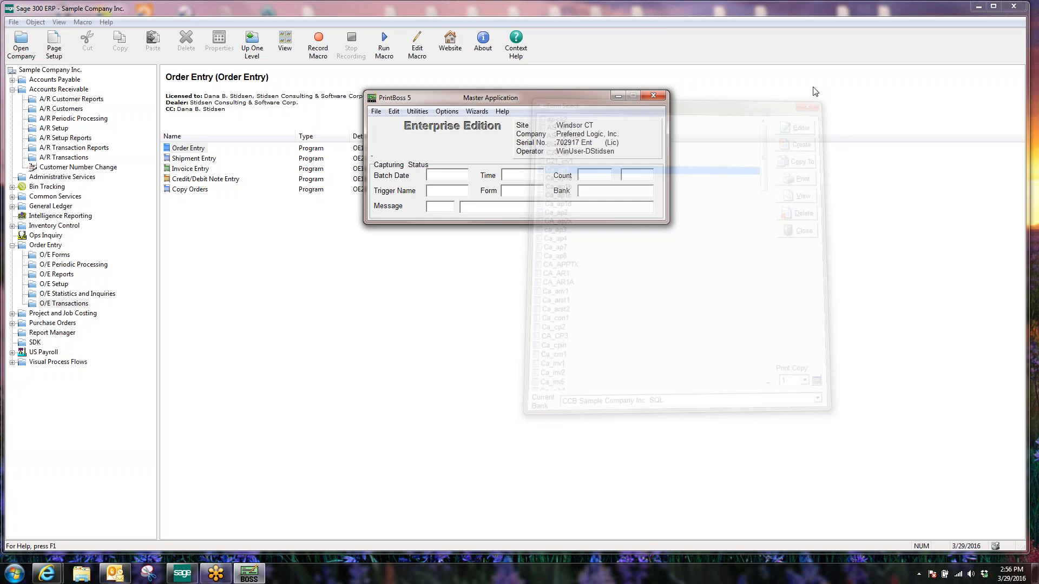
click(447, 112)
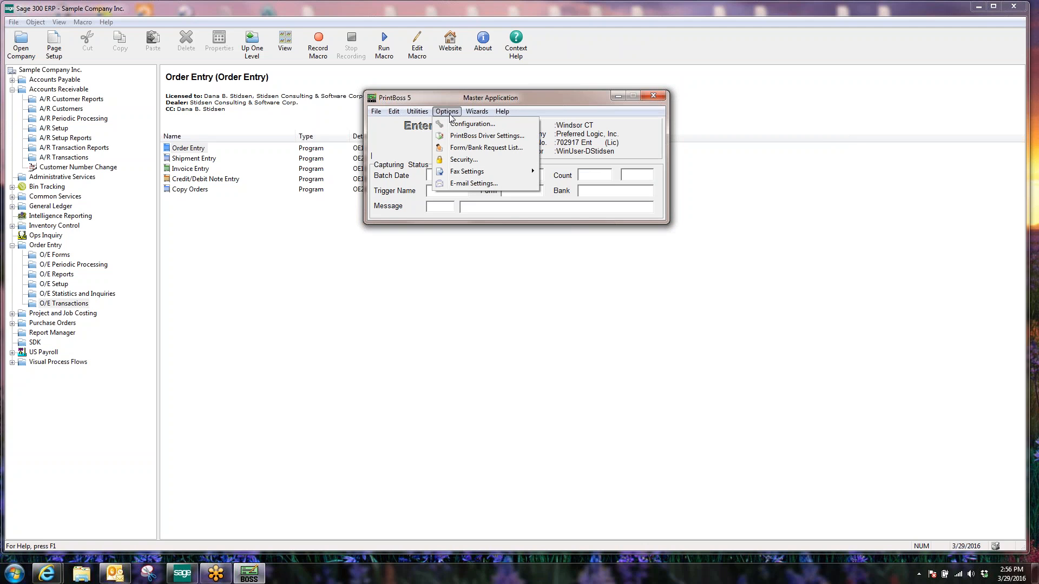
mouse_move(413, 115)
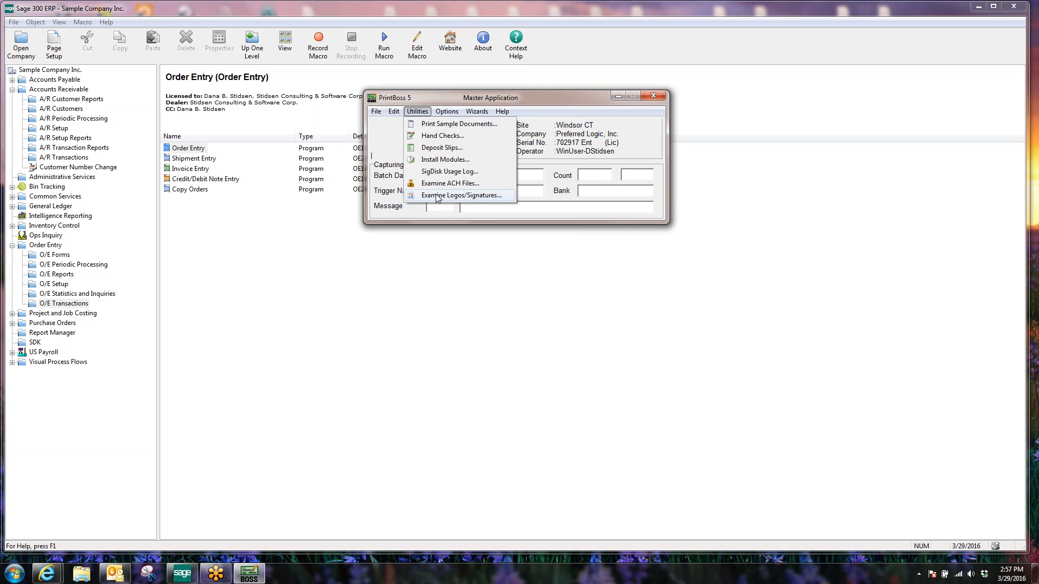
click(527, 102)
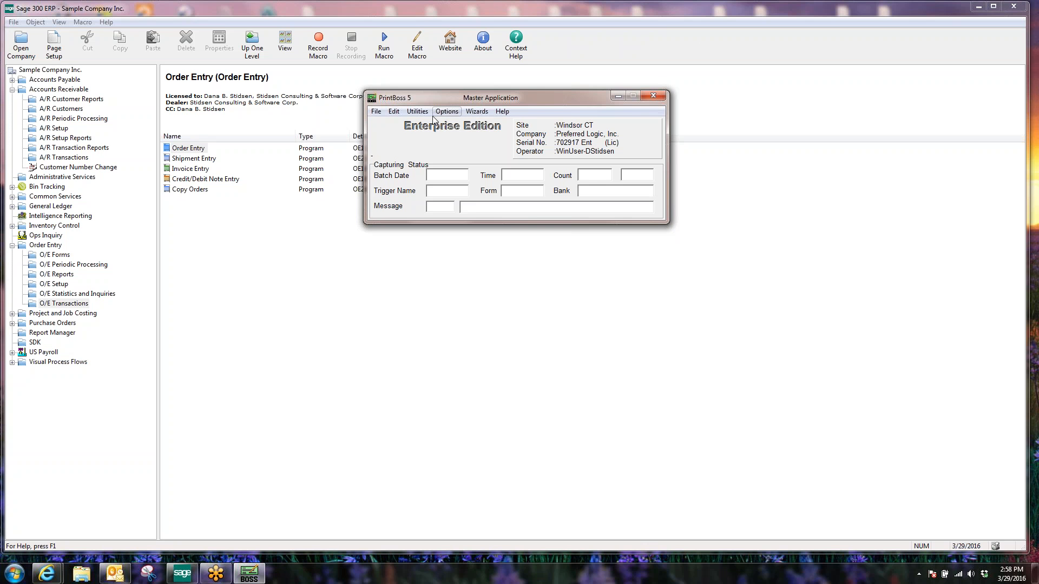
Open the list of form files again and view the layout of the RAI_CONF form.
click(393, 112)
click(418, 124)
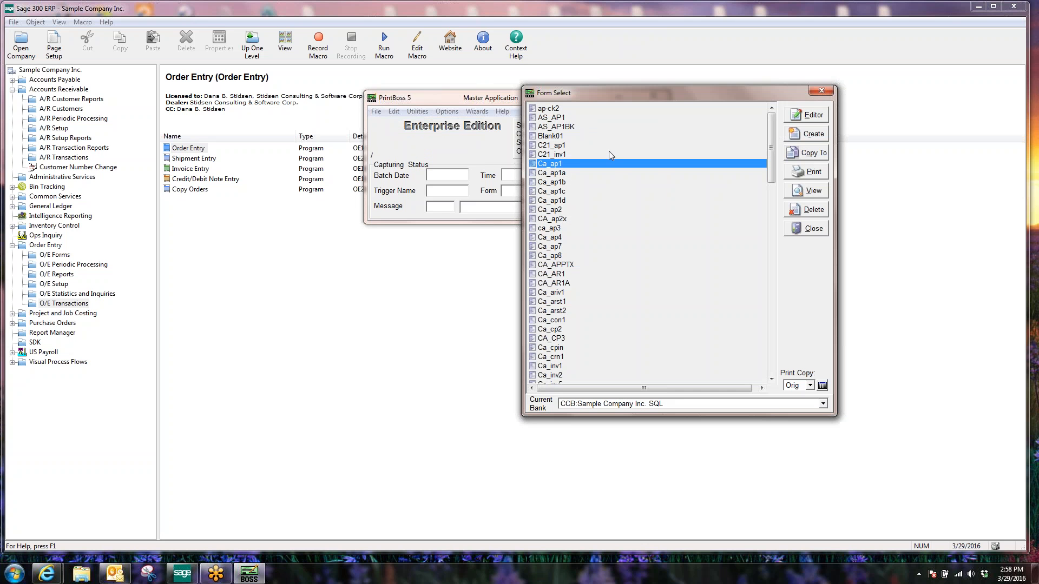
drag(772, 171, 773, 305)
scroll(557, 296, down, 7)
click(557, 284)
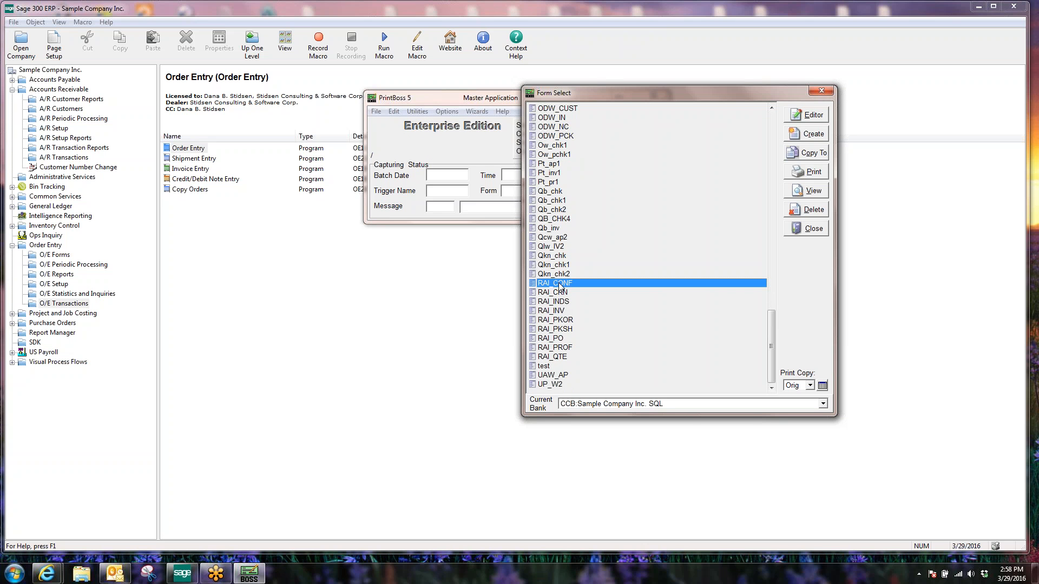
click(809, 191)
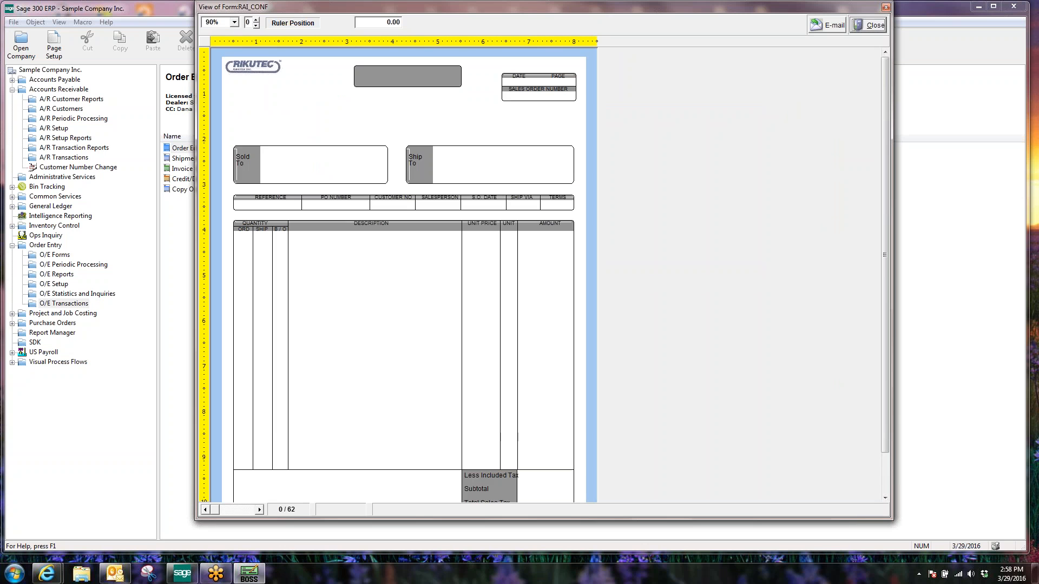
Show the types of objects that can be inserted into the RAI_CONF layout, and close the view.
right_click(375, 249)
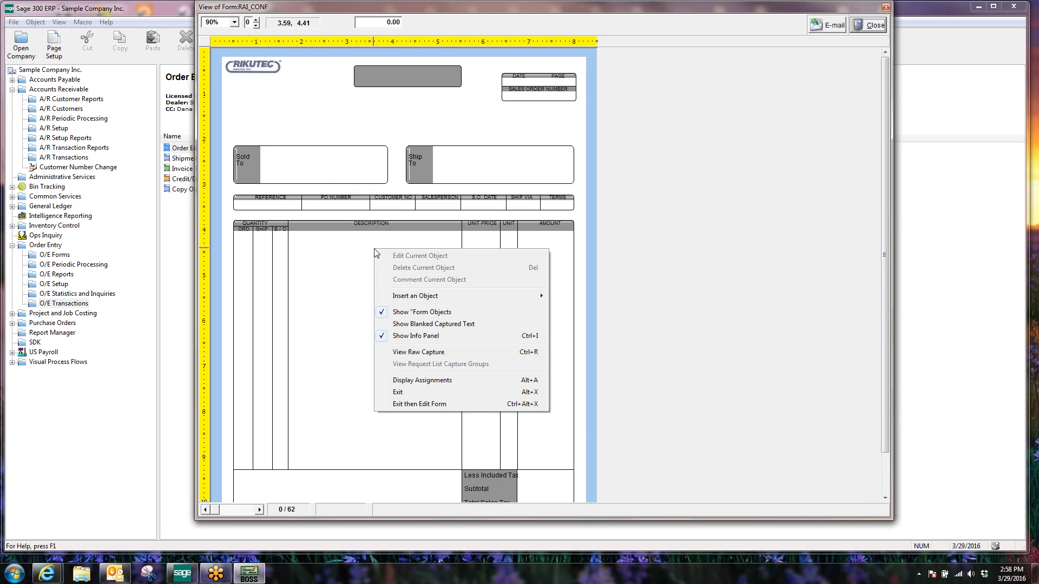
mouse_move(417, 296)
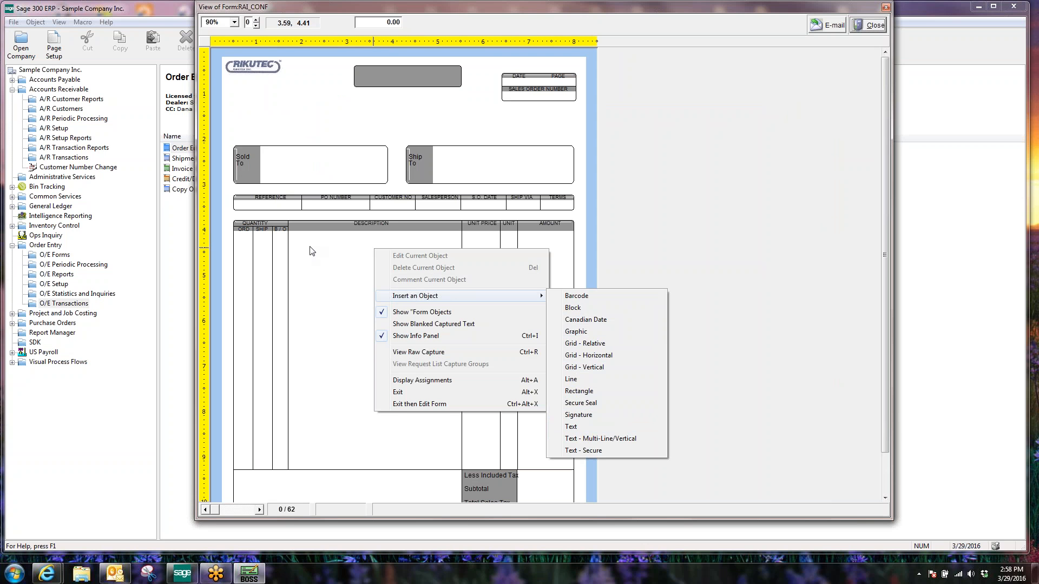
click(868, 24)
Examine the RAI_CONF form's runtime objects in an enlarged editor window, including the PO NUMBER text line, and cancel.
click(825, 118)
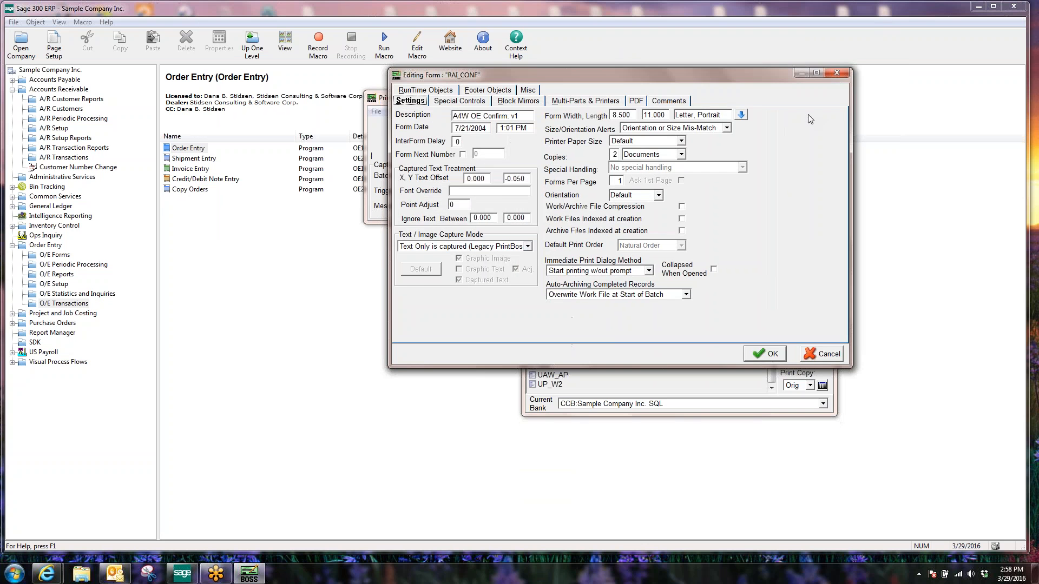
click(443, 91)
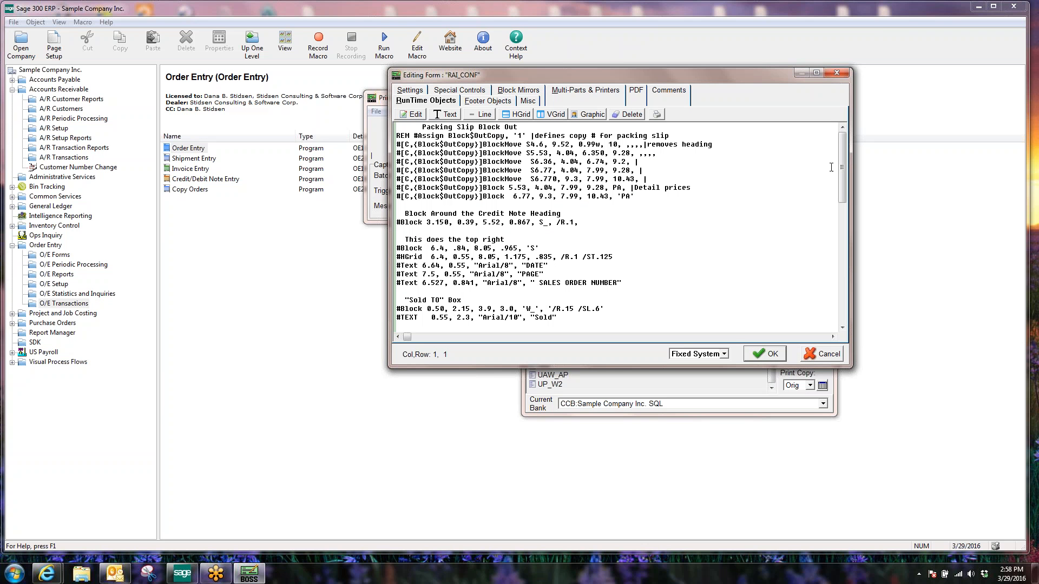
drag(639, 370, 639, 514)
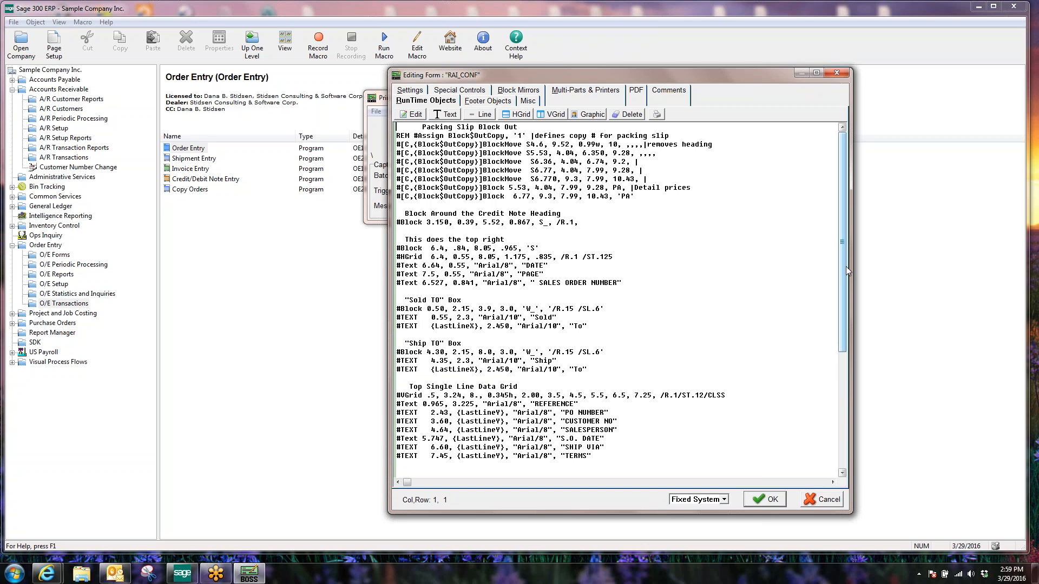
drag(846, 266, 842, 332)
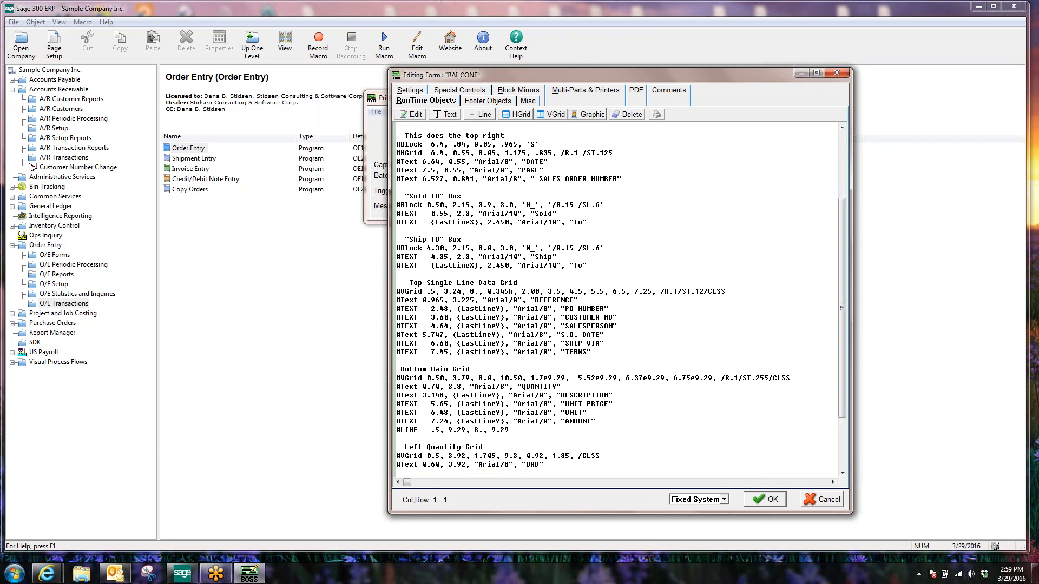
drag(608, 308, 604, 309)
drag(401, 308, 410, 308)
click(442, 309)
drag(548, 310, 512, 309)
click(828, 500)
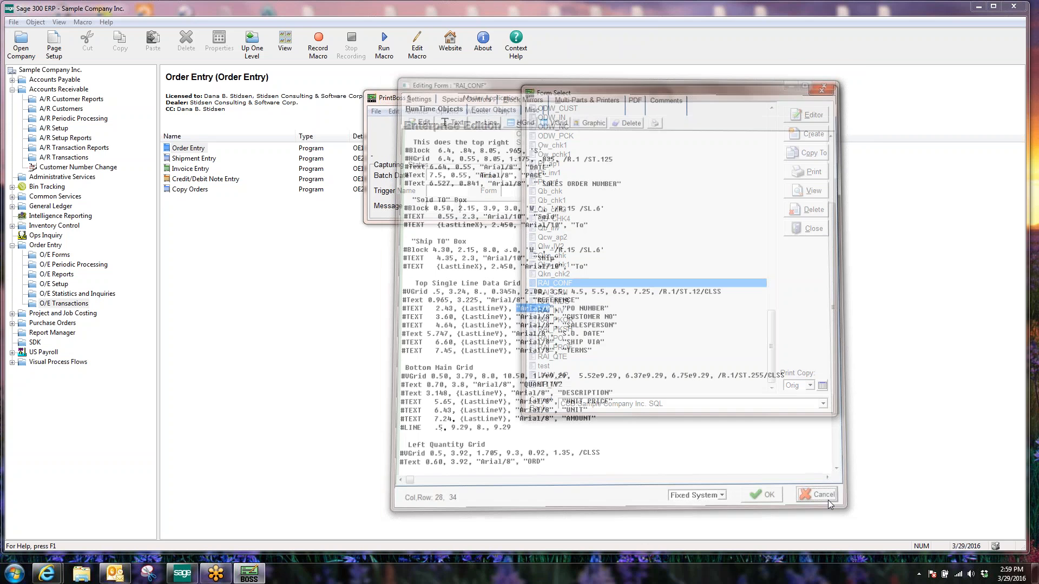
View the RAI_CONF layout once more, close the view and the form list, and exit PrintBoss.
click(809, 190)
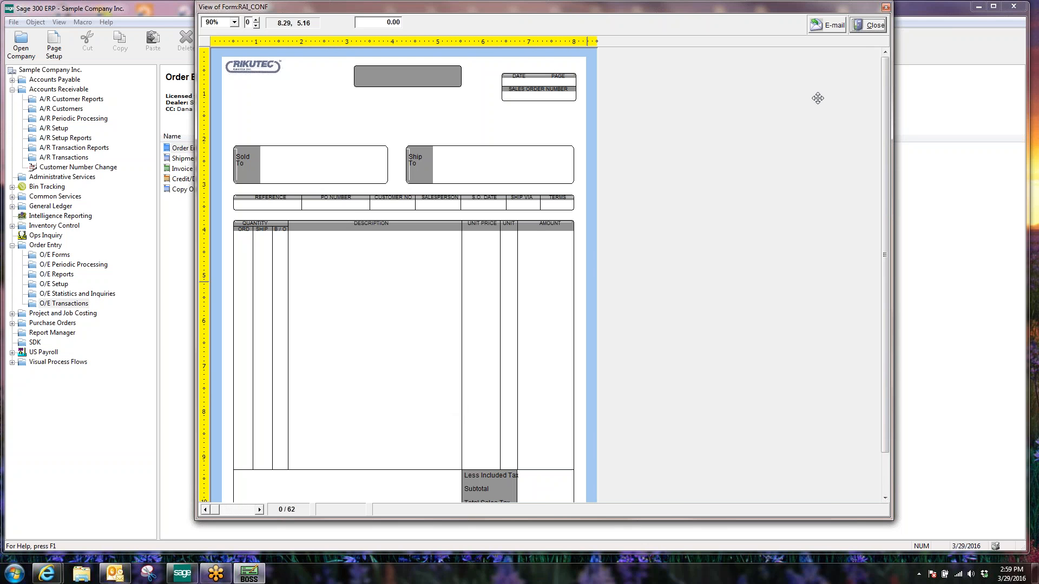
click(867, 25)
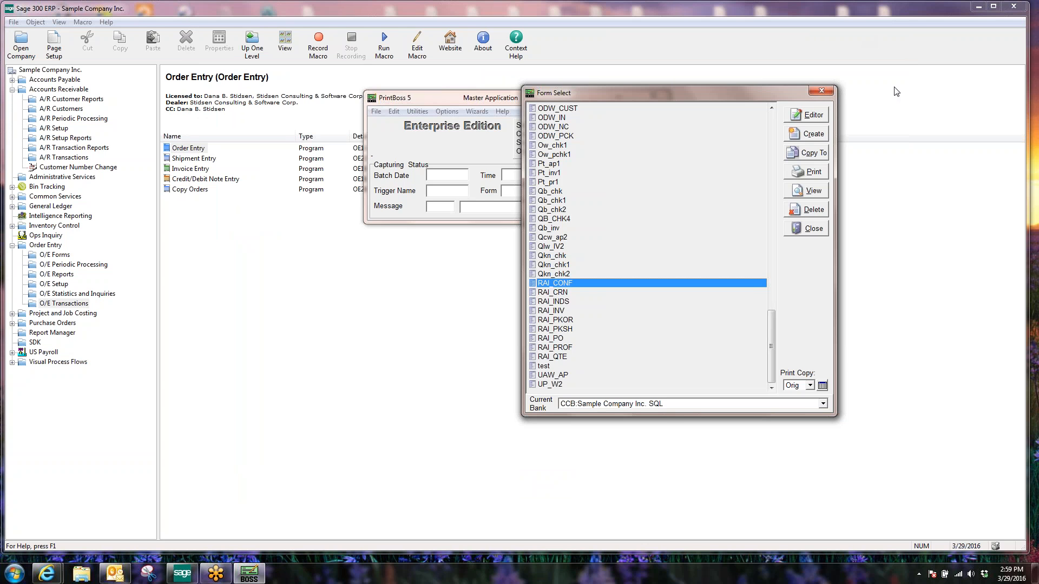
click(821, 91)
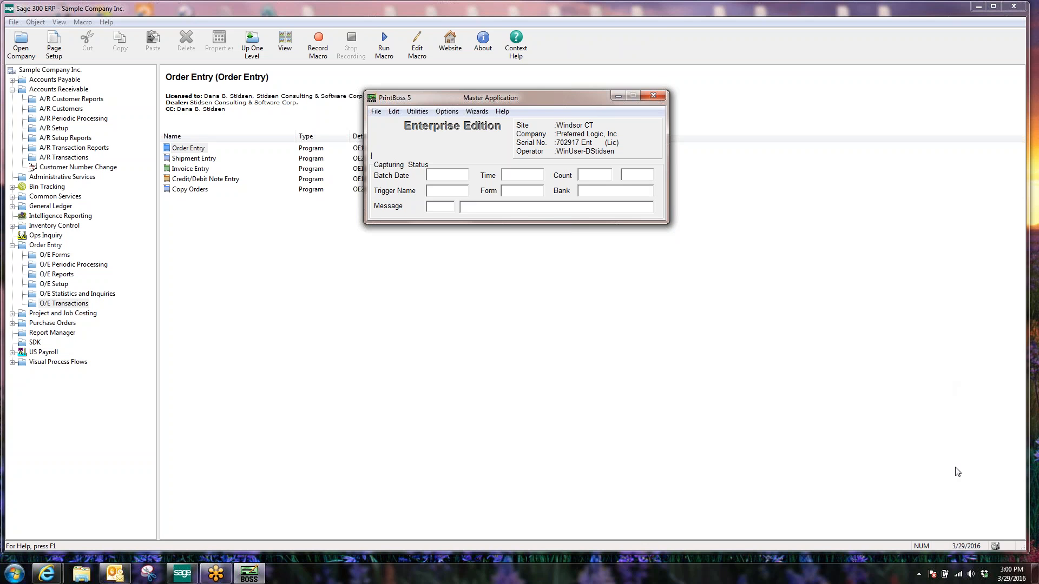
click(654, 96)
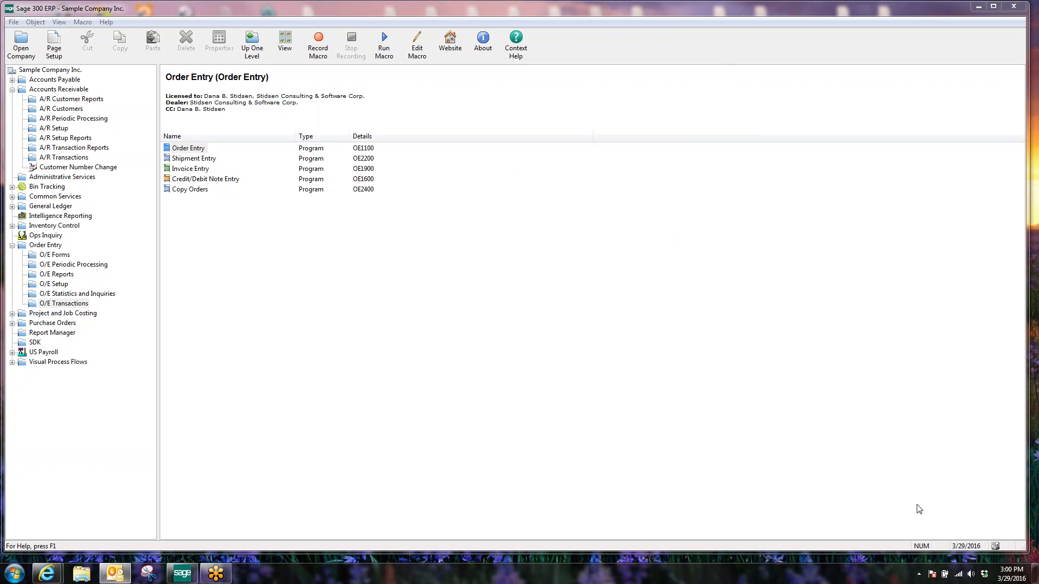